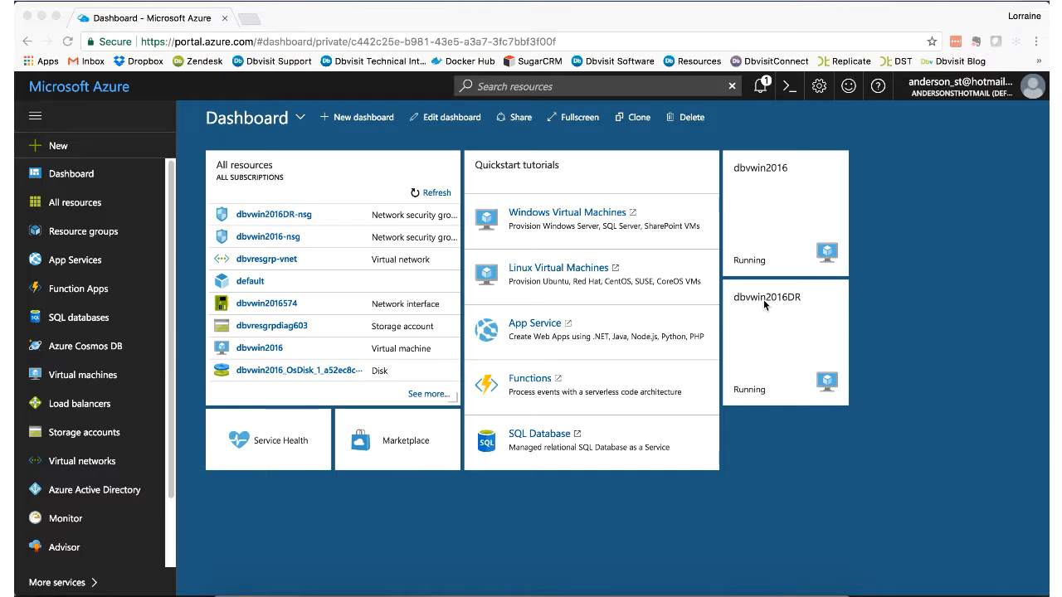
Step: Go from the dbvwin2016DR VM through the dbvresgrp resource group to the dbvwin2016DR-nsg rules
left_click(764, 299)
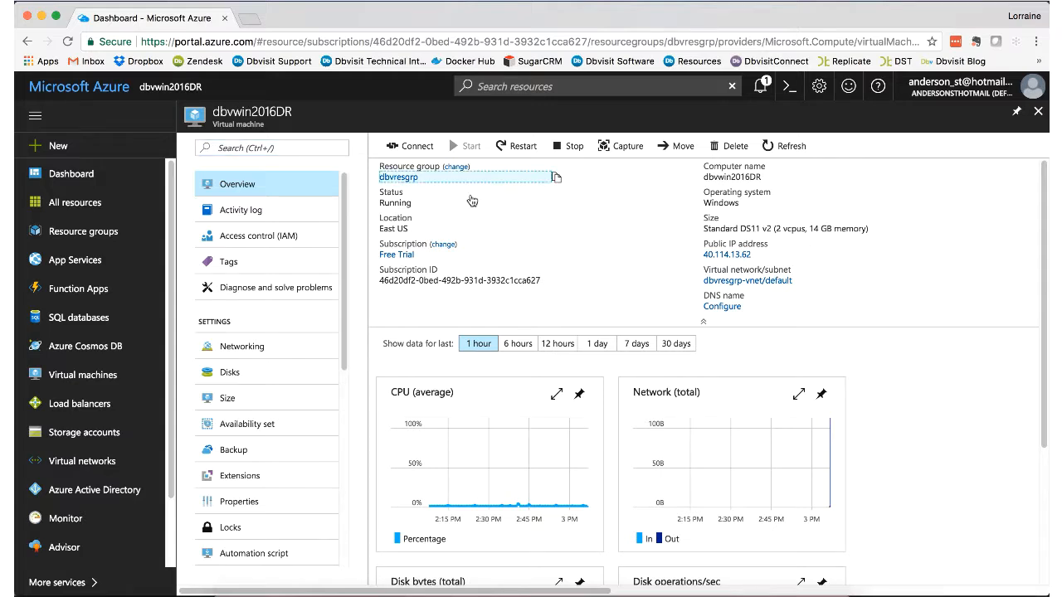
left_click(394, 177)
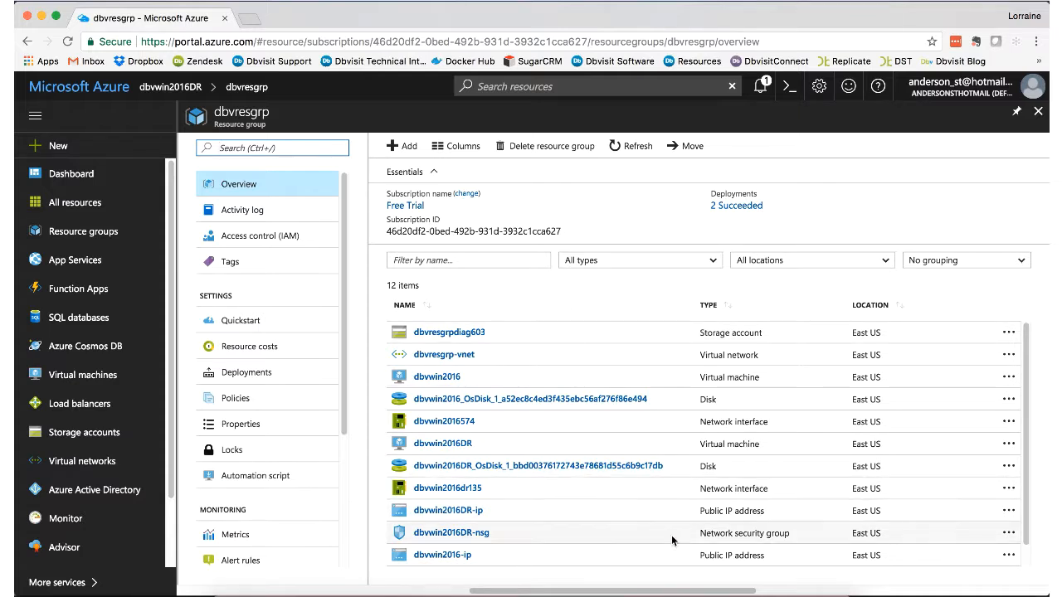
left_click(439, 535)
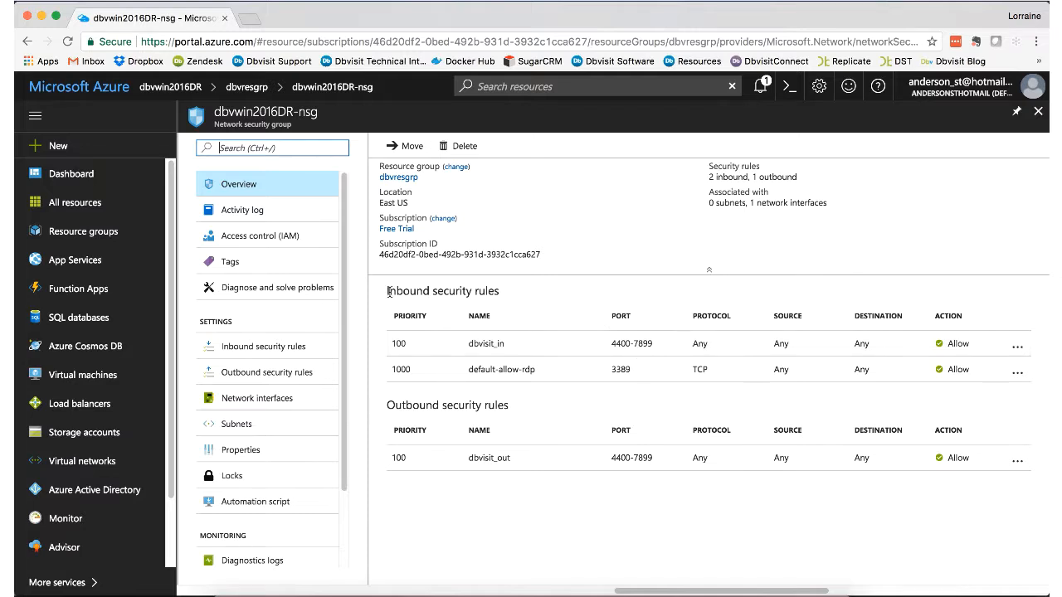
left_click(417, 349)
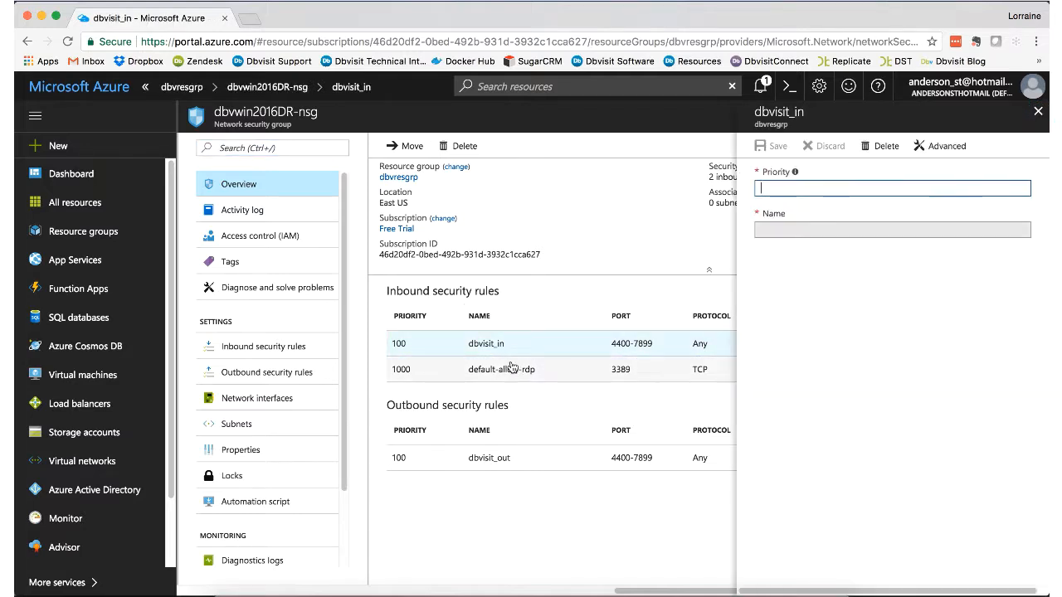
left_click_drag(760, 231, 809, 242)
left_click(942, 146)
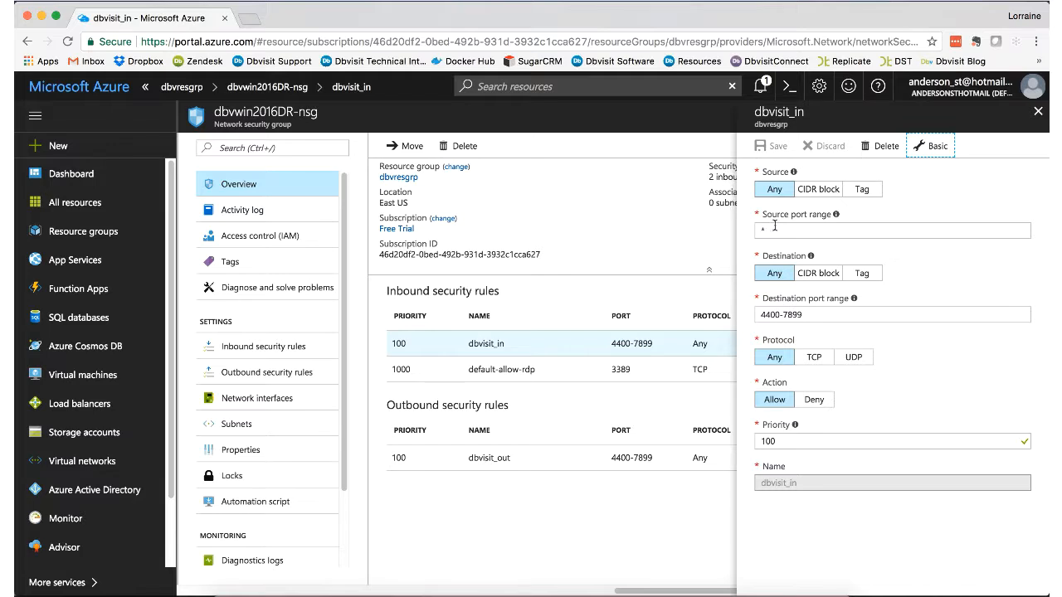
left_click(1037, 111)
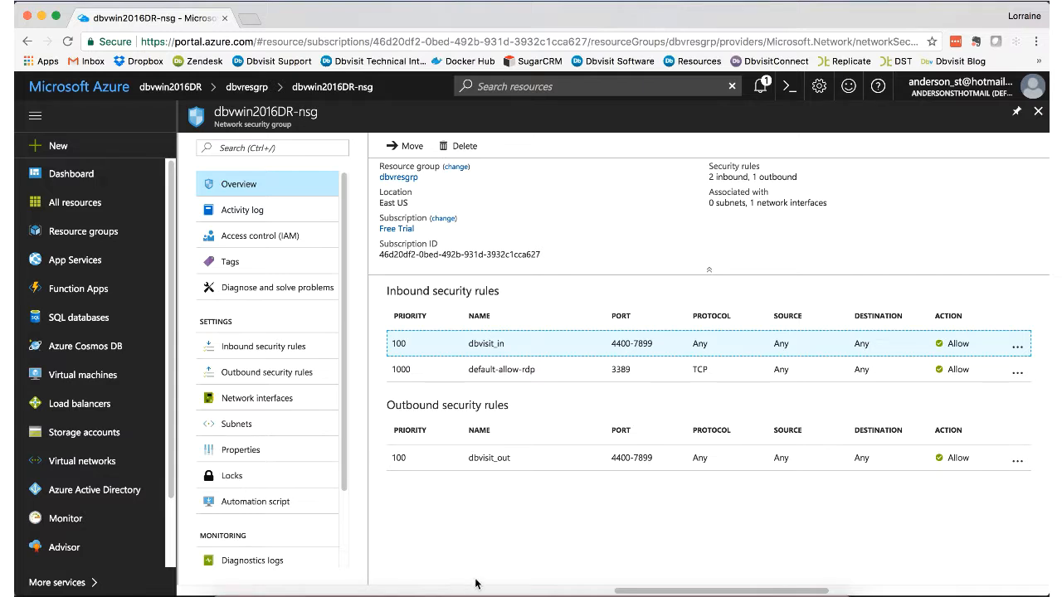
mouse_move(558, 595)
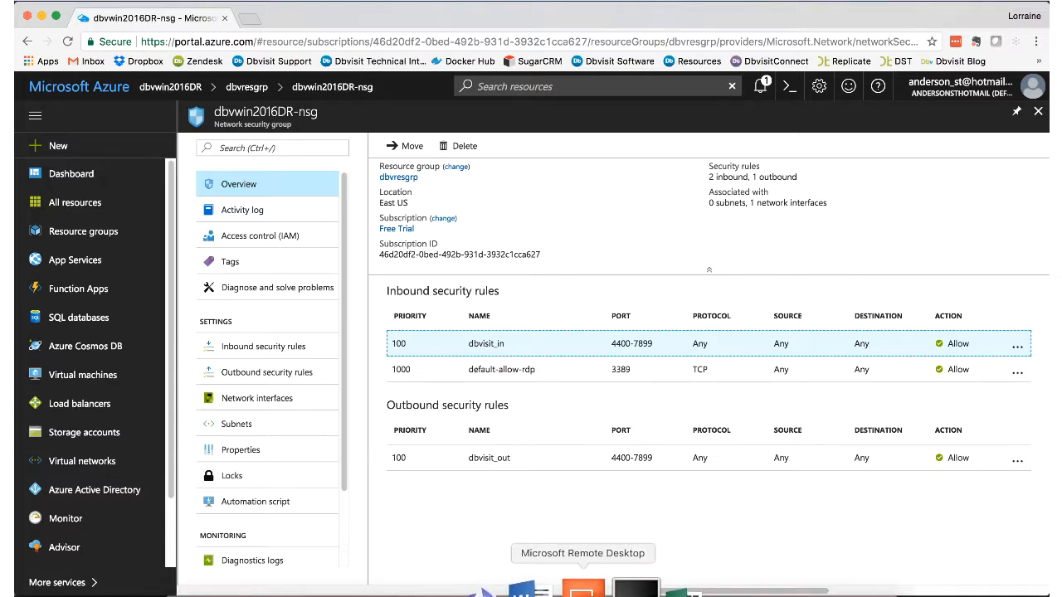
Step: Review the saved dbvwin2016DR connection's redirection settings, name and PC address 40.114.13.62
left_click(584, 591)
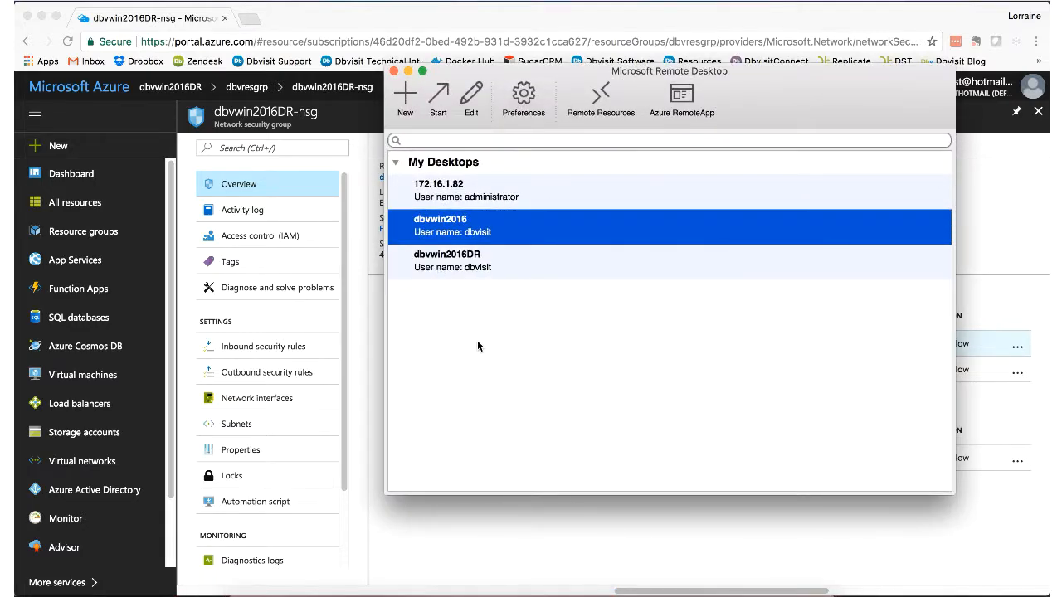
left_click_drag(458, 74, 511, 141)
left_click(503, 327)
left_click(524, 166)
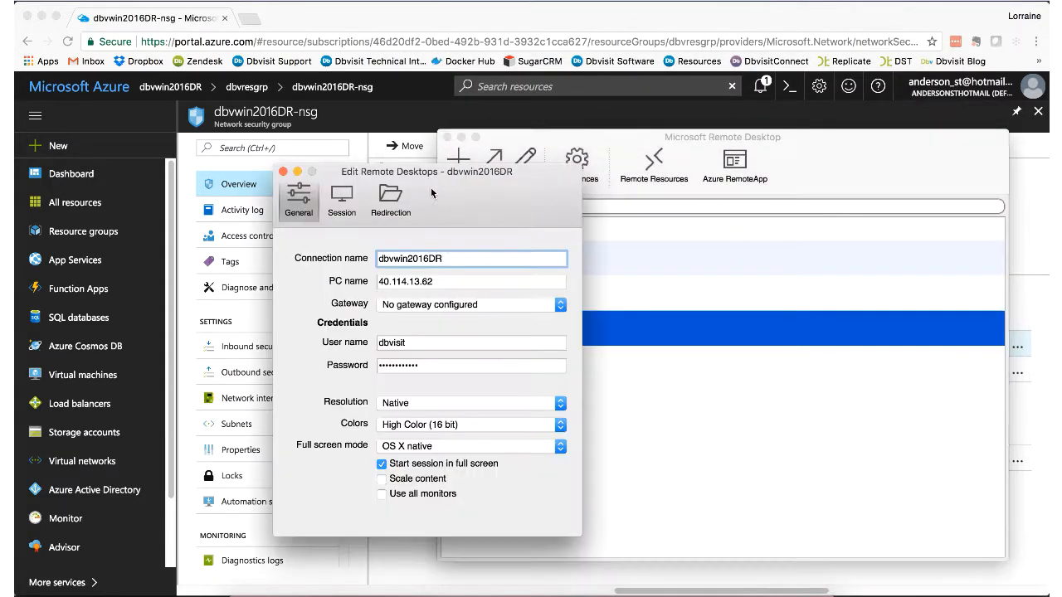
left_click(380, 199)
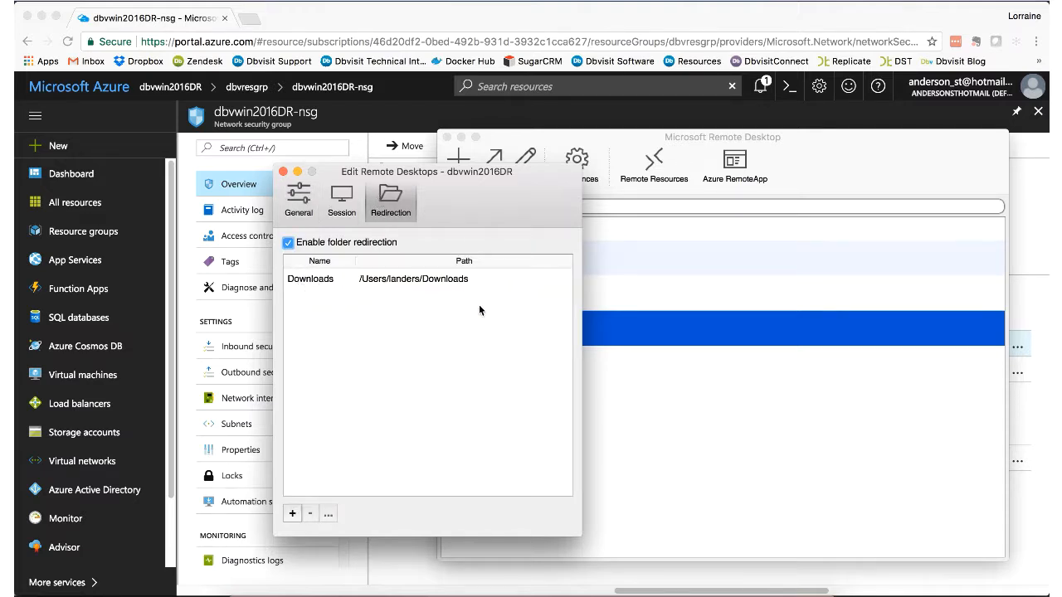
left_click(298, 199)
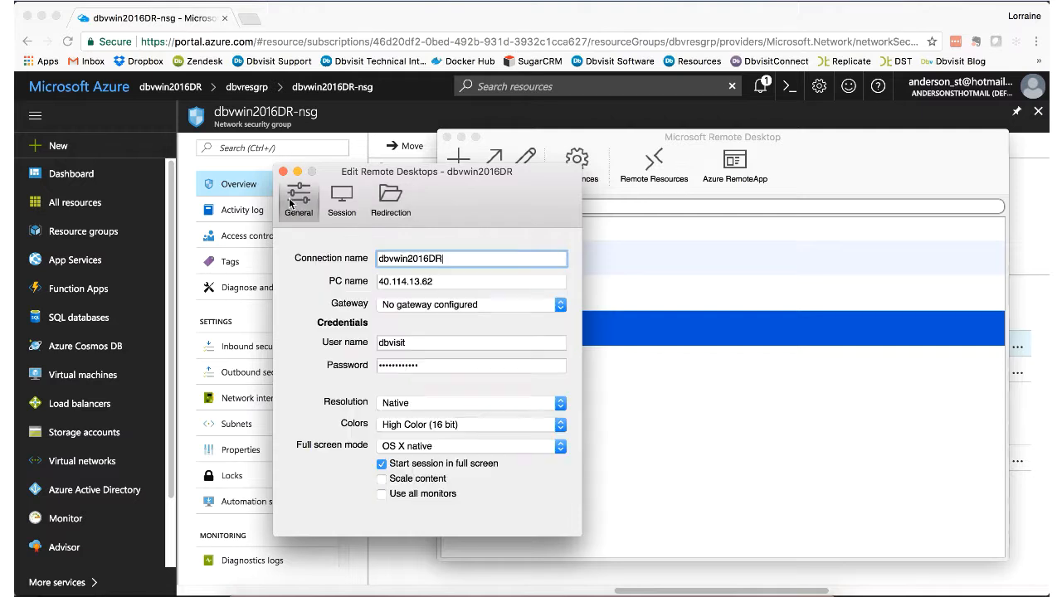
left_click_drag(443, 258, 378, 258)
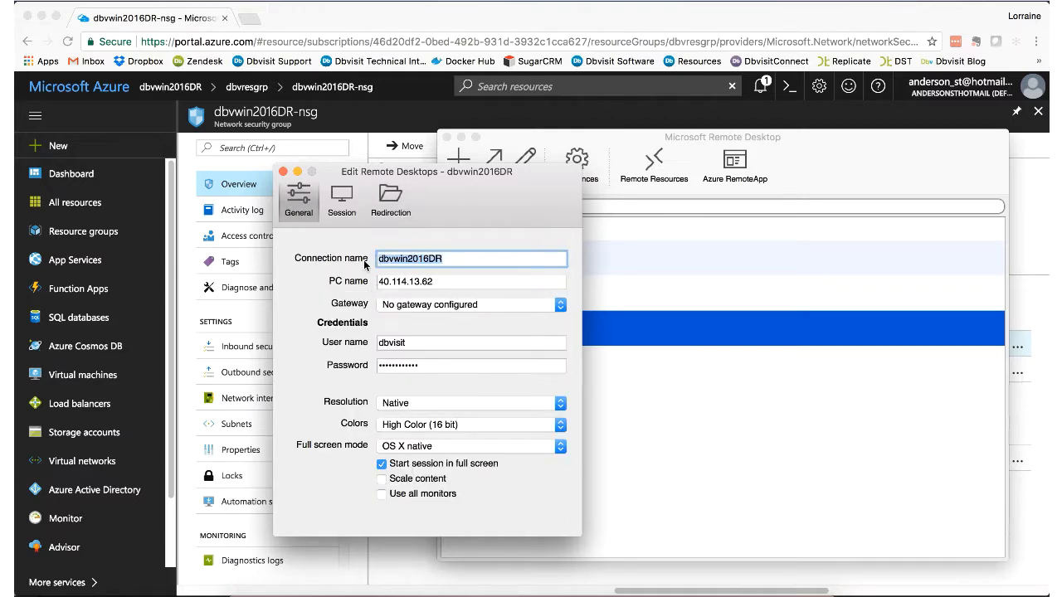
left_click_drag(452, 282, 380, 281)
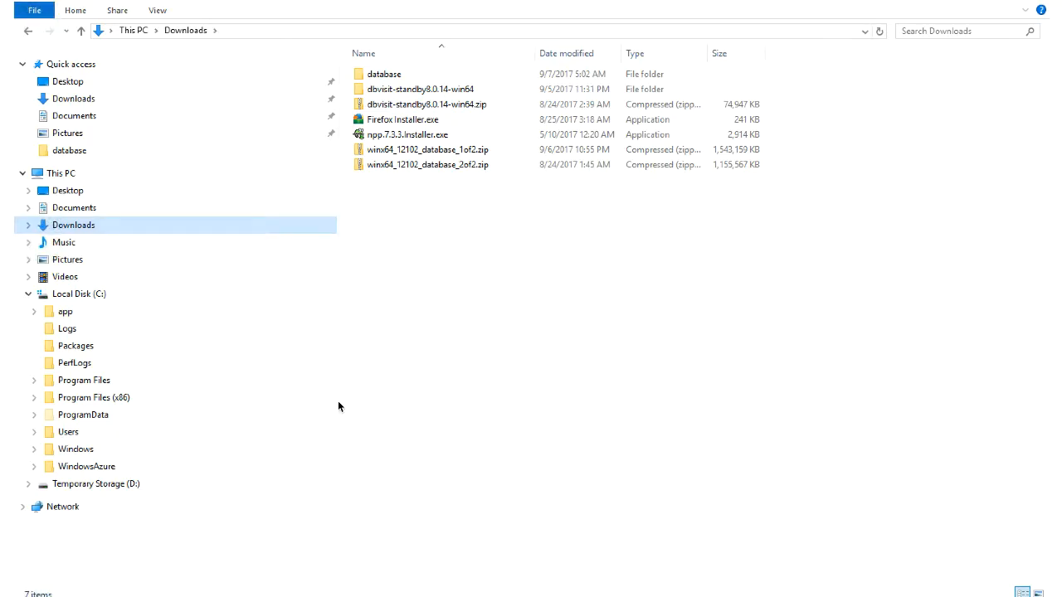
key("super")
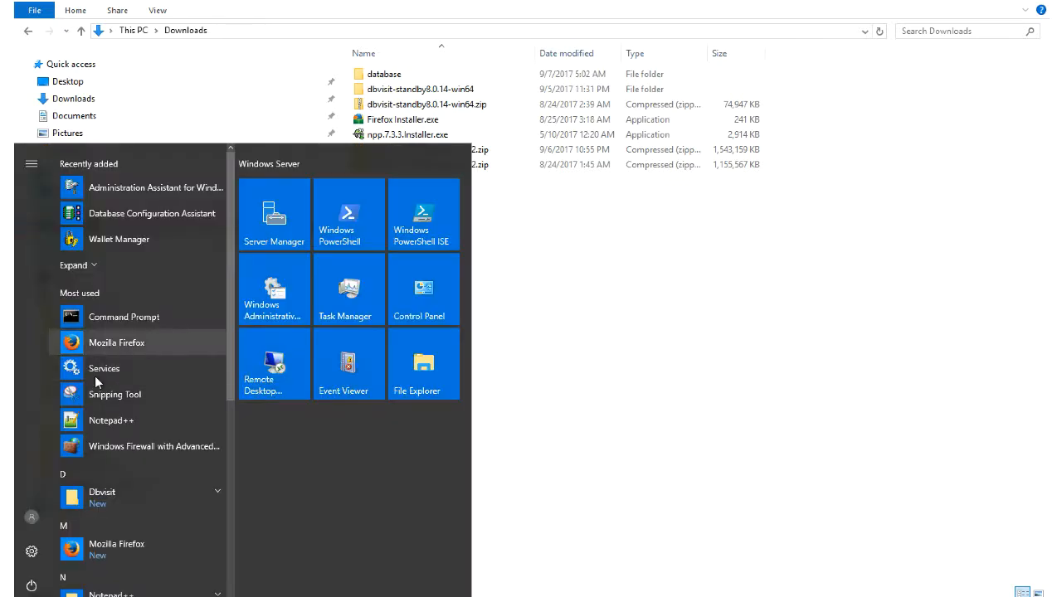
key("Return")
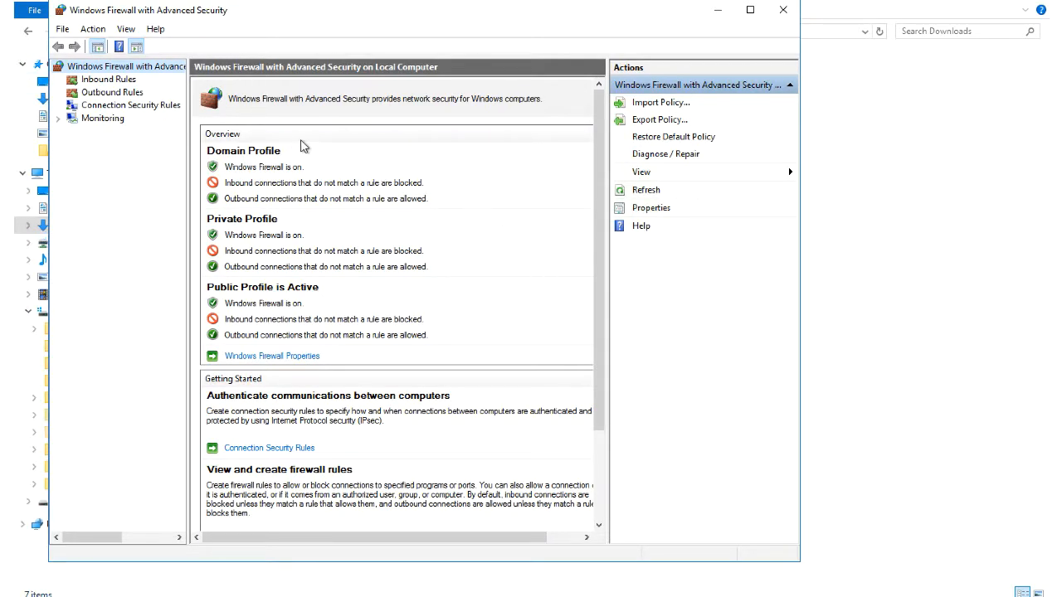
left_click(98, 81)
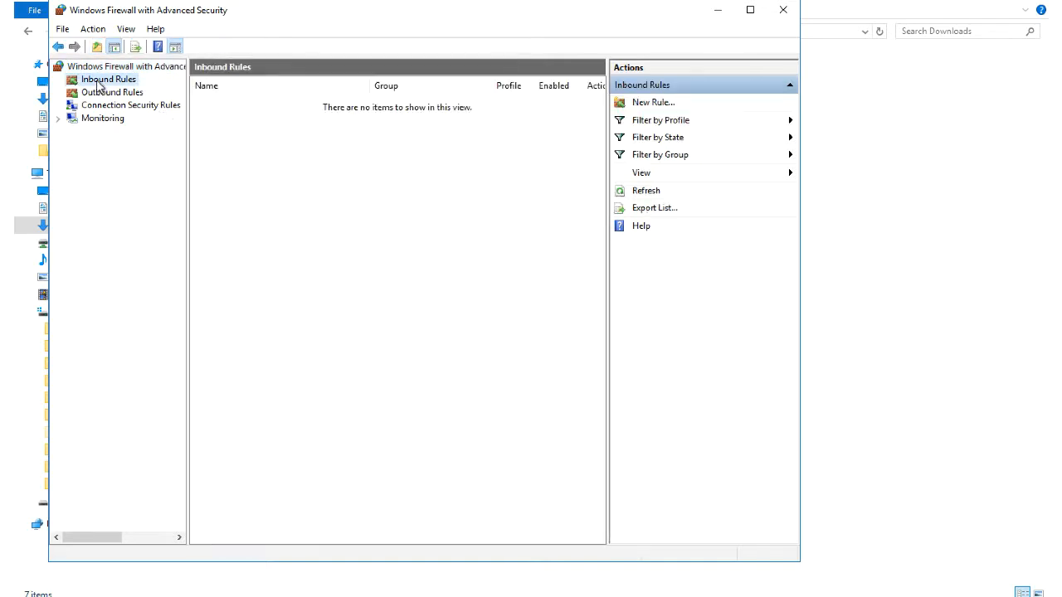
left_click(232, 103)
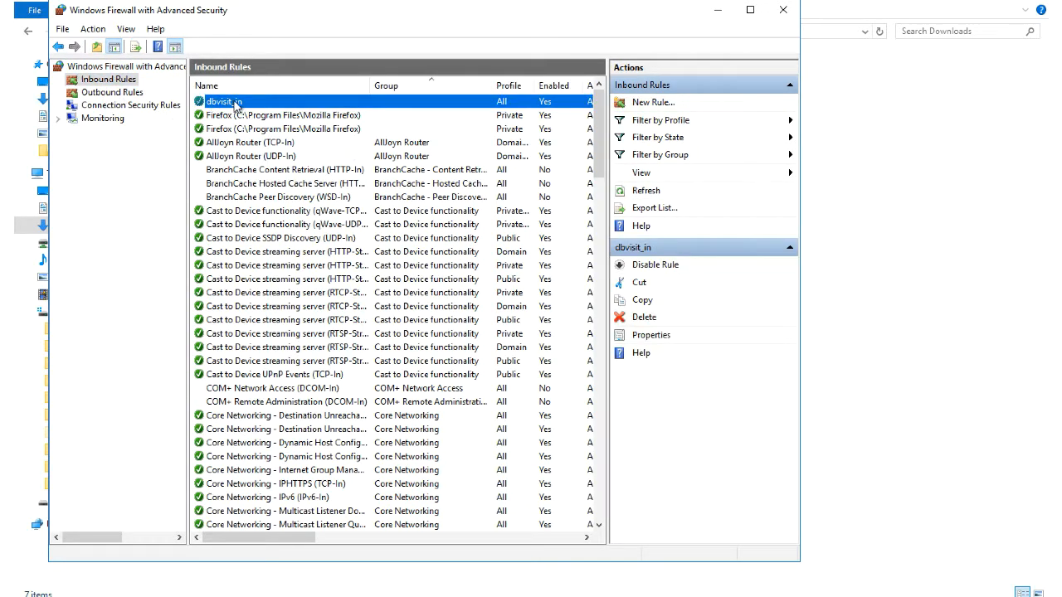
double_click(237, 103)
left_click_drag(449, 224, 384, 222)
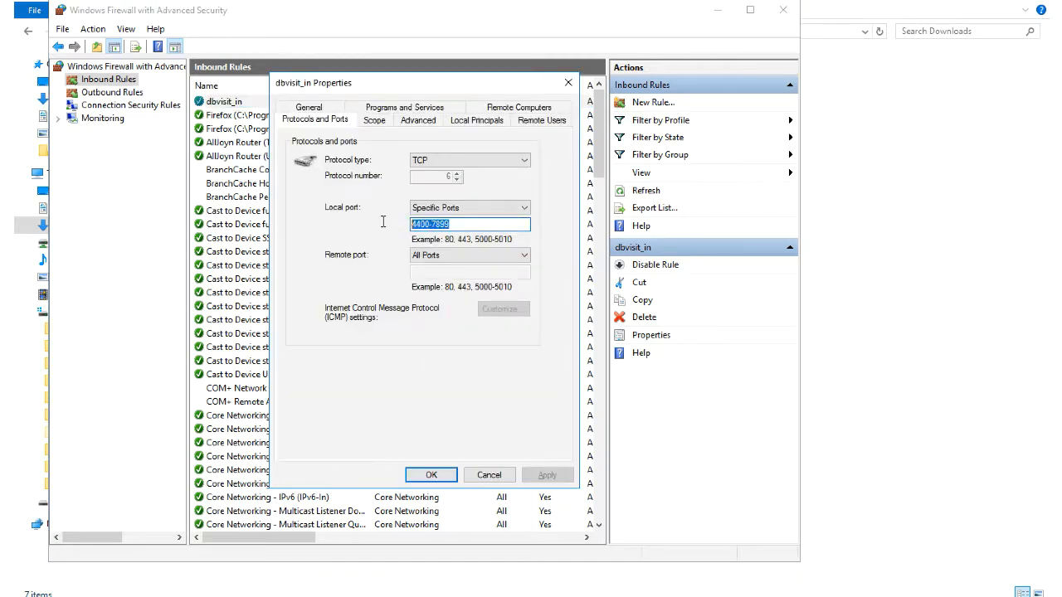
left_click(432, 475)
left_click(112, 93)
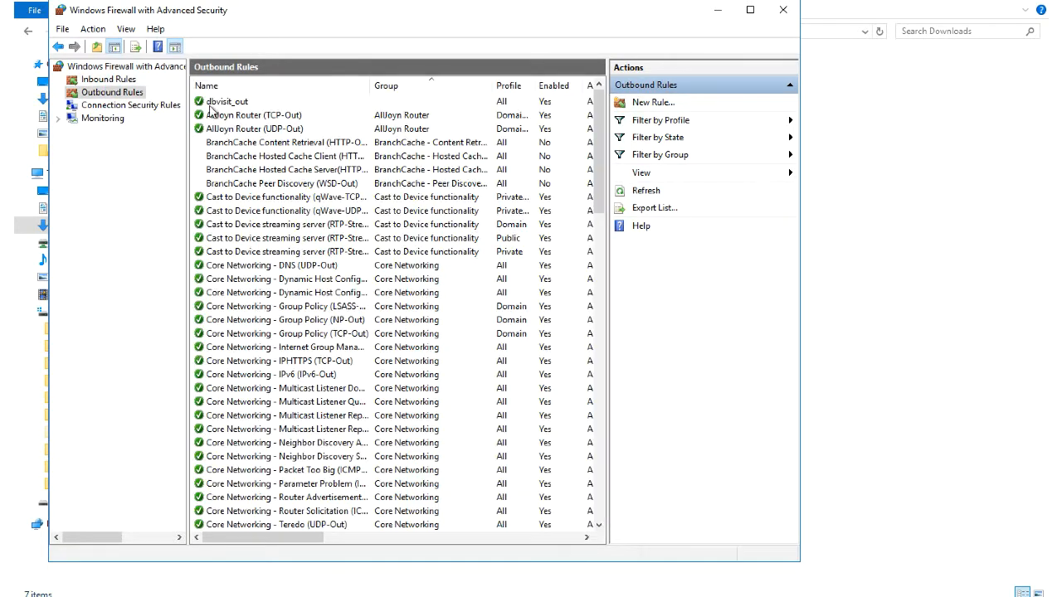
double_click(219, 103)
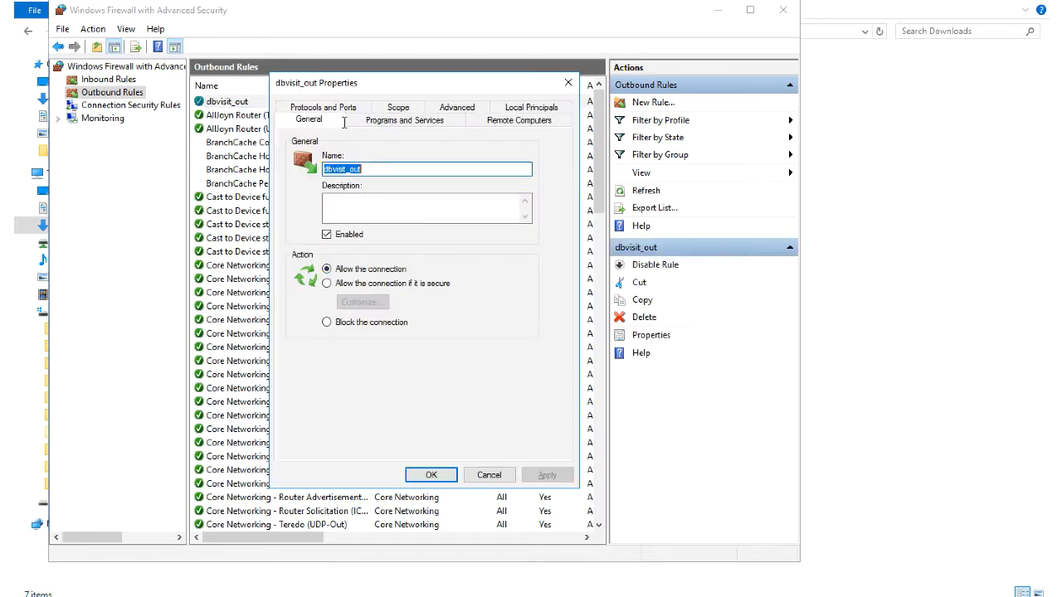
left_click(322, 120)
left_click_drag(453, 271, 411, 272)
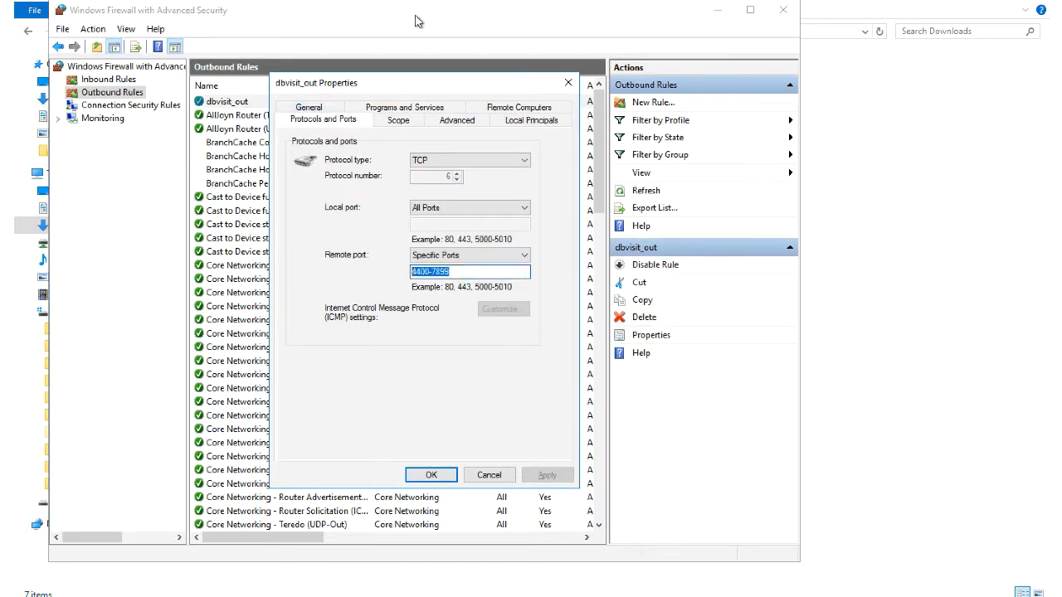
left_click(431, 474)
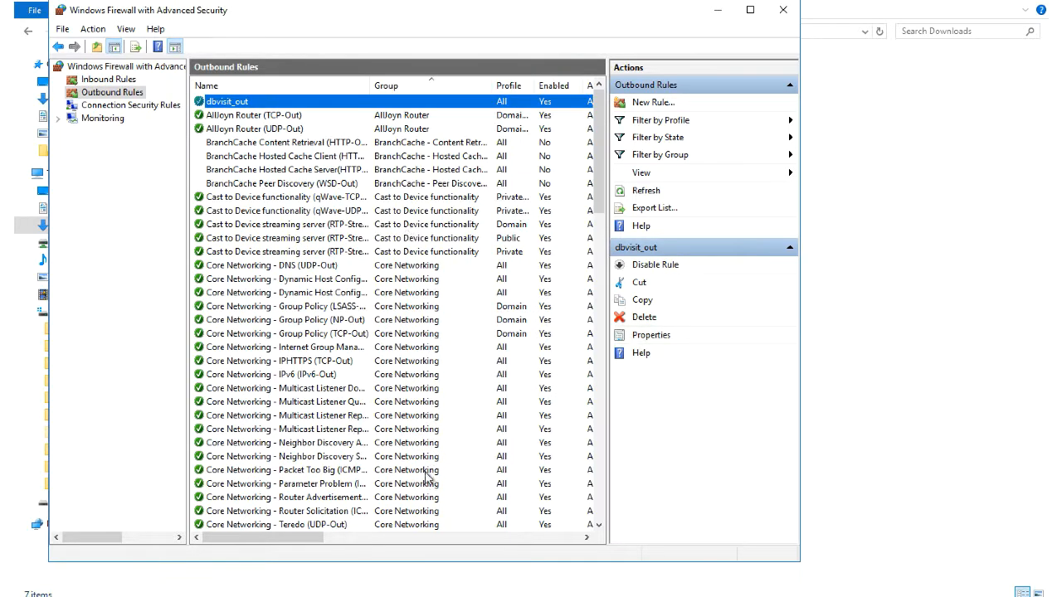
left_click(784, 12)
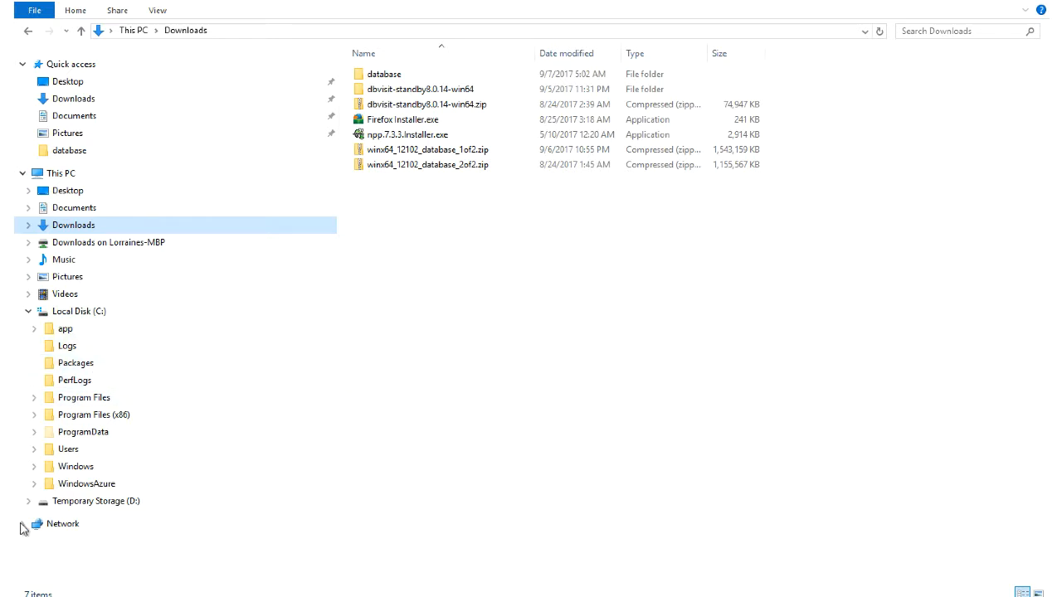
Step: Open the Ethernet 3 adapter properties from Control Panel's Network and Sharing Center
left_click(56, 527)
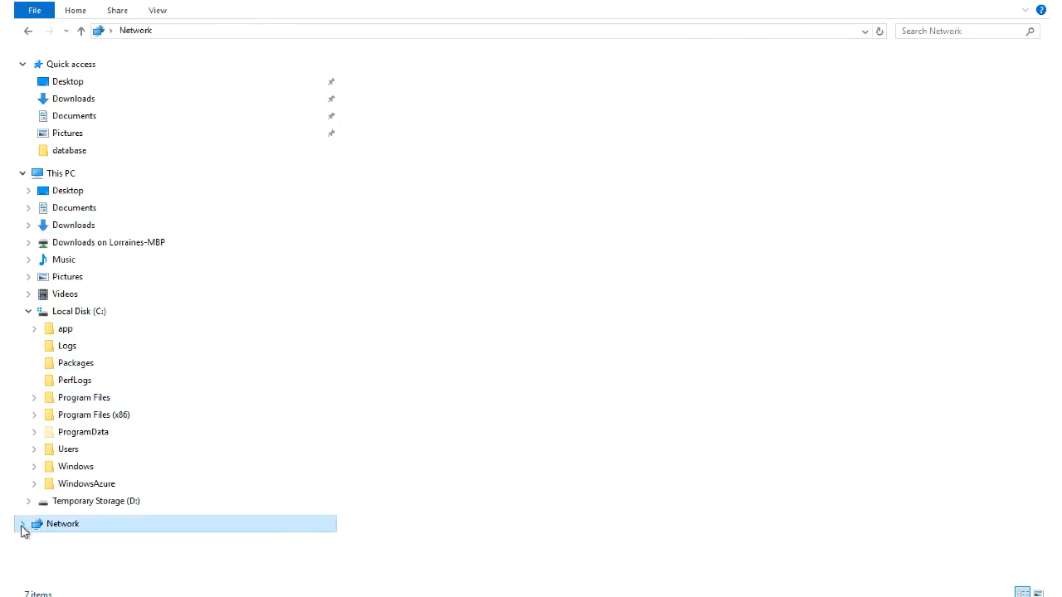
key("super")
left_click(415, 286)
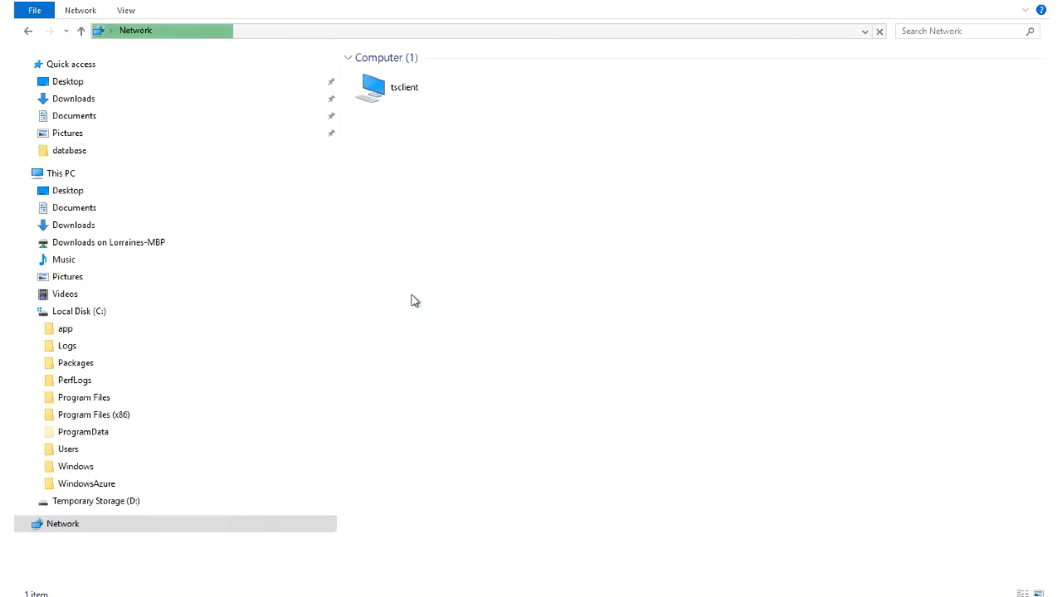
left_click(358, 247)
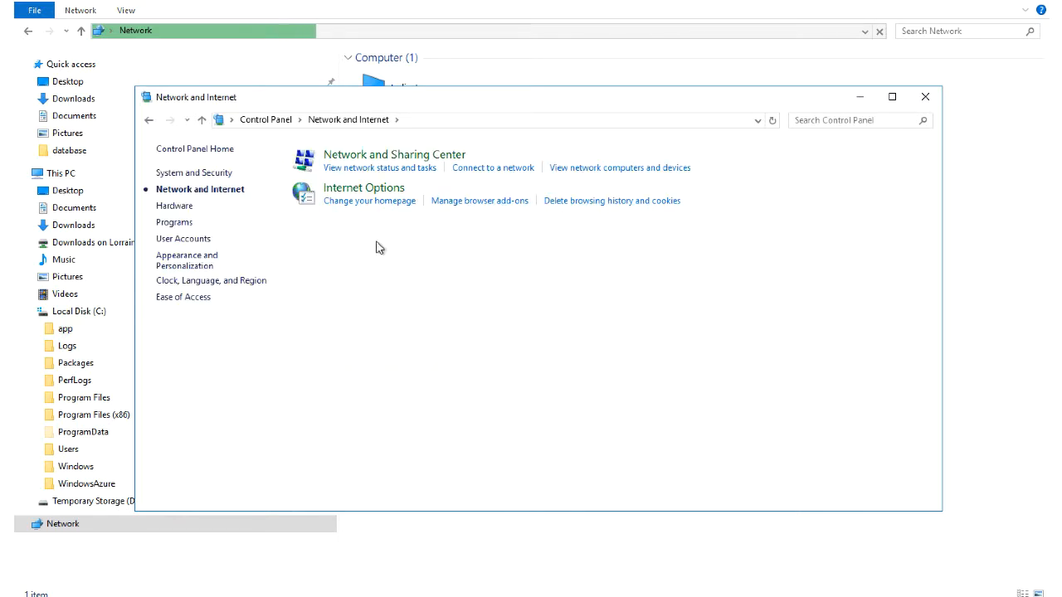
left_click(367, 167)
left_click(606, 210)
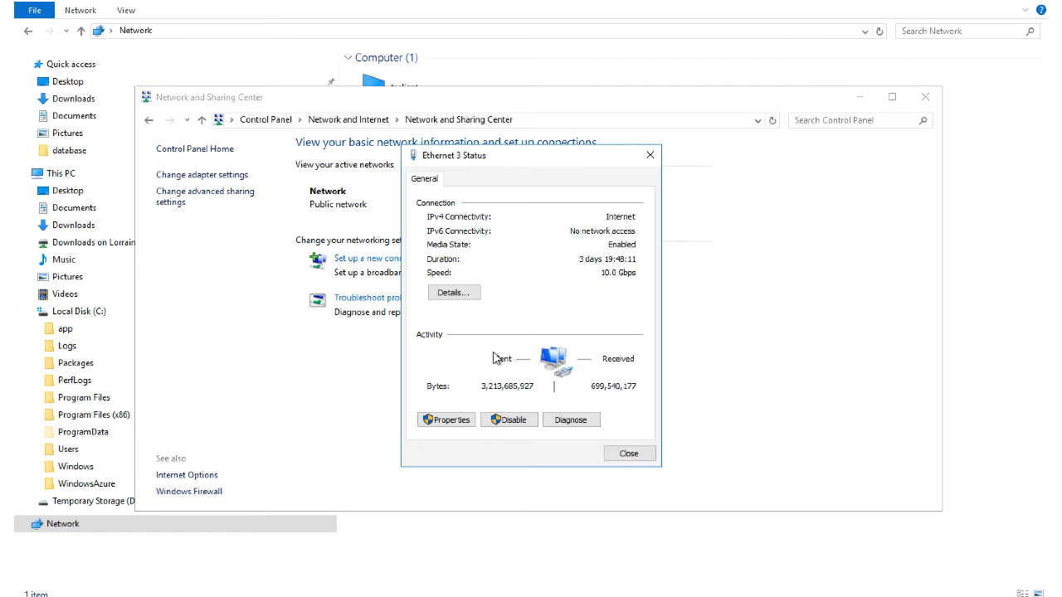
left_click(449, 421)
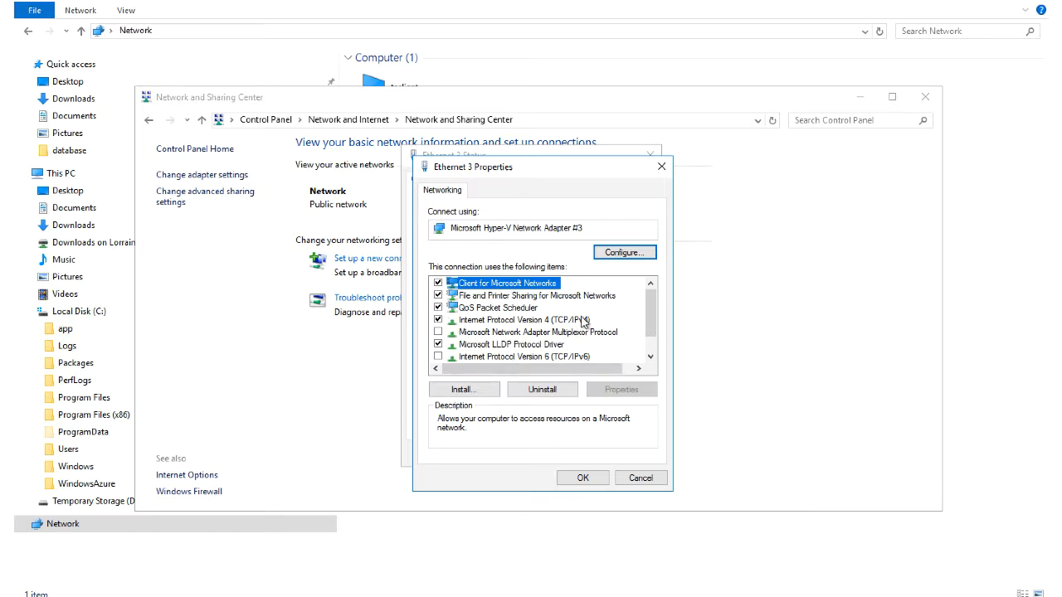
Step: Set the IPv4 interface metric to 15 manually and close all network windows
left_click(474, 322)
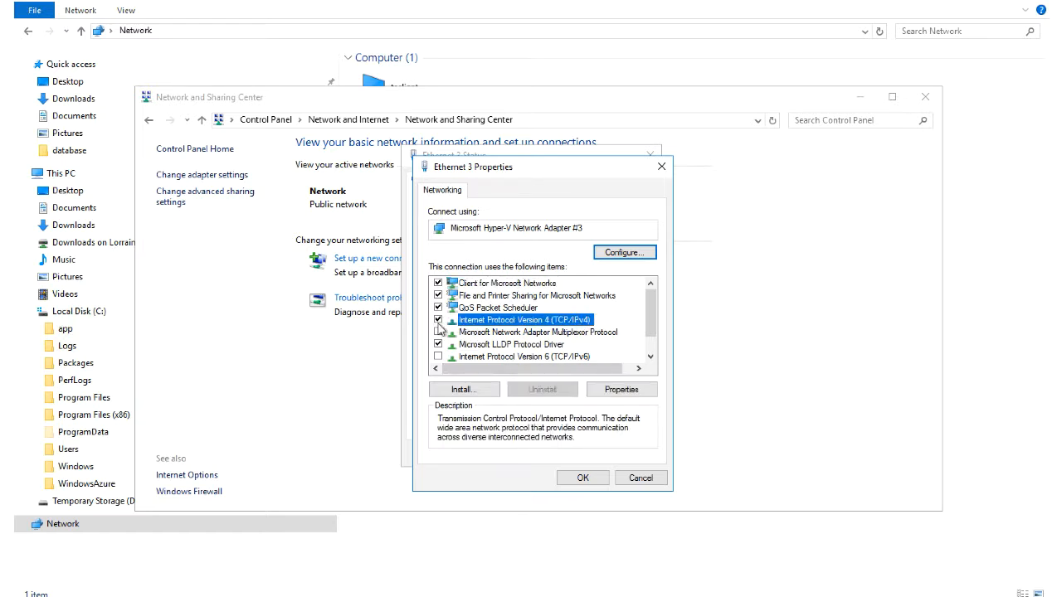
left_click(614, 390)
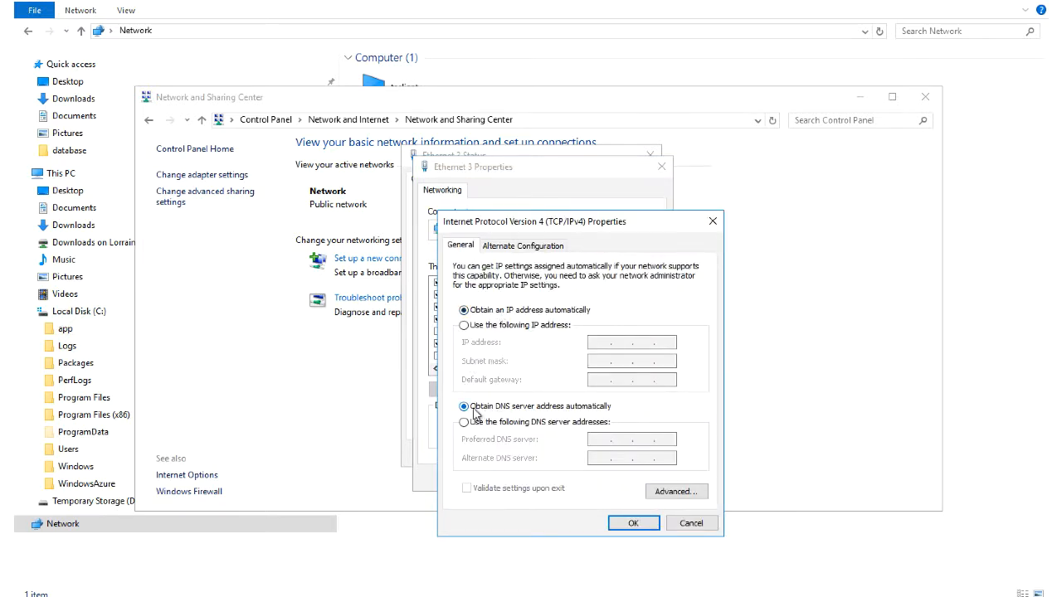
left_click(655, 496)
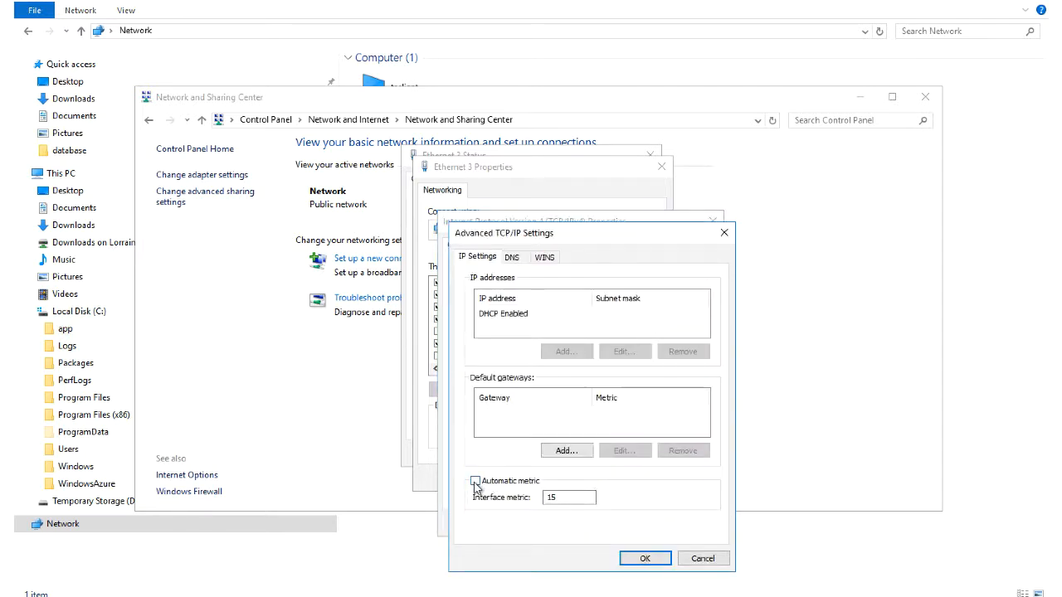
left_click(552, 499)
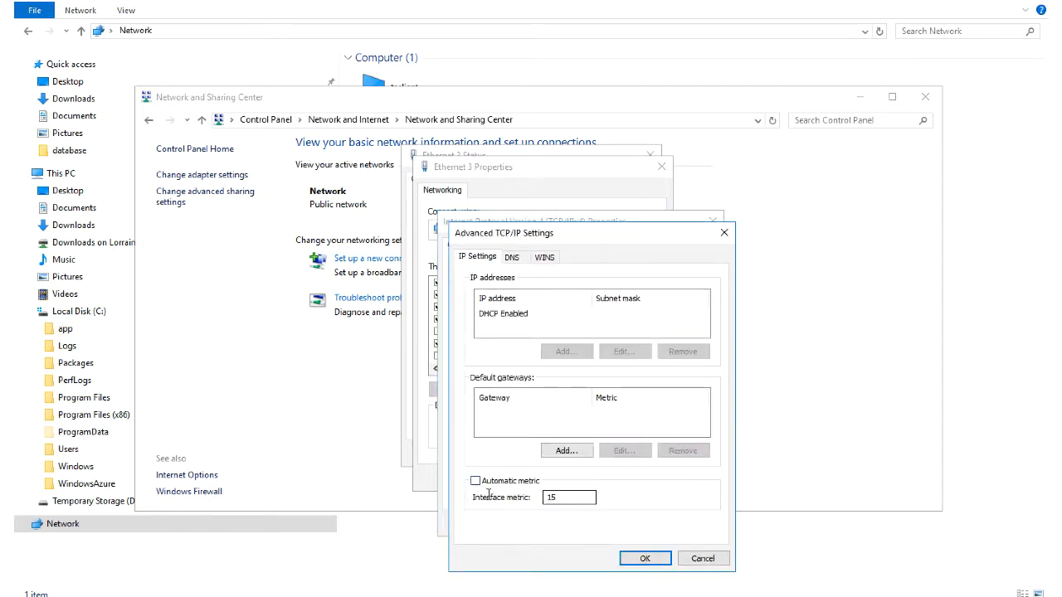
double_click(568, 499)
left_click(645, 561)
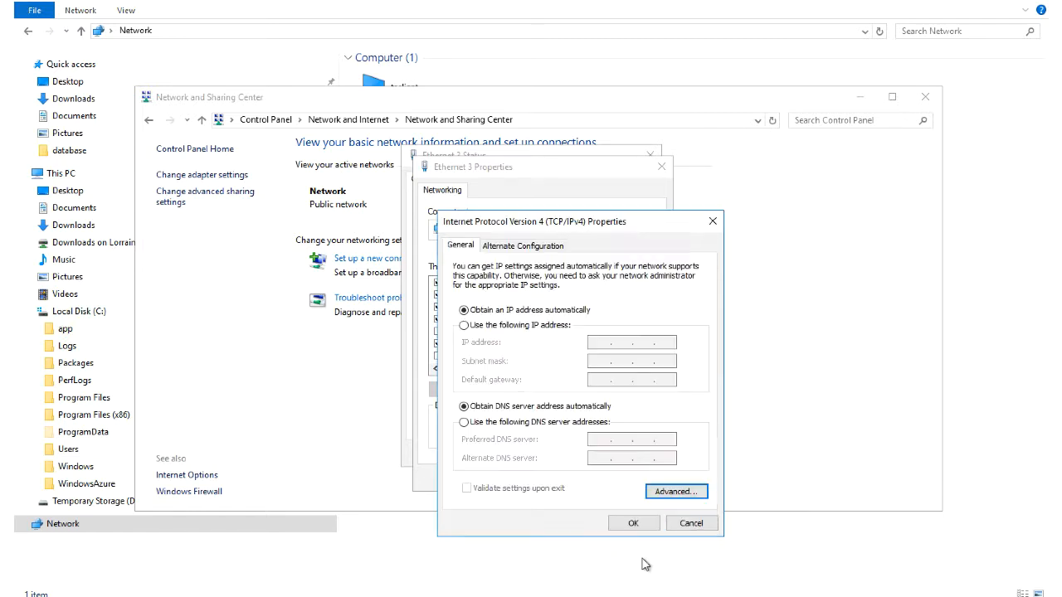
left_click(633, 522)
left_click(585, 484)
left_click(642, 459)
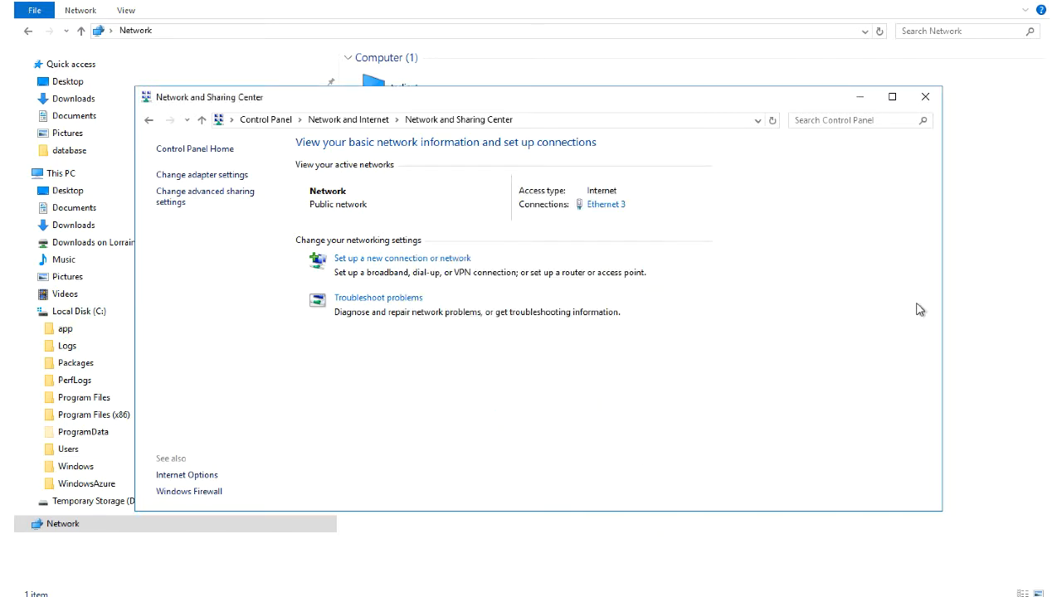
left_click(925, 96)
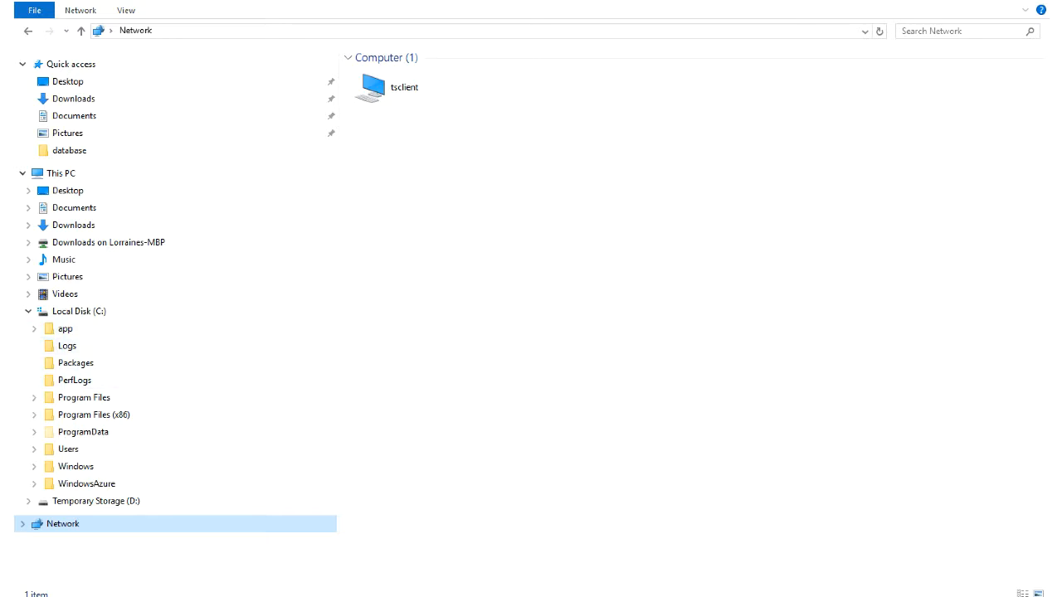
Step: Open Local Security Policy and show the User Rights Assignment policies
key("super")
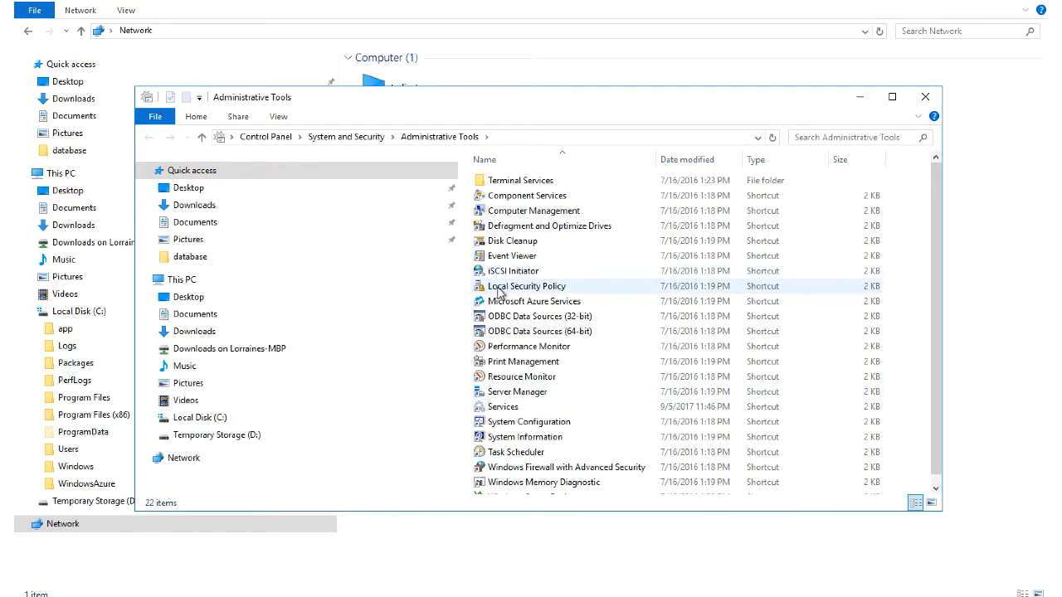
double_click(511, 287)
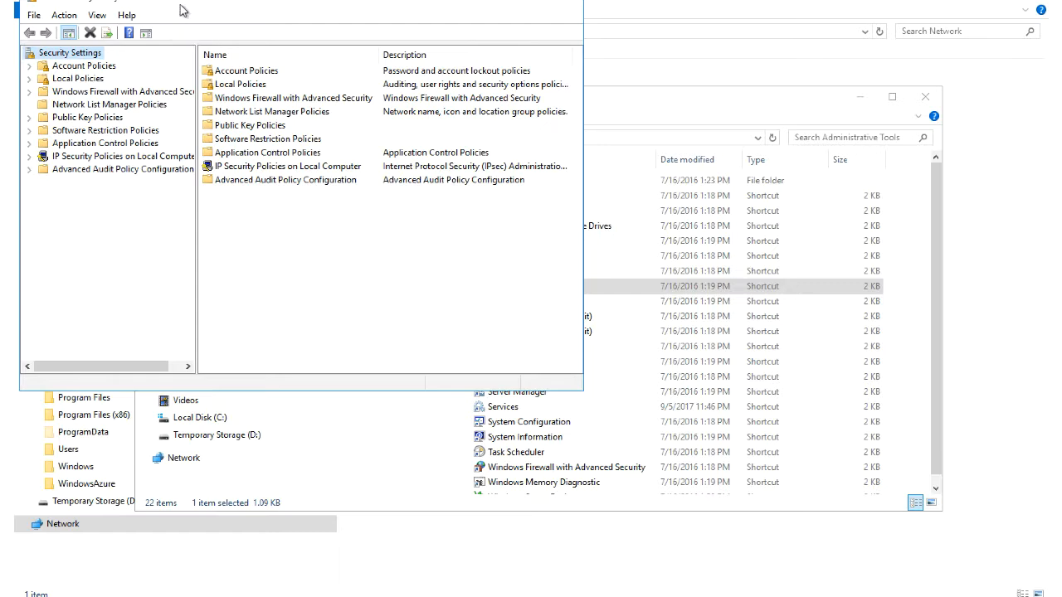
left_click_drag(180, 2, 469, 185)
double_click(365, 264)
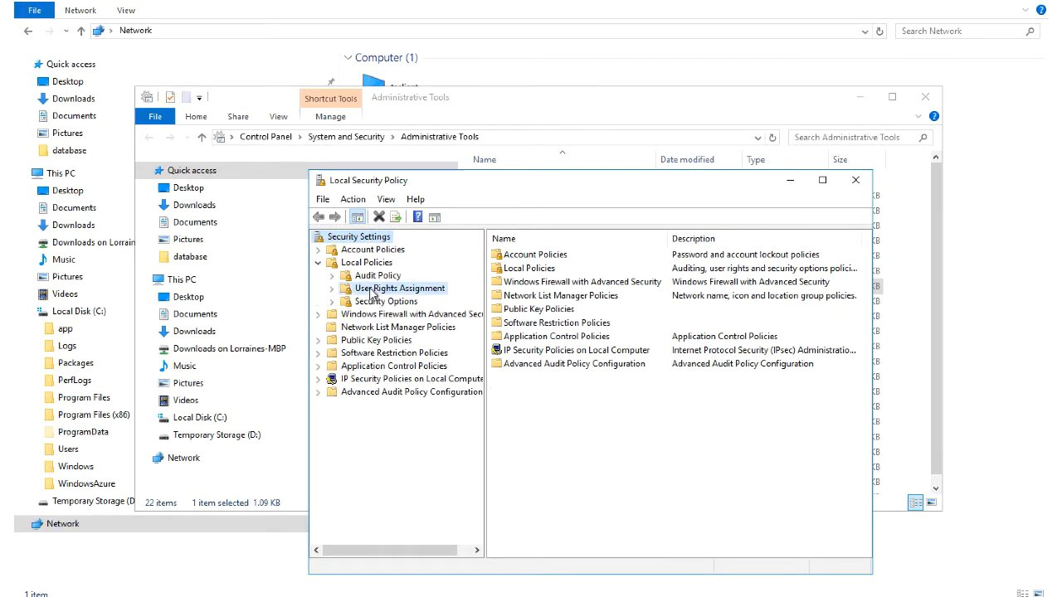
left_click(386, 287)
scroll(565, 466, "down", 7)
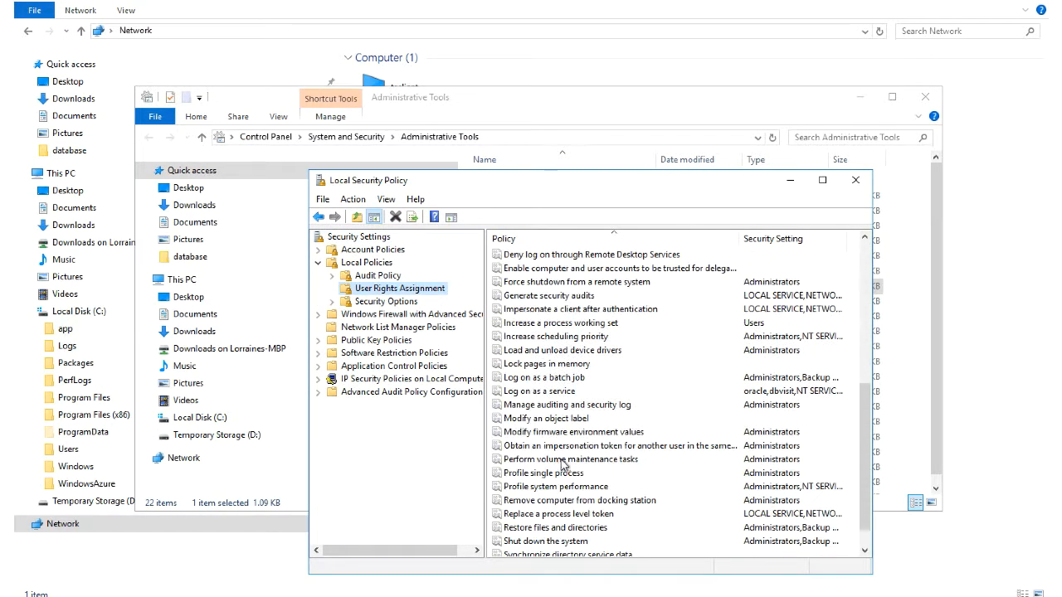
Step: Confirm dbvisit and oracle hold Log on as a service, then launch Computer Management
double_click(531, 393)
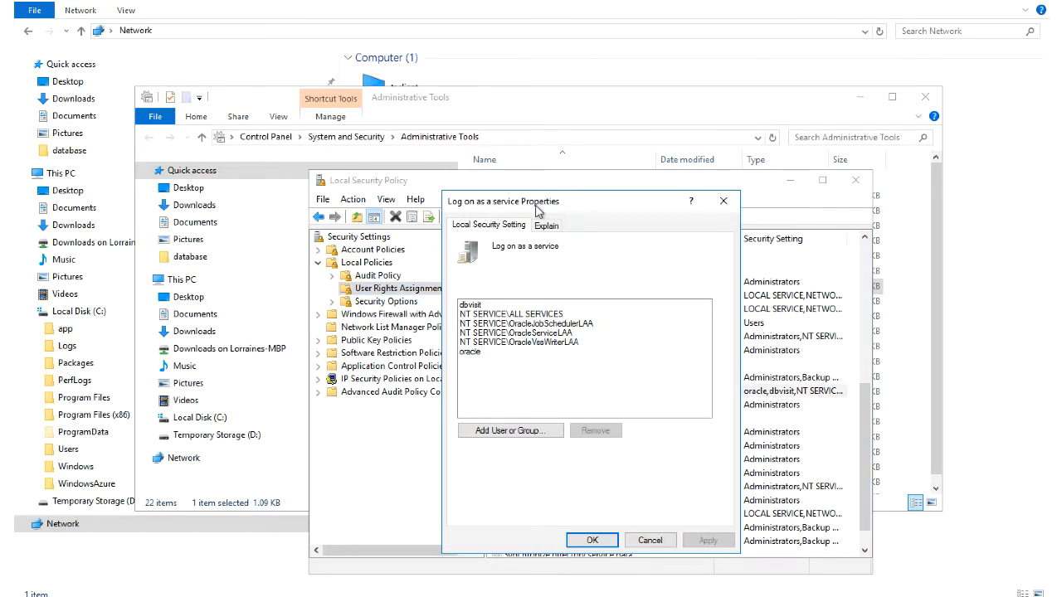
left_click_drag(535, 204, 702, 178)
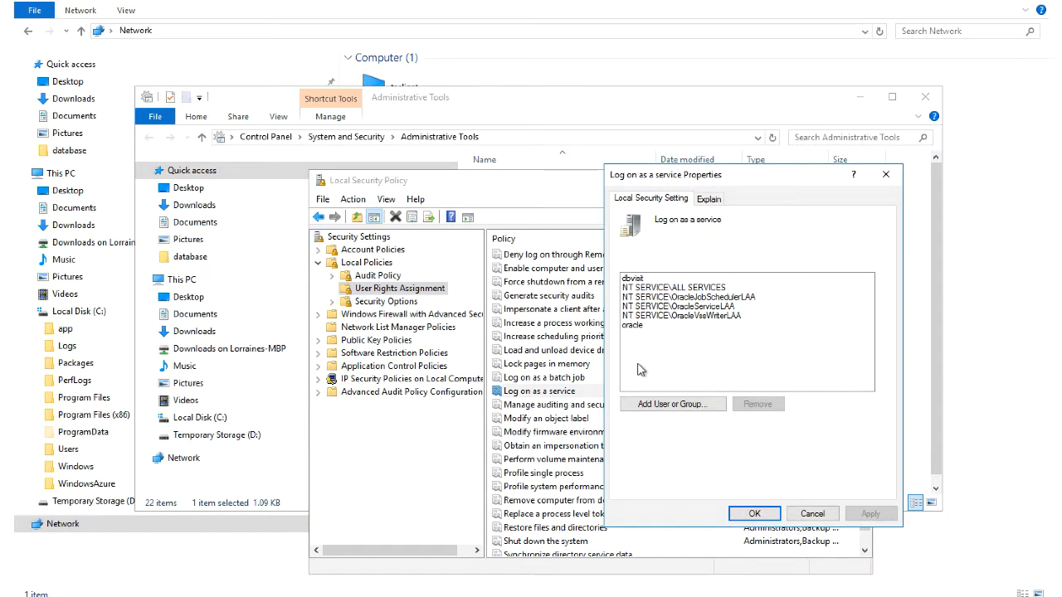
left_click(628, 280)
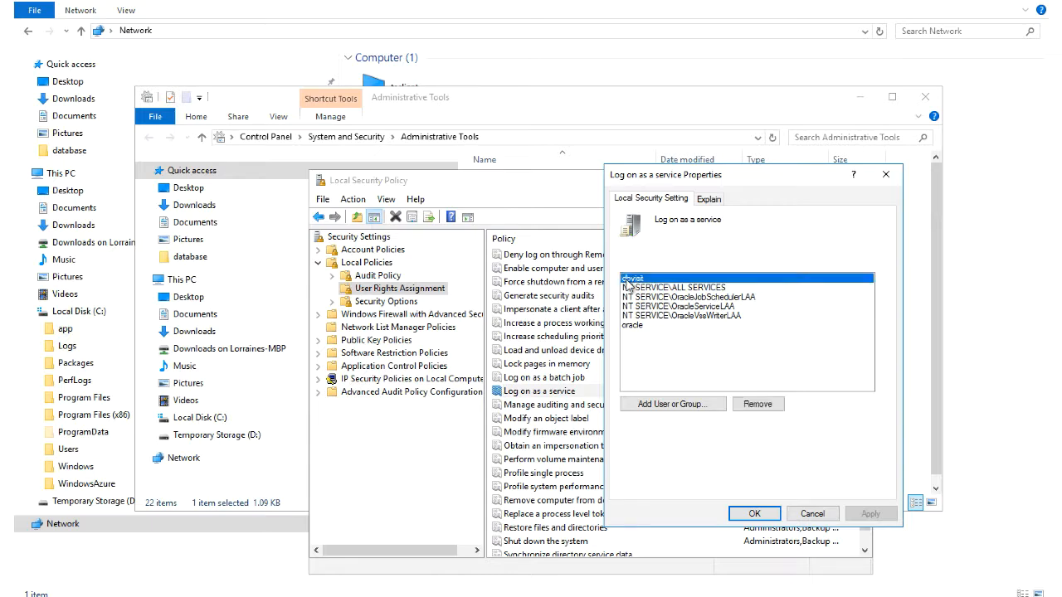
left_click(632, 326)
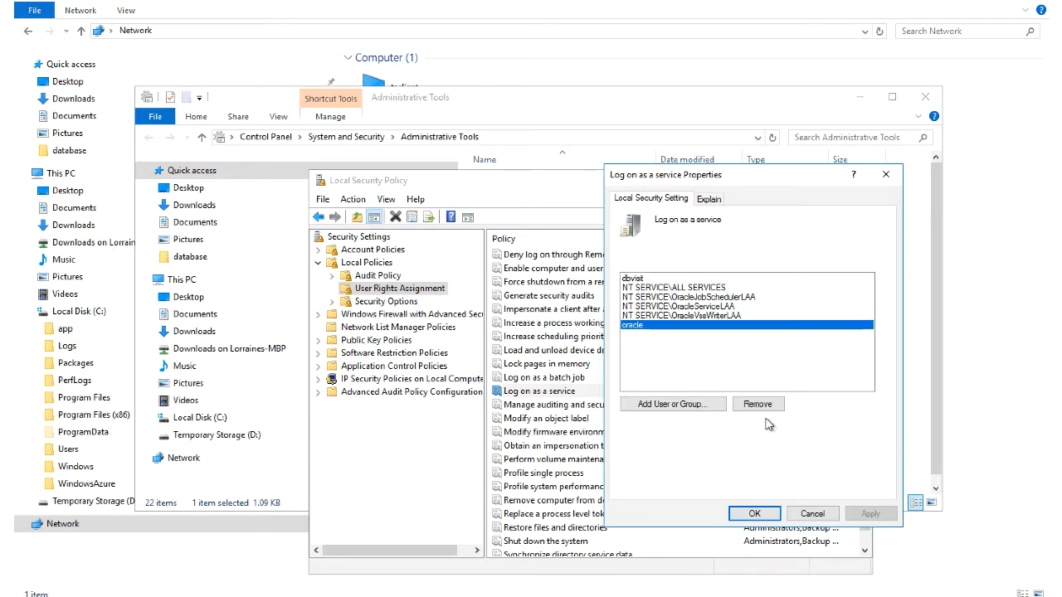
left_click(754, 515)
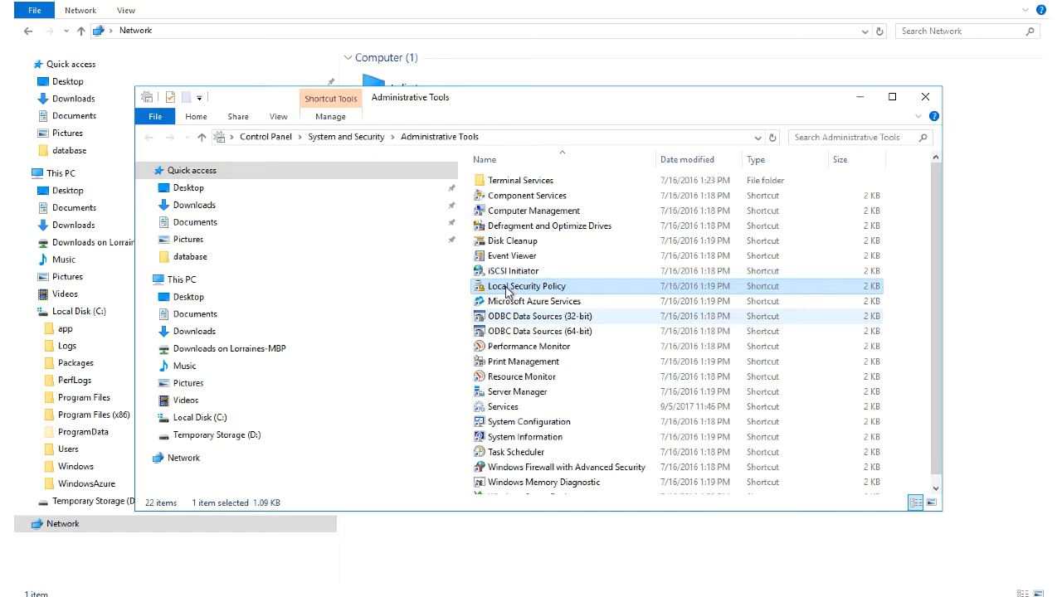
left_click(517, 214)
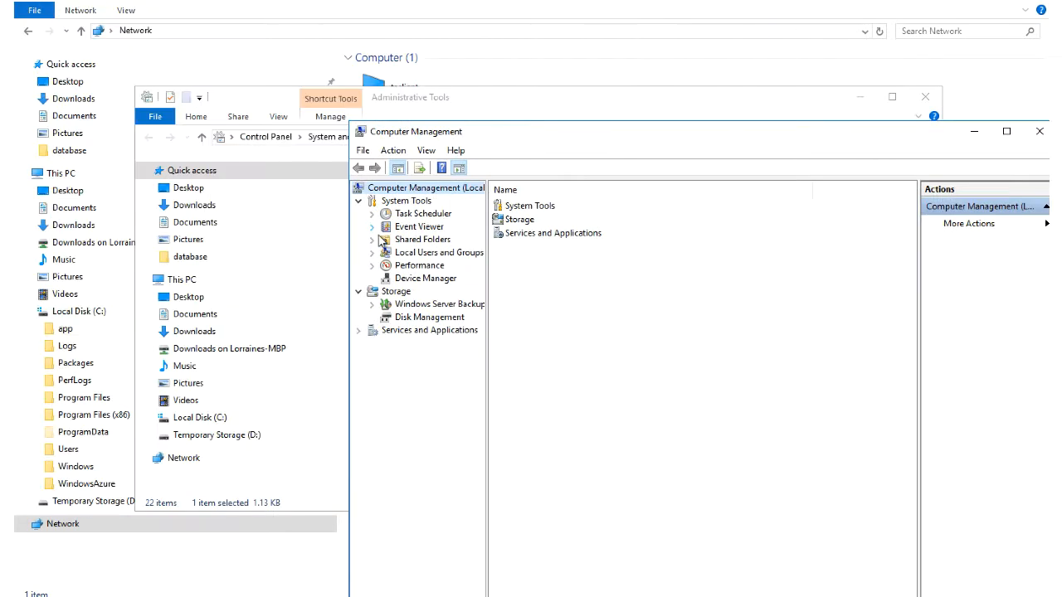
Step: Review the members of the local Administrators and ora_dba groups
left_click(372, 252)
left_click(422, 278)
double_click(527, 222)
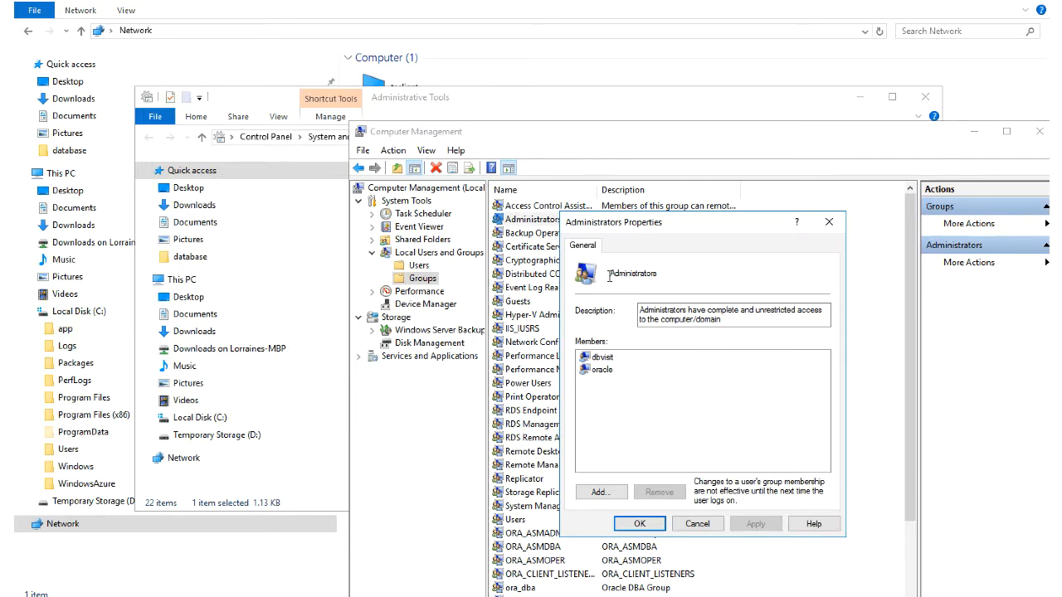
left_click(634, 525)
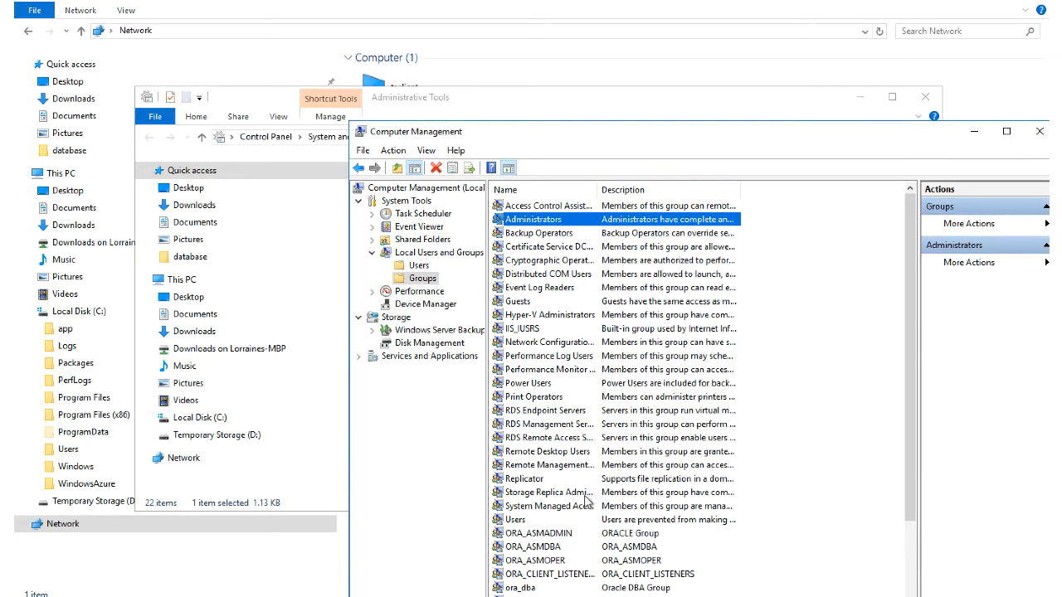
scroll(531, 567, "down", 3)
double_click(526, 494)
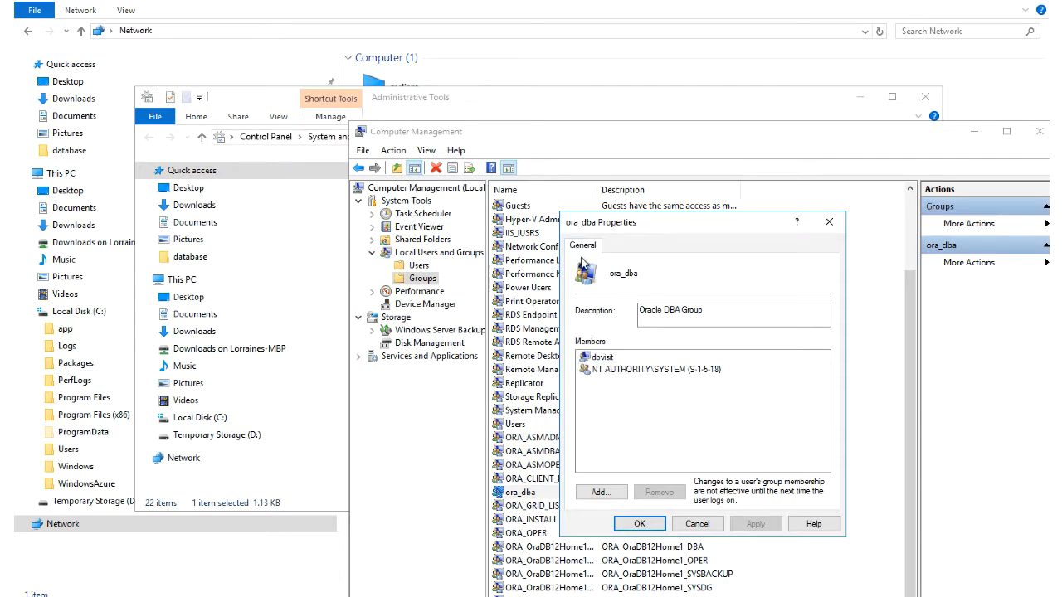
left_click(638, 524)
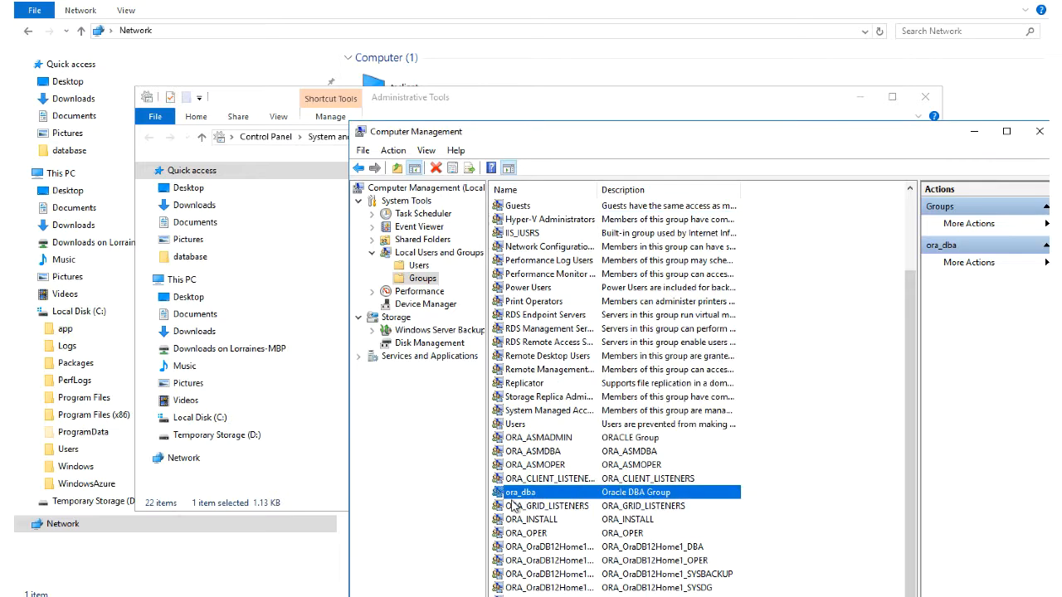
Step: Add the dbvisit account to the ORA_OraDB12Home1_DBA group
double_click(521, 551)
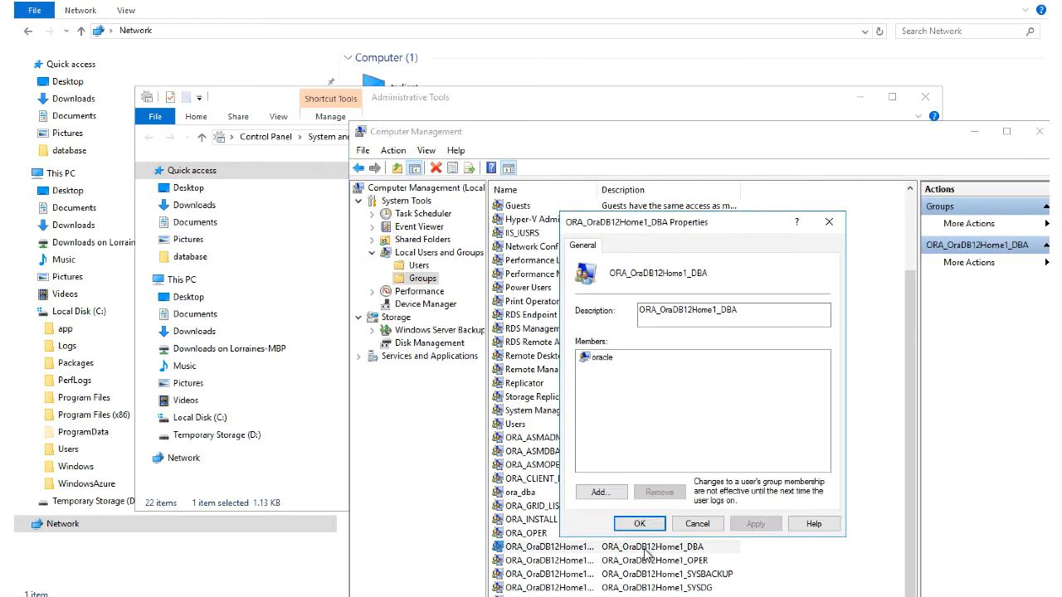
left_click(609, 495)
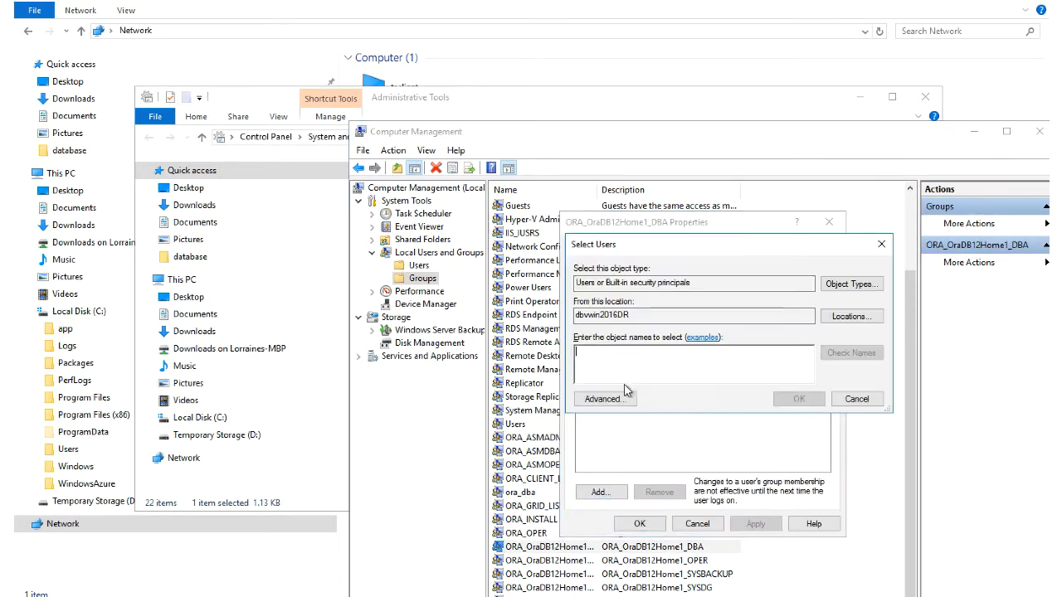
type("db")
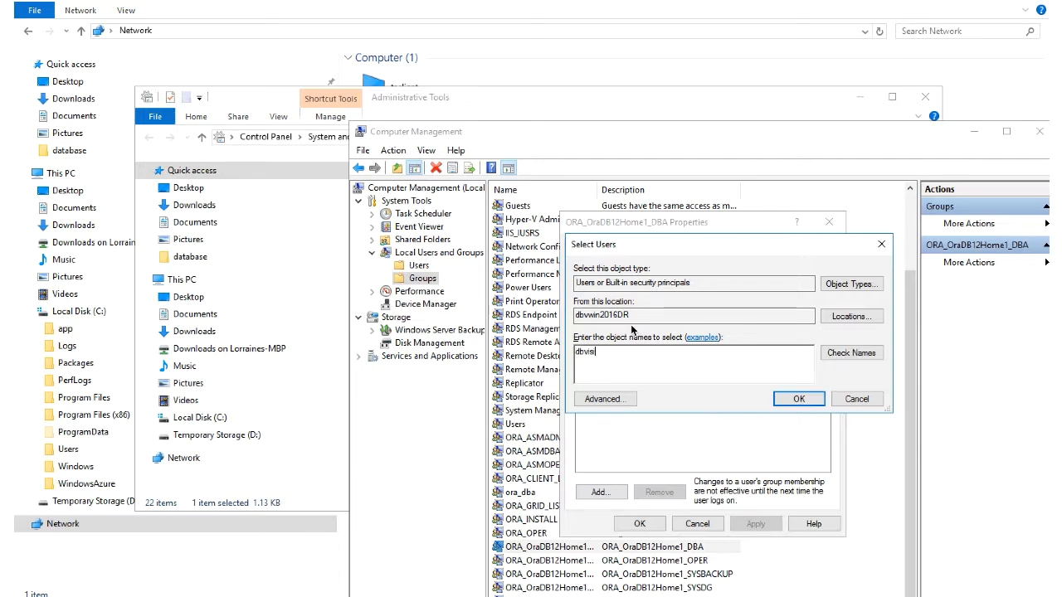
type("vis")
left_click(850, 353)
left_click(798, 399)
left_click(639, 524)
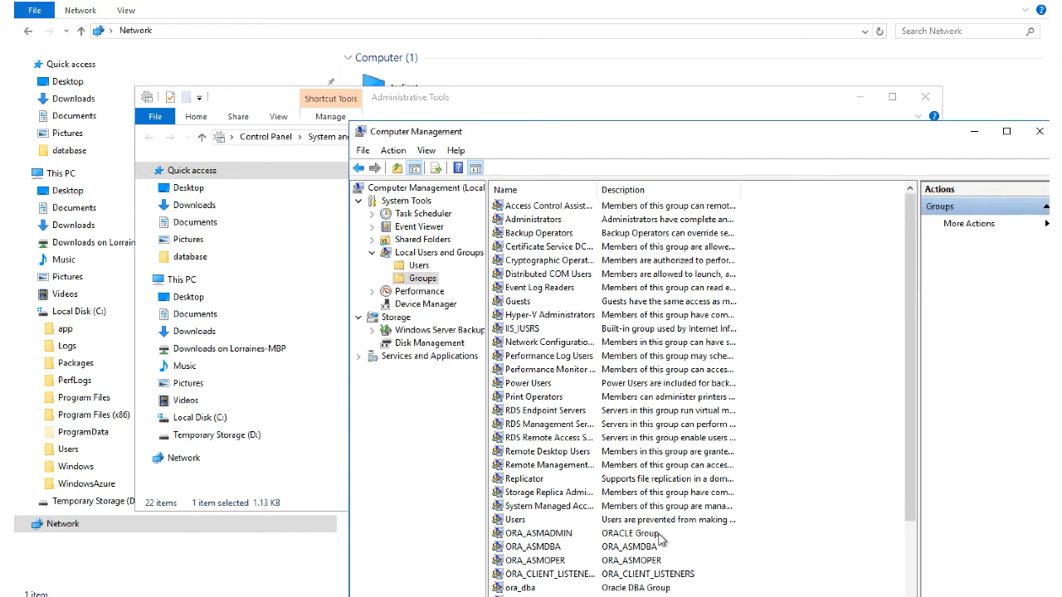
Step: Close Computer Management and the Administrative Tools folder
scroll(661, 539, "down", 3)
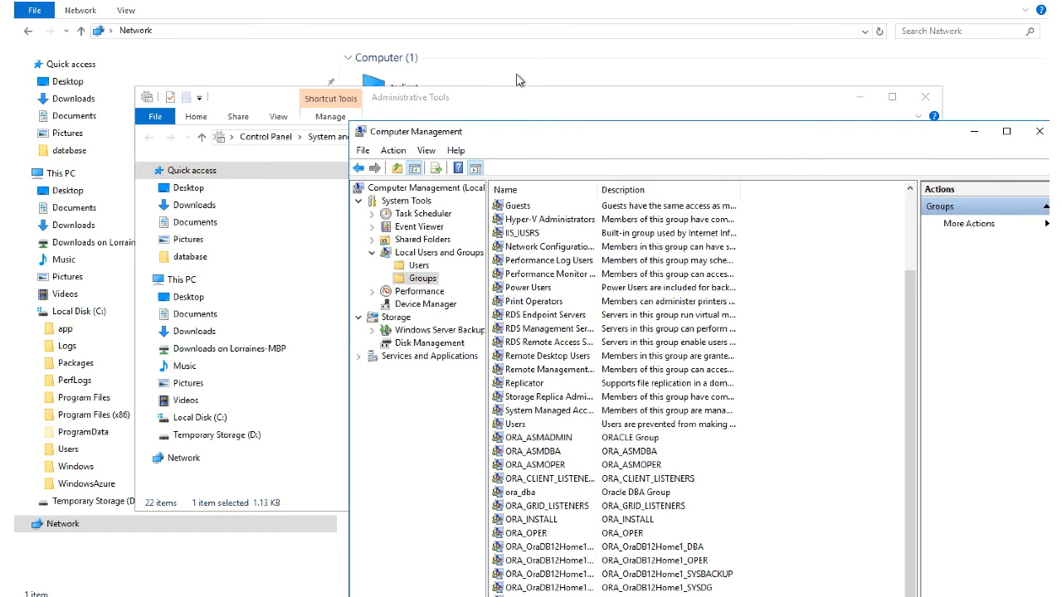
left_click_drag(524, 140, 287, 62)
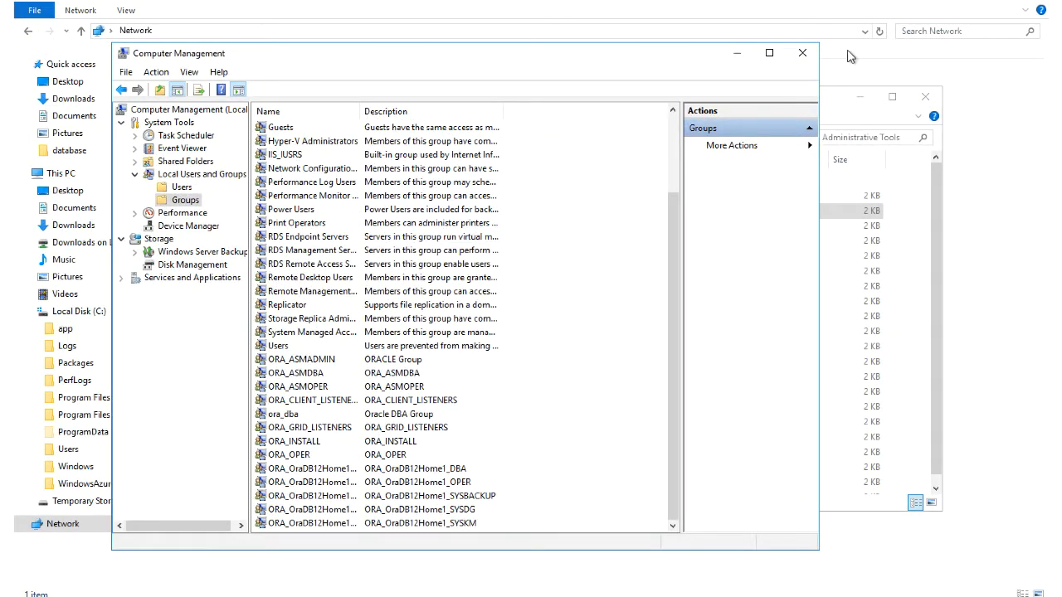
left_click(803, 53)
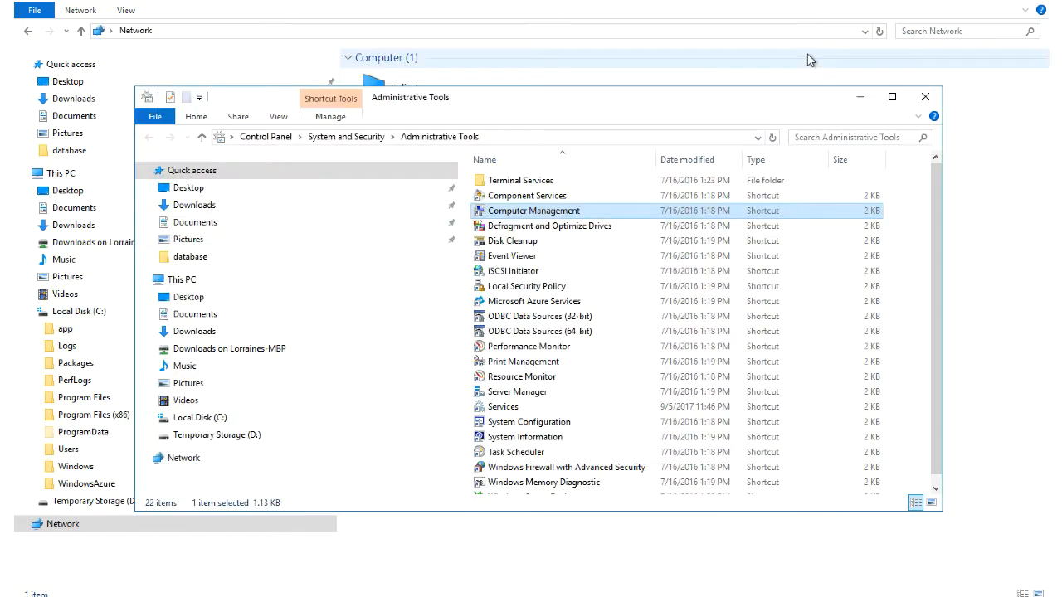
left_click(927, 98)
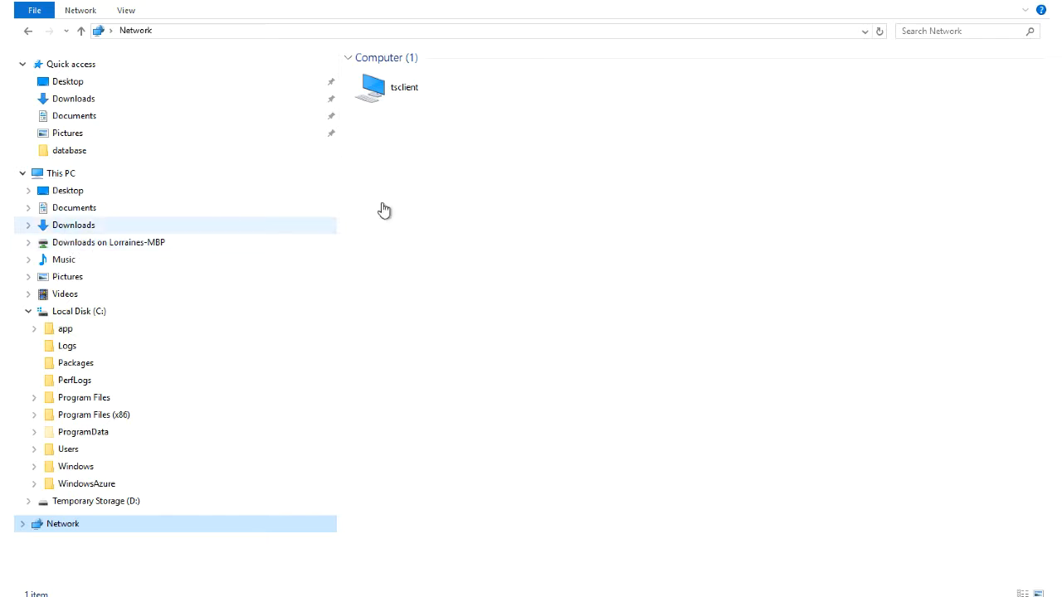
Step: Show the Downloads folder under This PC in File Explorer
left_click(74, 225)
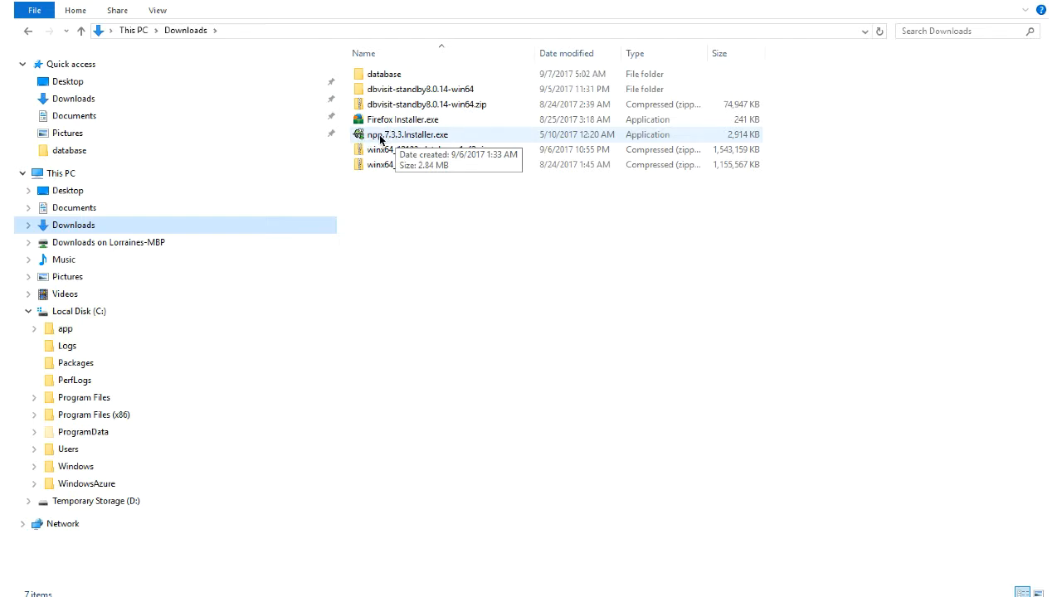
Step: Run dbvisit-standby8.0.14-win64, accept the licence, all components and default location
double_click(382, 90)
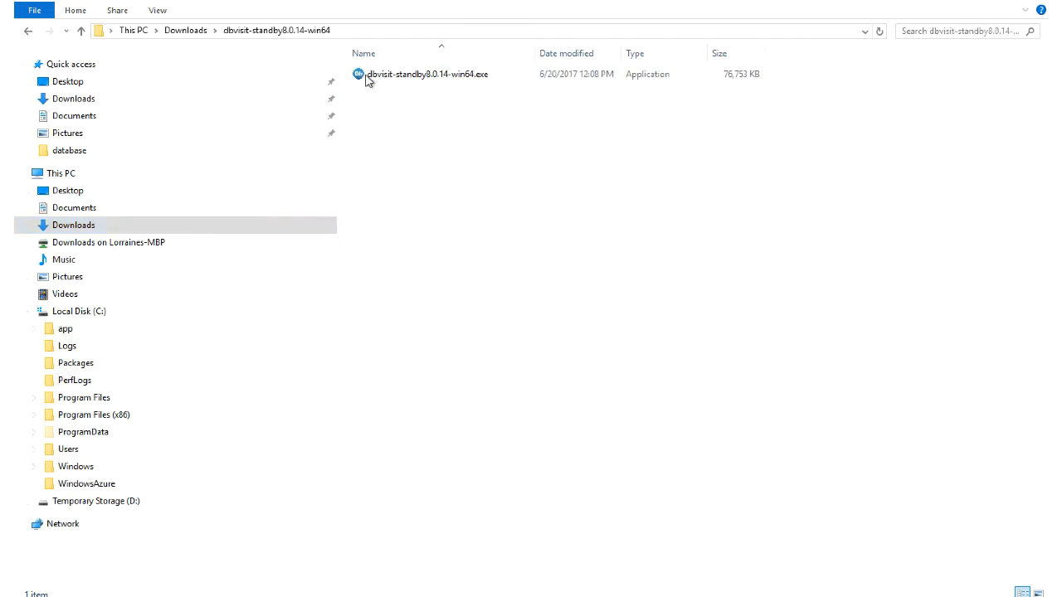
double_click(367, 75)
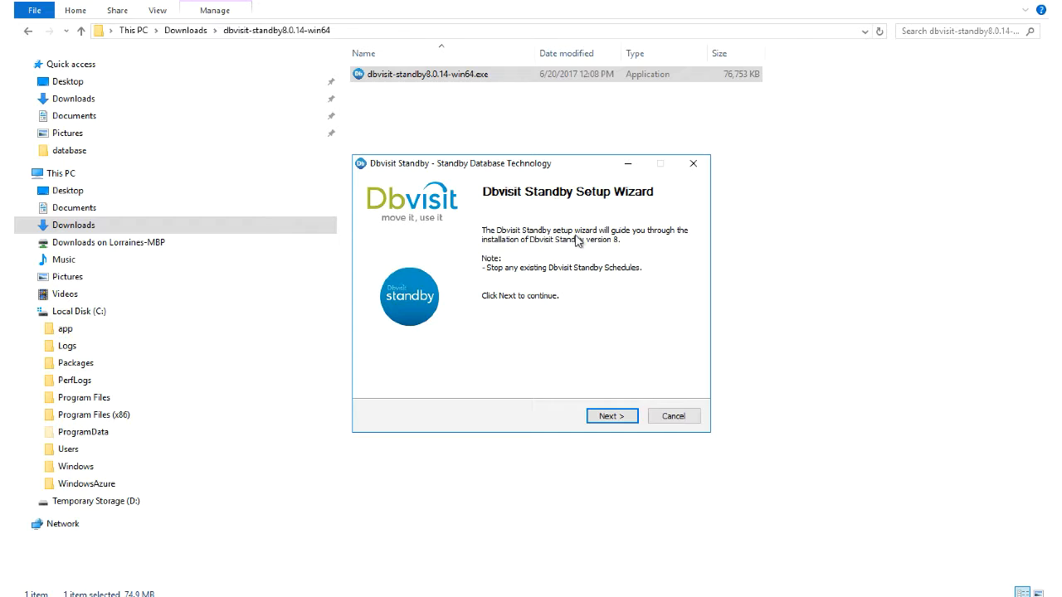
left_click(612, 416)
left_click(610, 416)
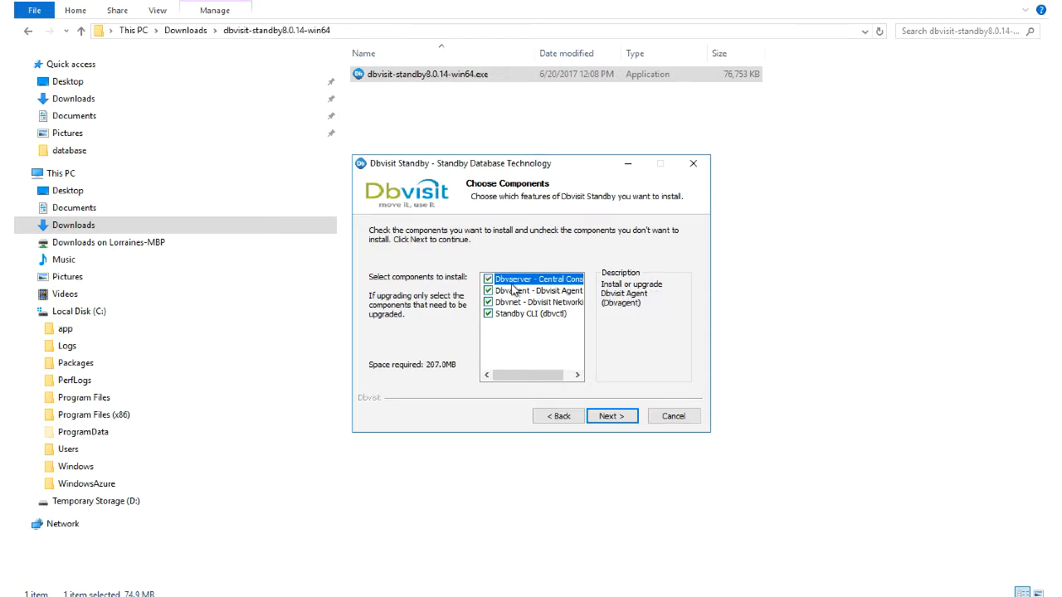
left_click(612, 417)
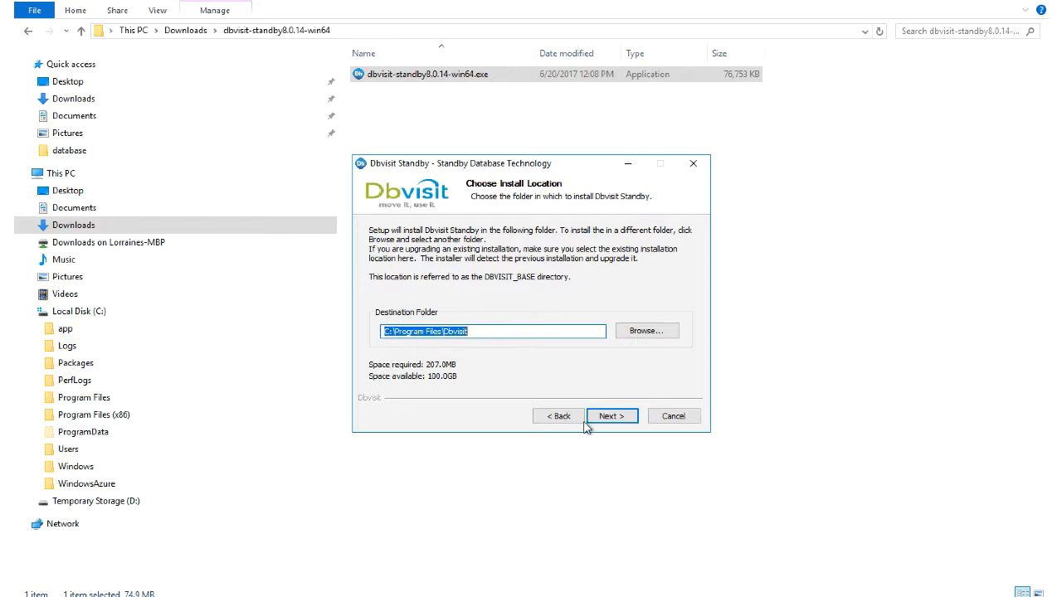
left_click(610, 417)
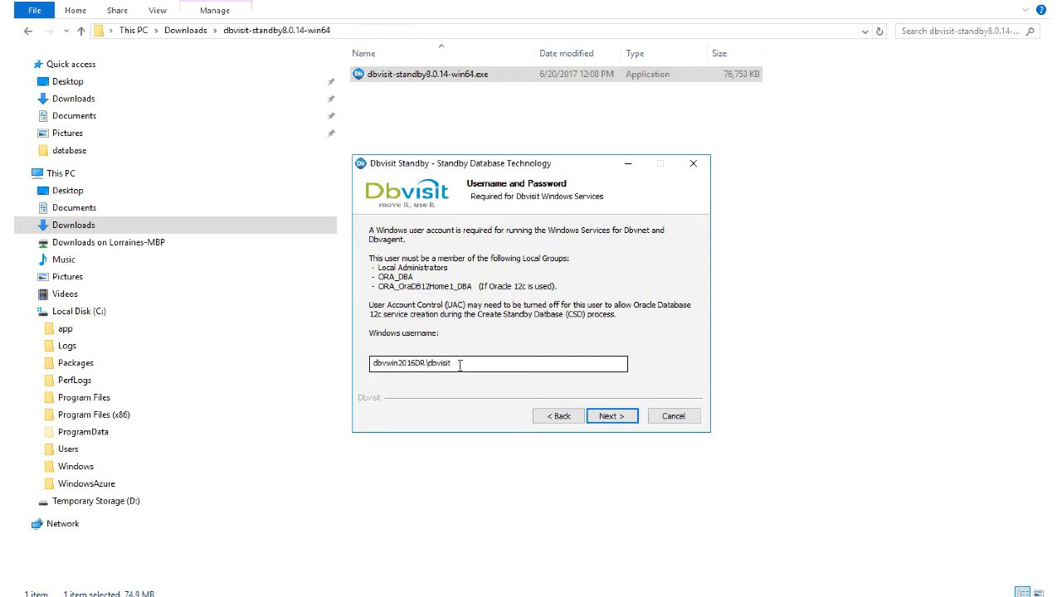
Step: Enter the Windows service account password, install, and dismiss the finished console
left_click(611, 416)
left_click(431, 264)
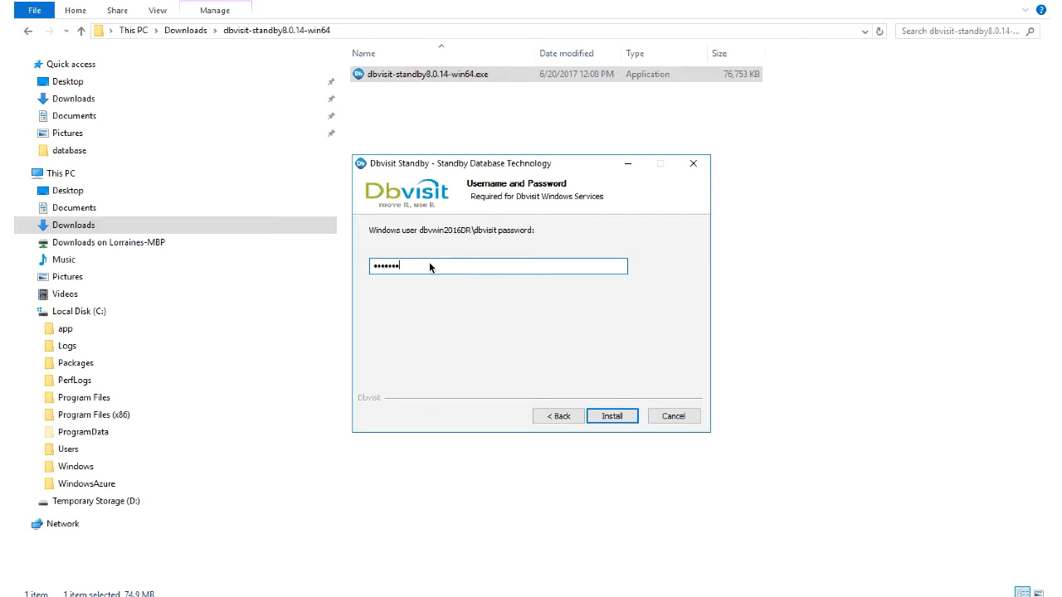
left_click(612, 415)
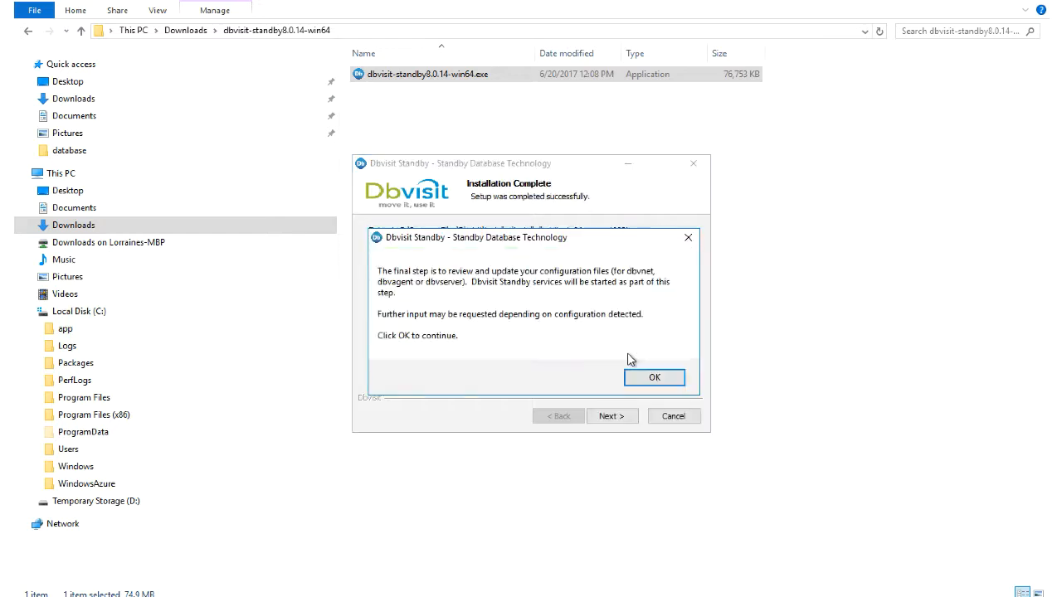
left_click(643, 379)
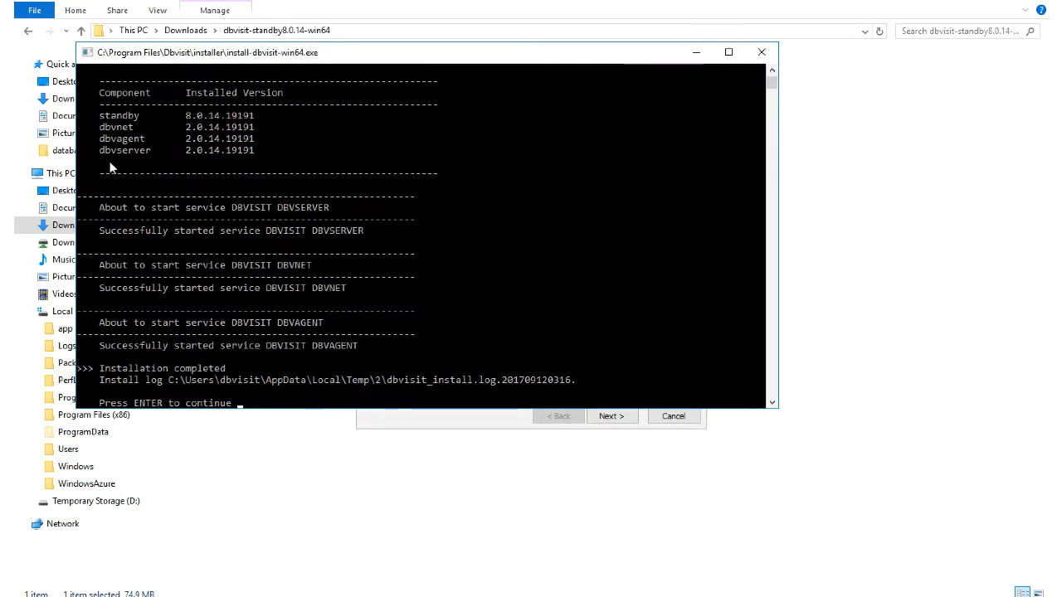
key("Return")
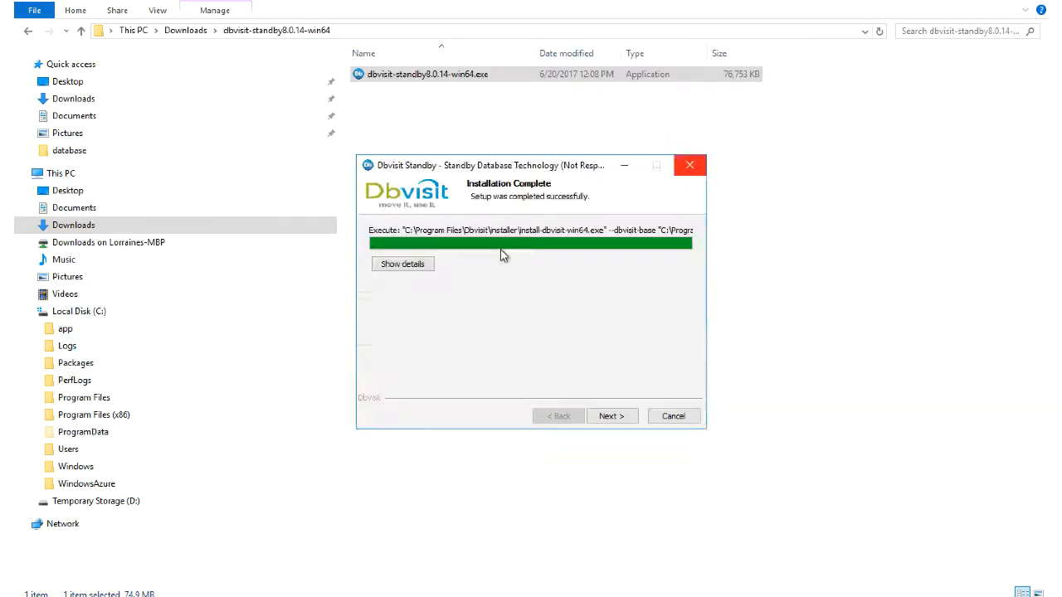
Step: Finish the installer, confirm dbvagent, dbvnet and dbvserver are running, then leave full screen
left_click(612, 419)
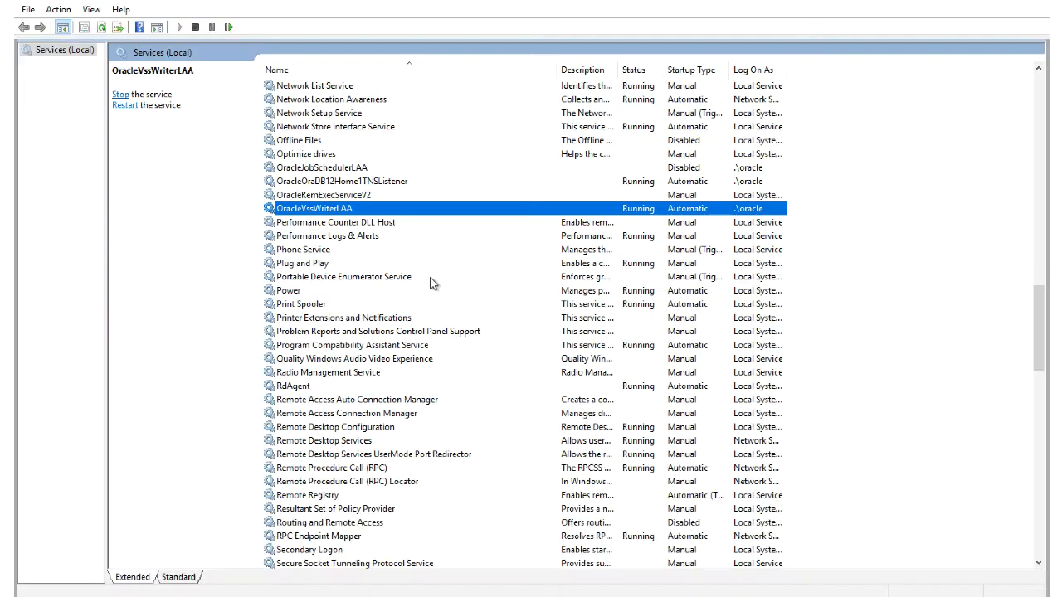
scroll(332, 189, "up", 20)
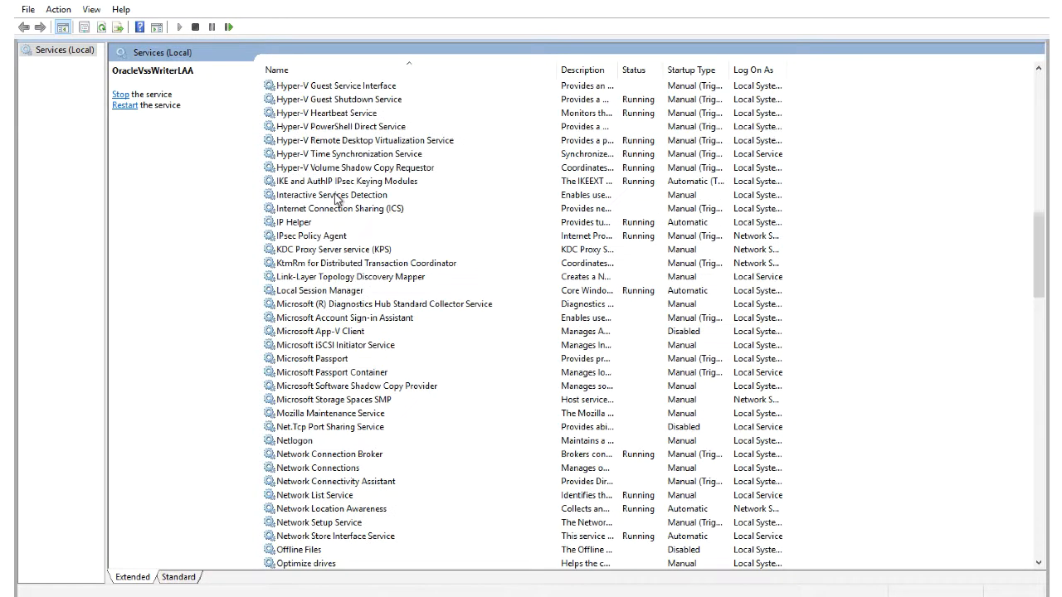
scroll(369, 228, "up", 6)
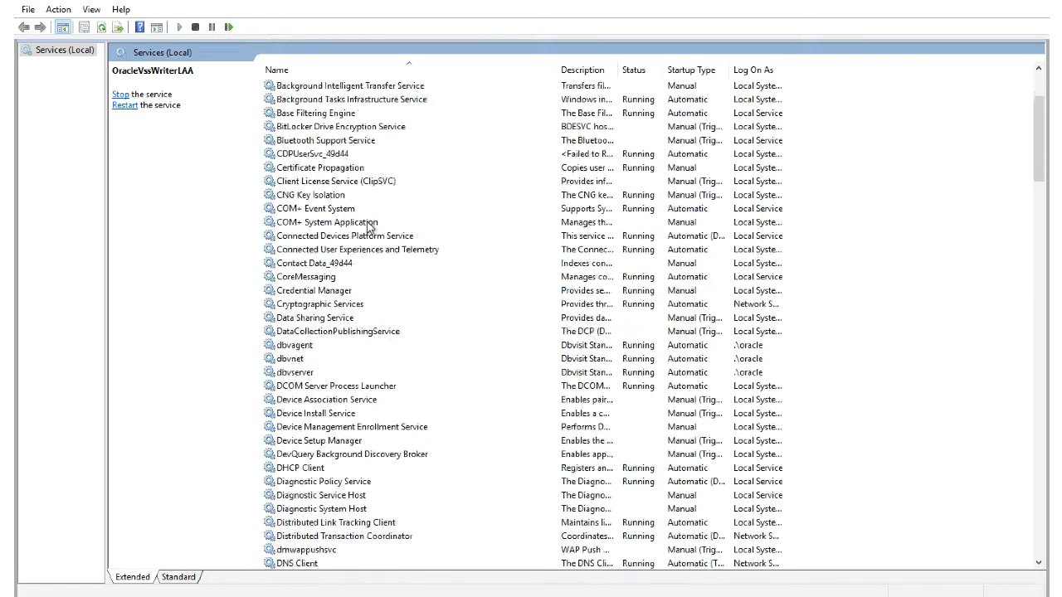
scroll(320, 411, "down", 2)
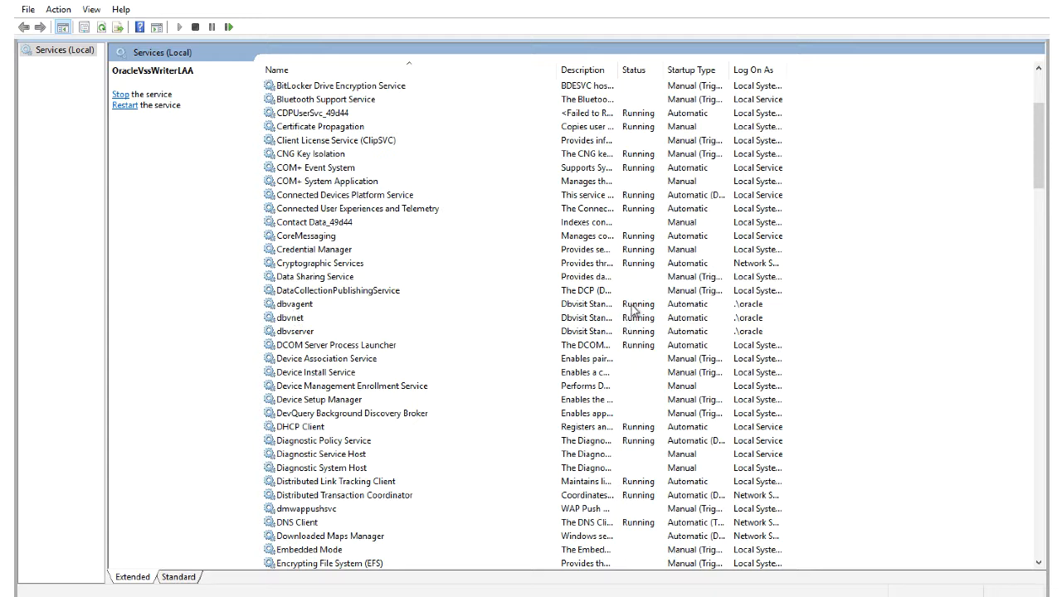
mouse_move(285, 17)
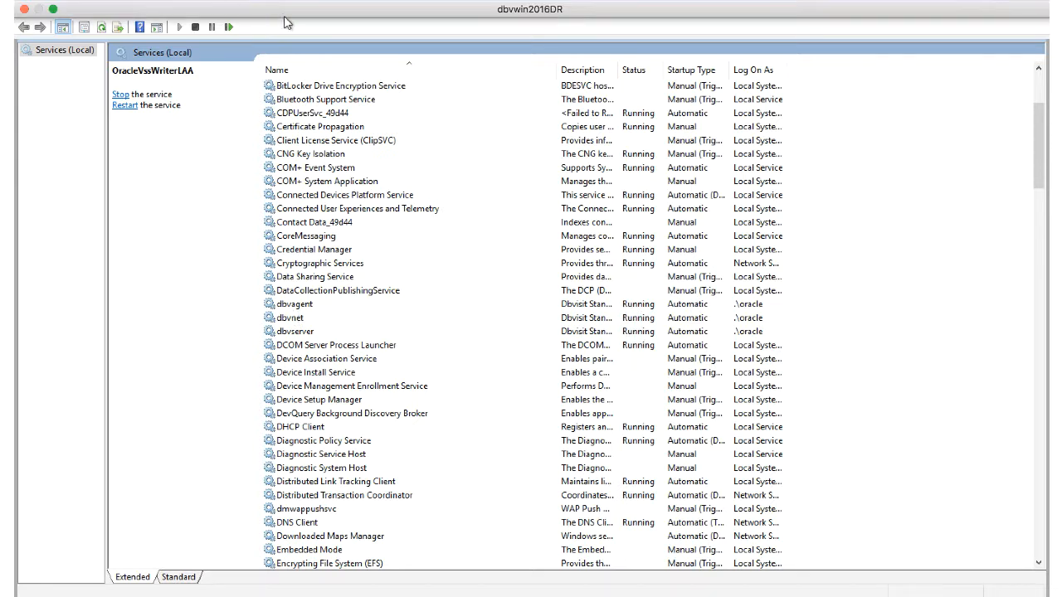
left_click(53, 10)
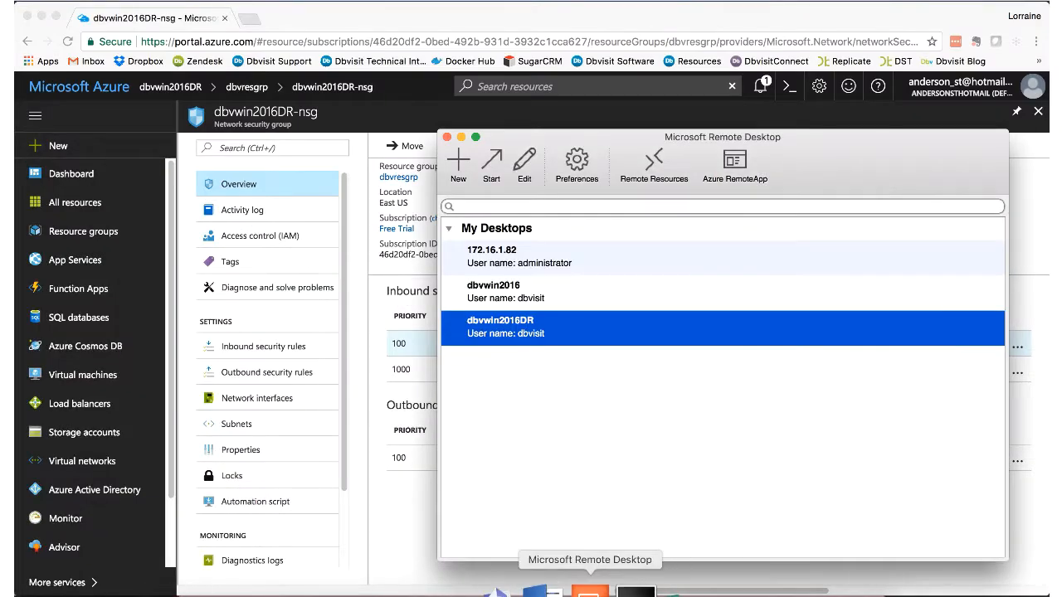
Step: Send Ctrl-Alt-Del to the dbvwin202 VirtualBox VM and sign in with the account password
left_click(465, 591)
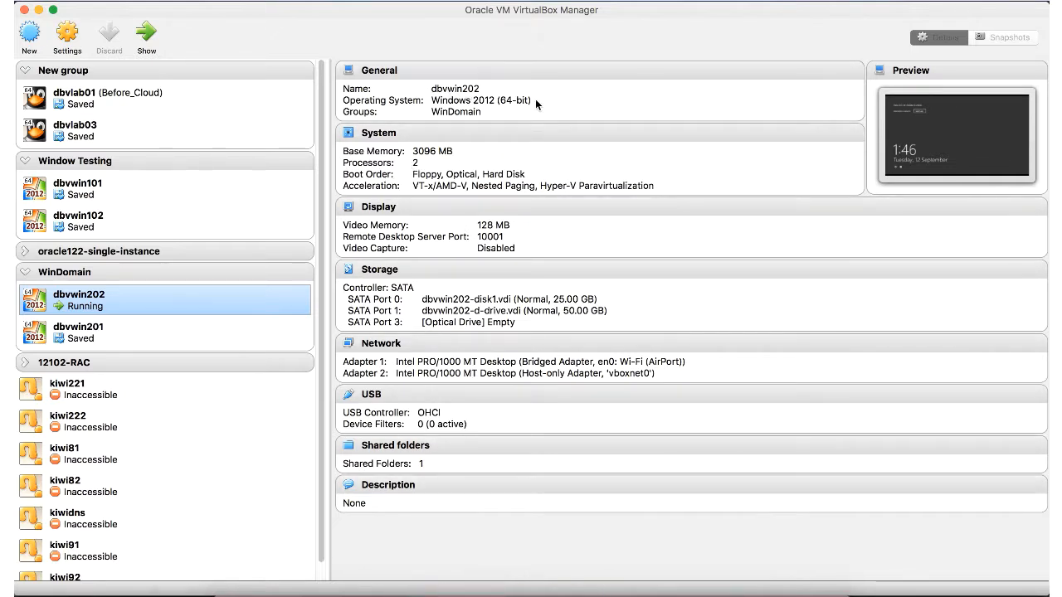
left_click(612, 590)
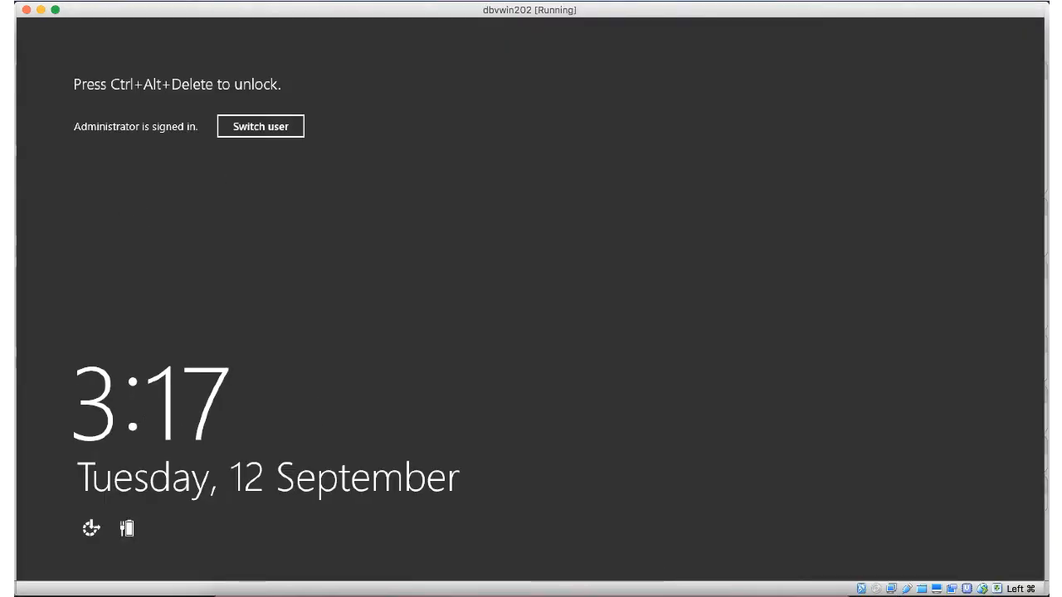
left_click(229, 1)
mouse_move(258, 10)
left_click(369, 38)
type("•")
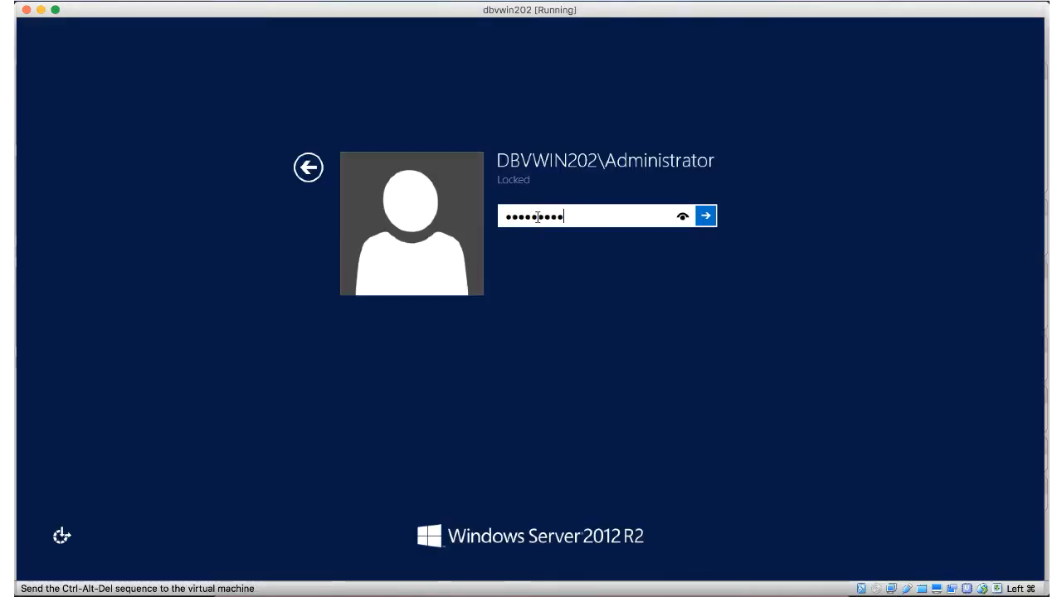
key("Return")
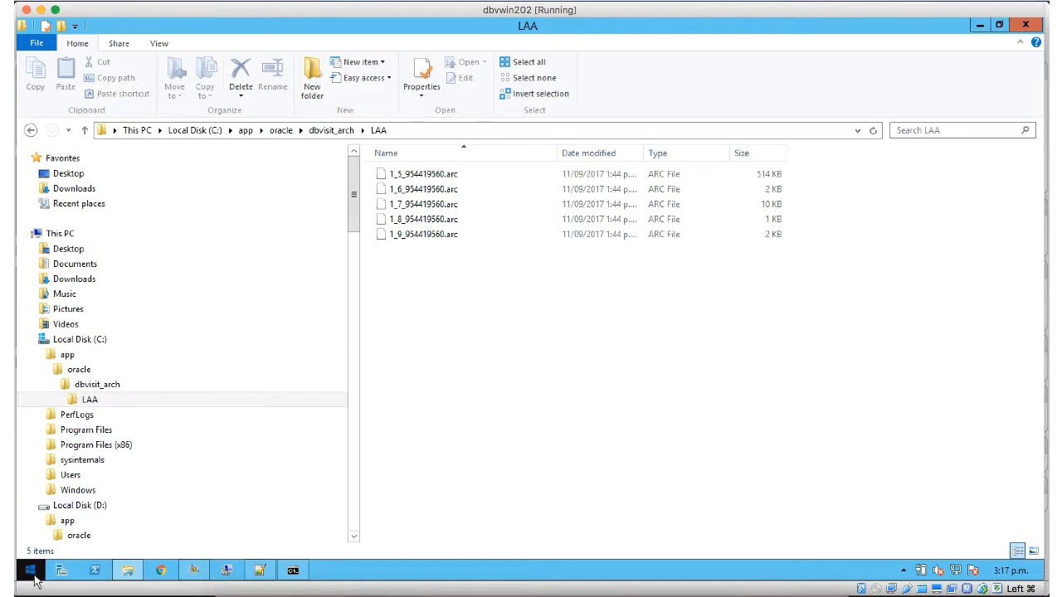
Step: Launch Windows Firewall with Advanced Security from Administrative Tools on dbvwin202
left_click(193, 570)
left_click(30, 572)
right_click(31, 574)
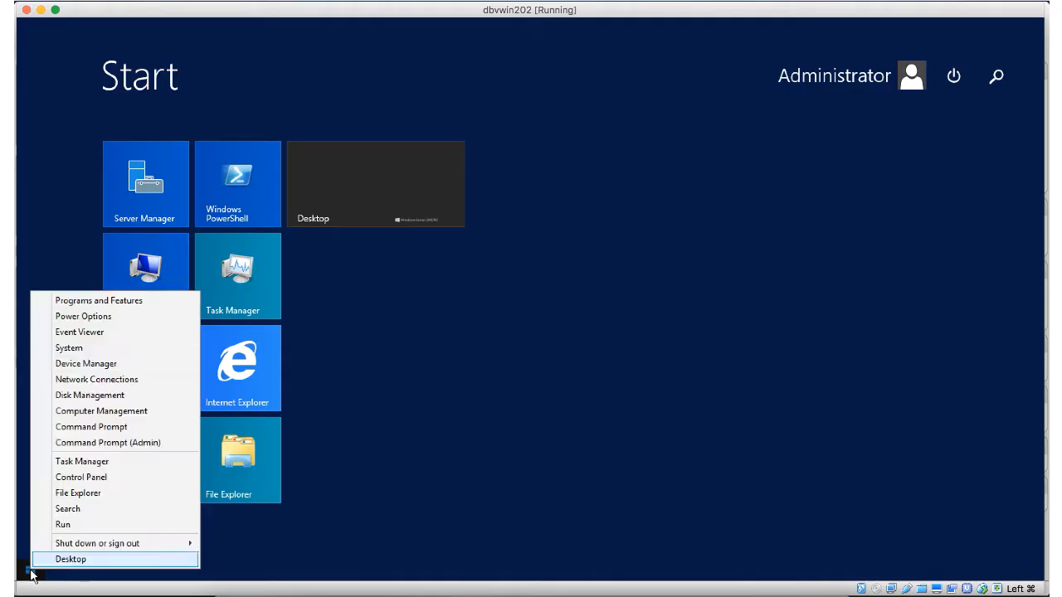
left_click(34, 552)
left_click(113, 538)
left_click(113, 538)
left_click(133, 479)
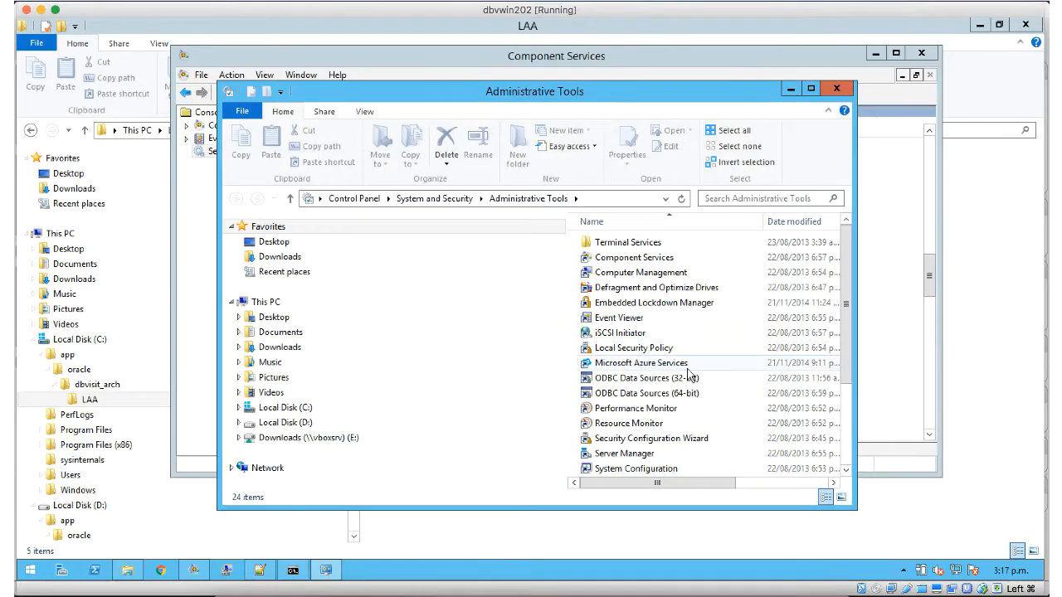
scroll(689, 375, "down", 3)
double_click(611, 392)
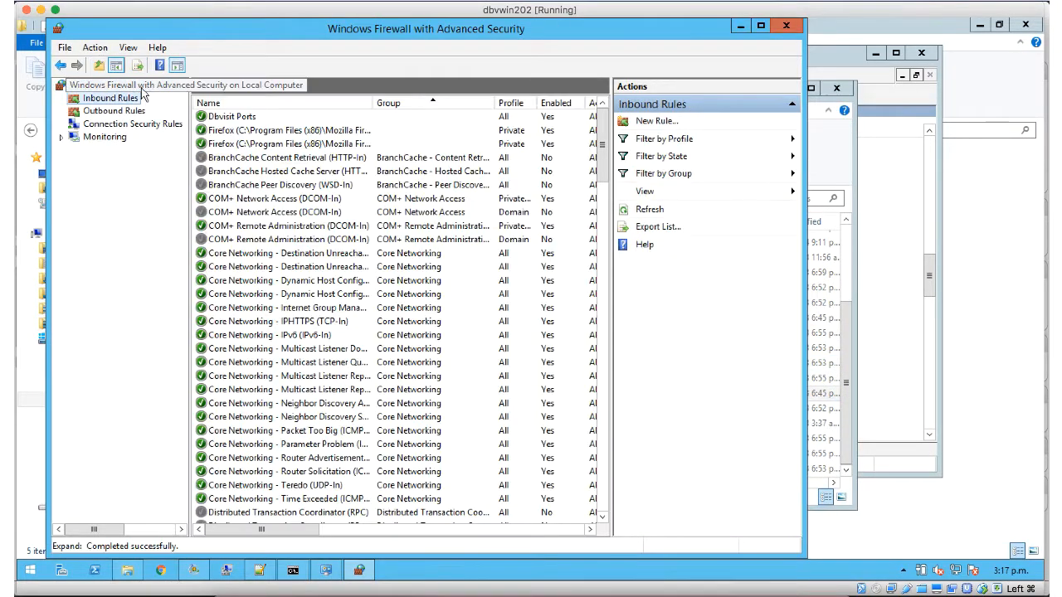
Step: Check the Dbvisit Ports inbound rule and the outbound rules, then close the console
double_click(220, 120)
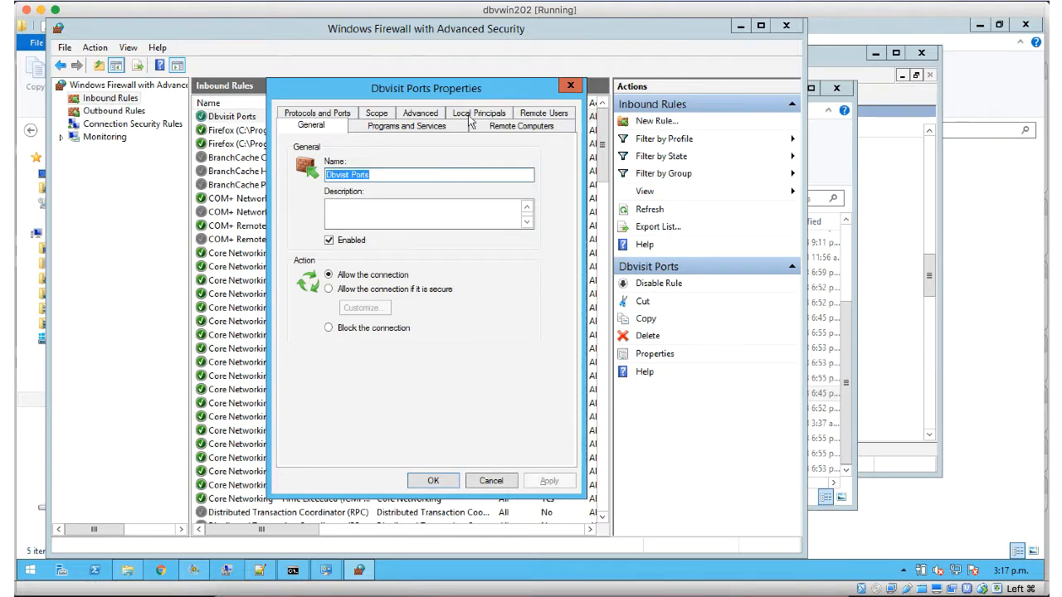
left_click(571, 86)
left_click(113, 111)
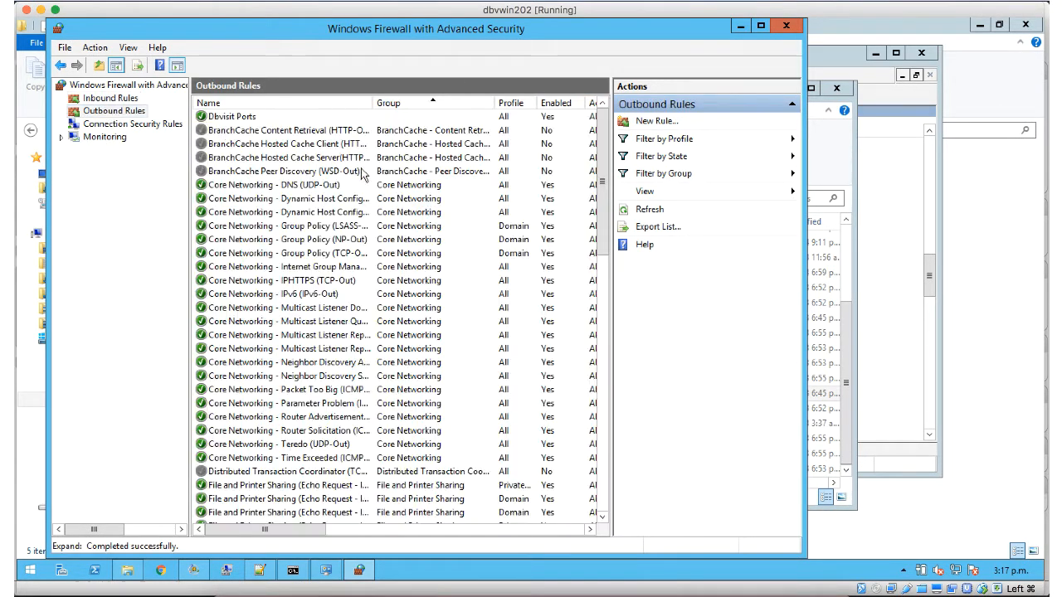
left_click(785, 26)
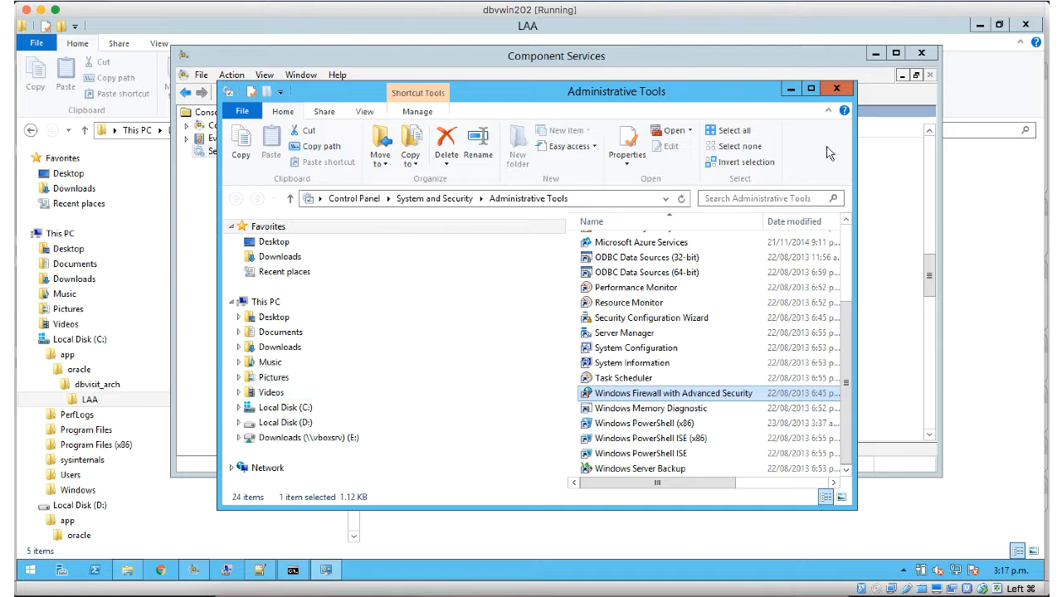
right_click(36, 578)
left_click(368, 538)
left_click_drag(354, 204, 369, 531)
right_click(27, 578)
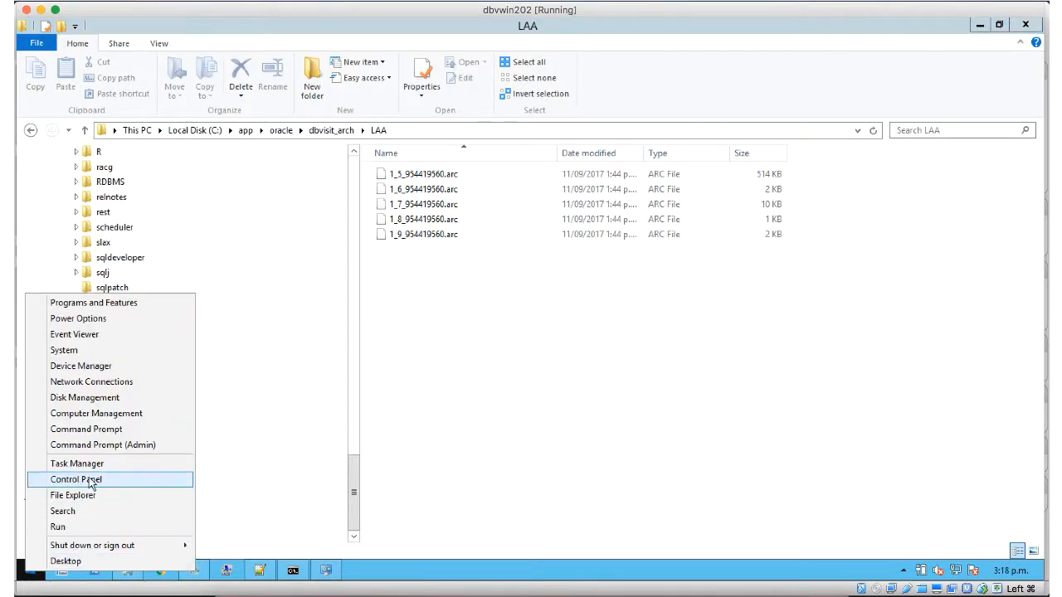
Step: Open the Ethernet adapter's advanced IPv4 TCP/IP settings to check its interface metric of 21
left_click(49, 482)
left_click(402, 255)
left_click(470, 179)
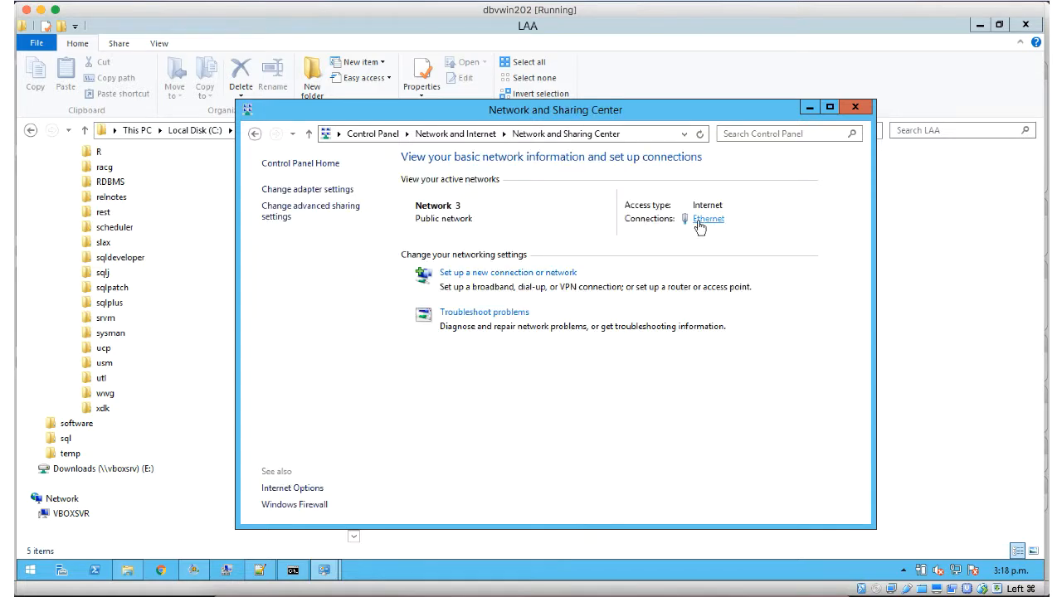
left_click(708, 219)
left_click(446, 410)
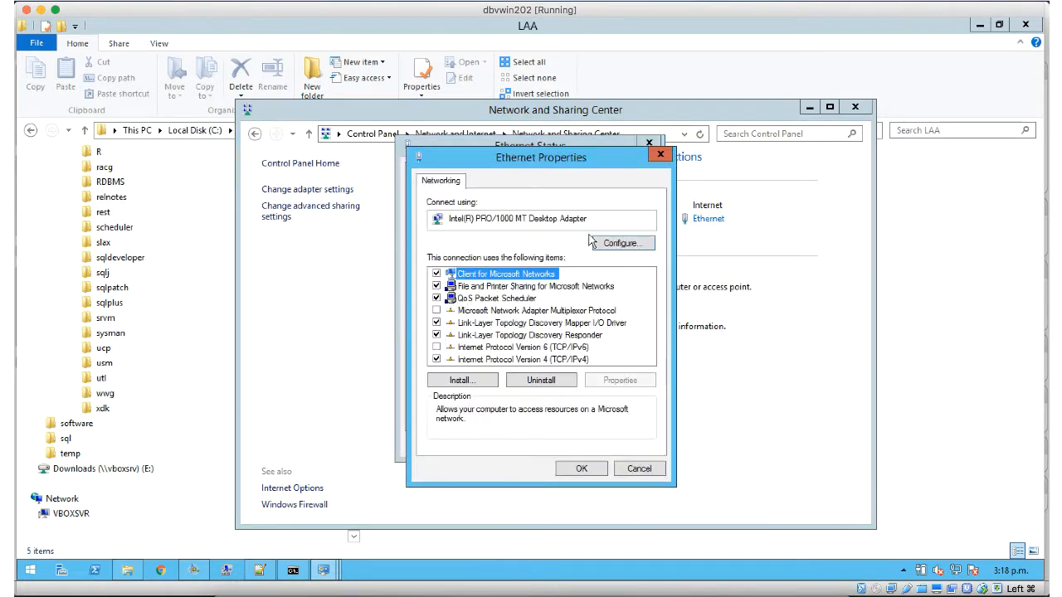
left_click(482, 359)
left_click(604, 381)
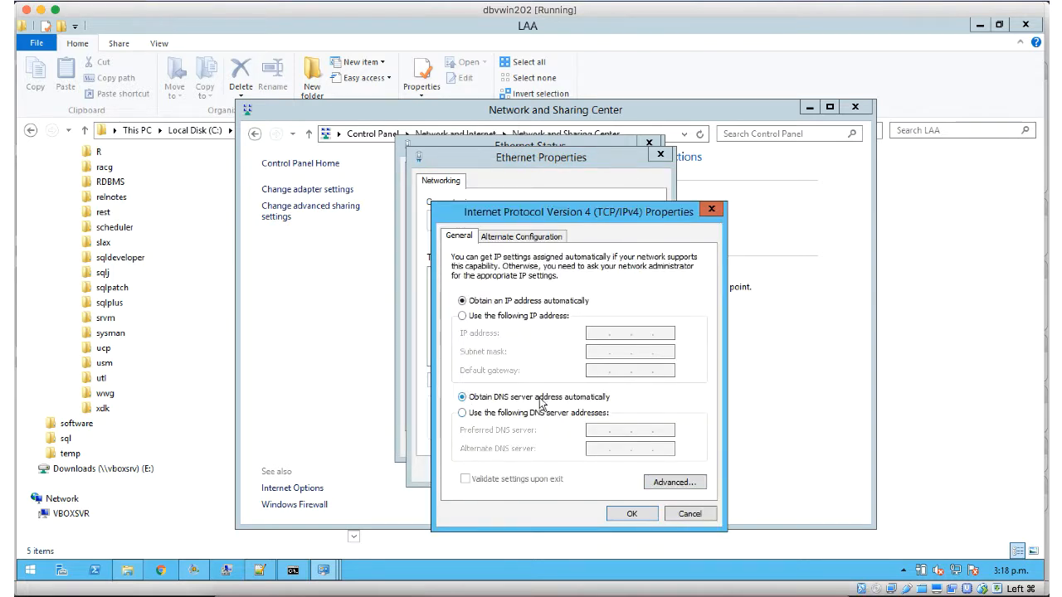
left_click(656, 483)
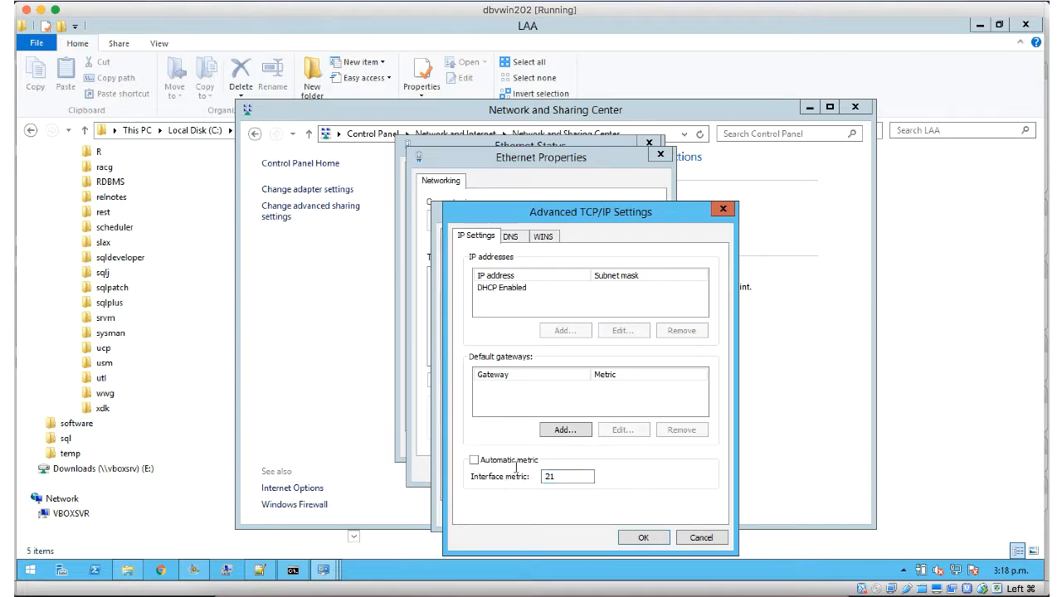
Step: Close the Ethernet adapter dialogs and open Administrative Tools from the Start screen
left_click(643, 537)
left_click(632, 511)
left_click(583, 466)
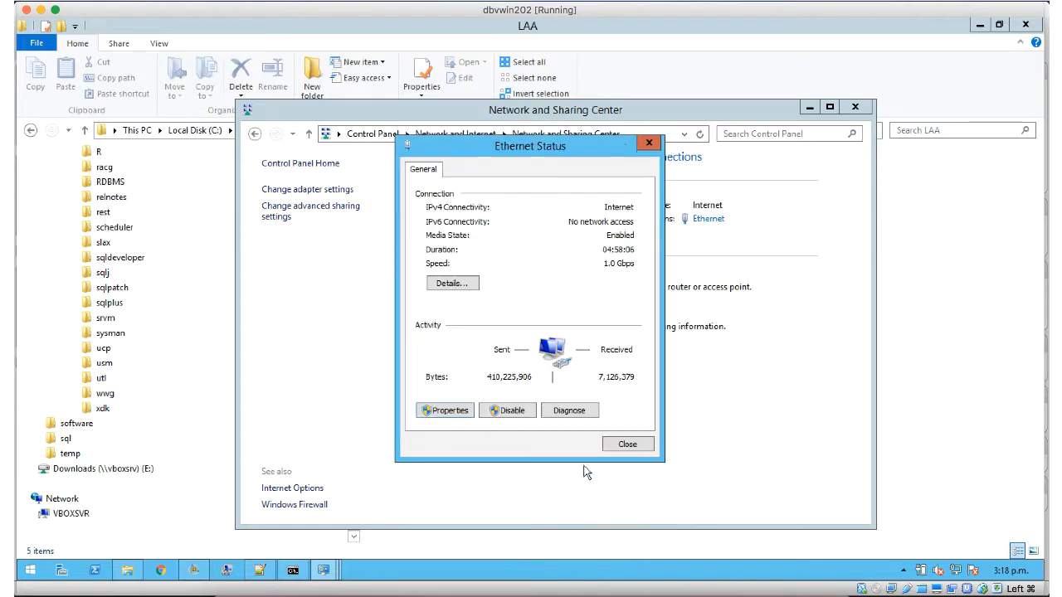
left_click(648, 145)
left_click(28, 570)
left_click(138, 456)
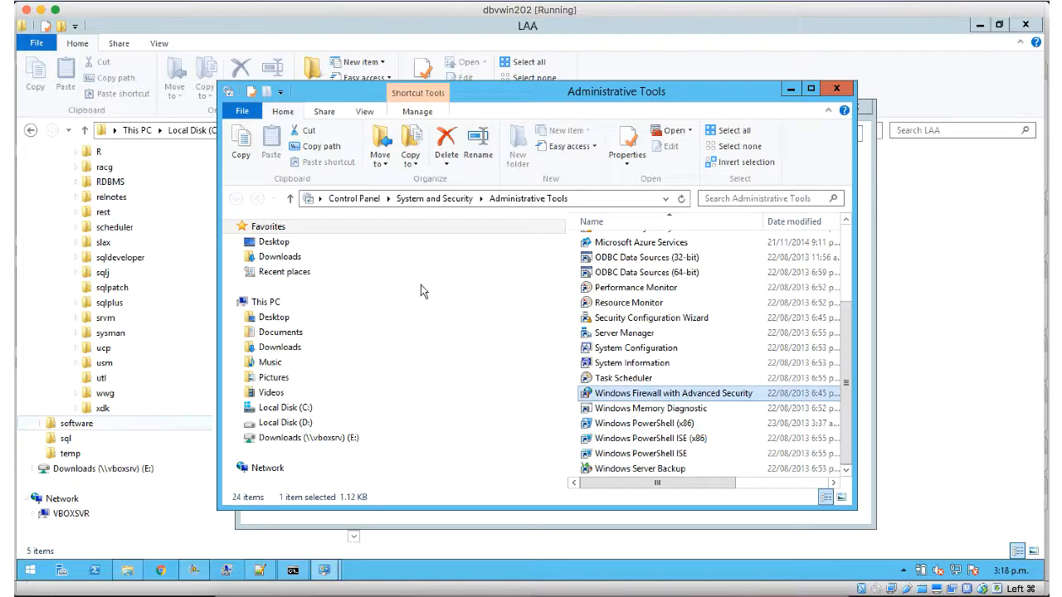
scroll(634, 348, "up", 3)
left_click(633, 347)
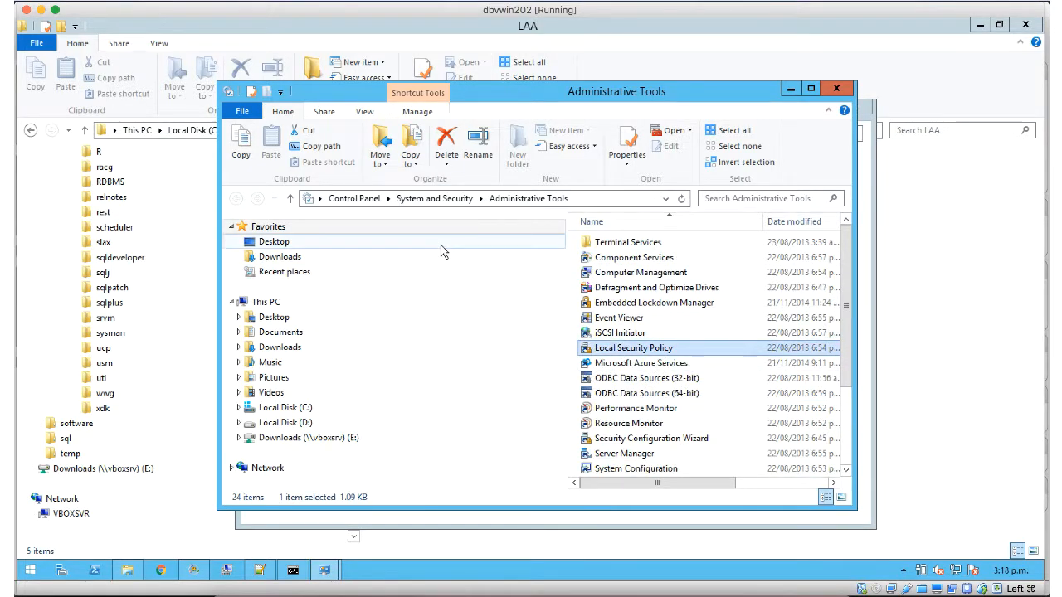
double_click(628, 352)
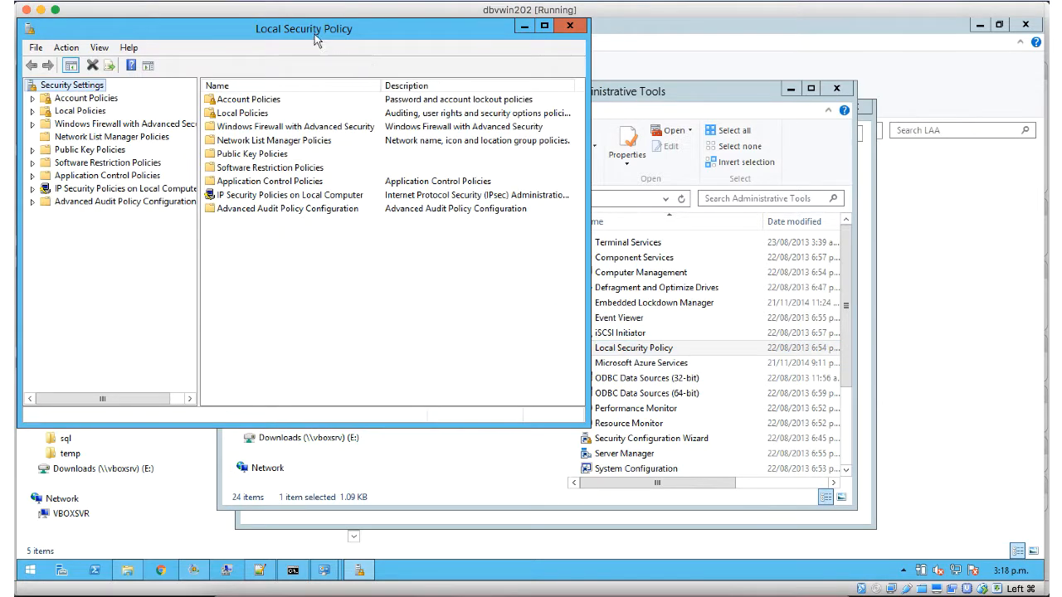
left_click(210, 168)
left_click(261, 194)
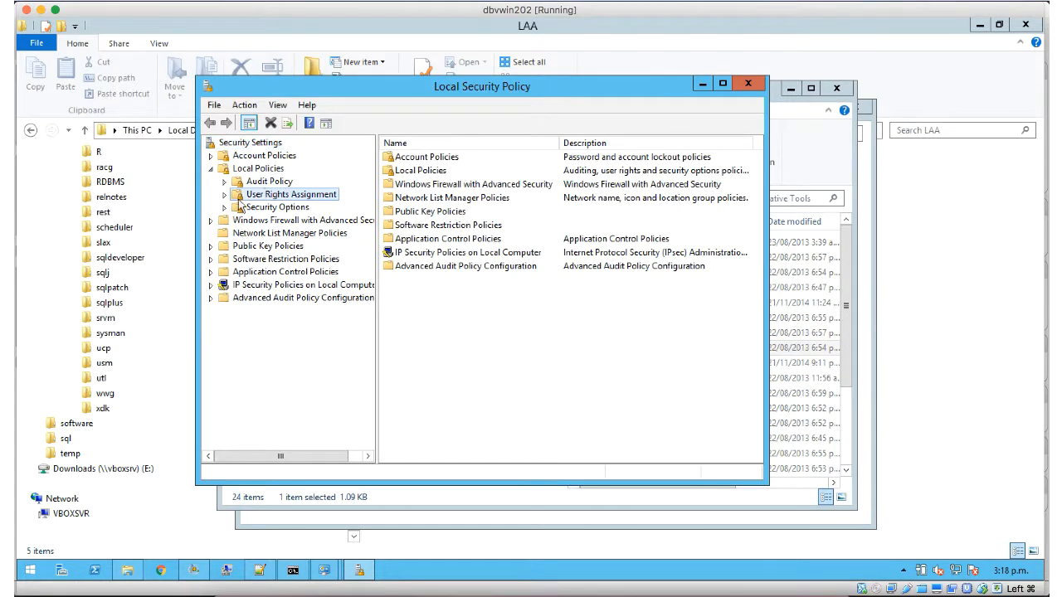
left_click(435, 393)
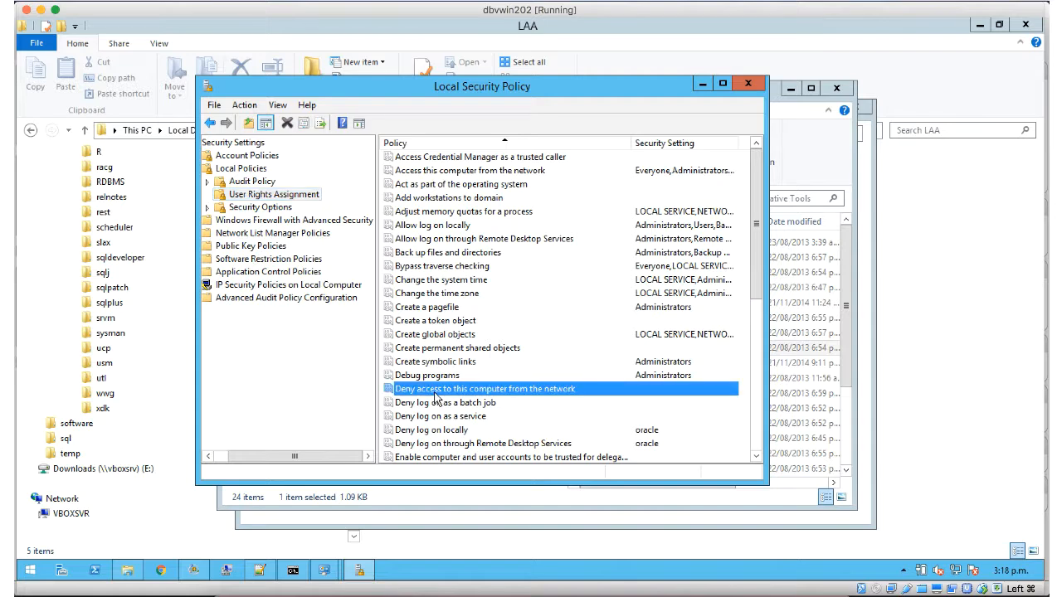
scroll(435, 392, "down", 3)
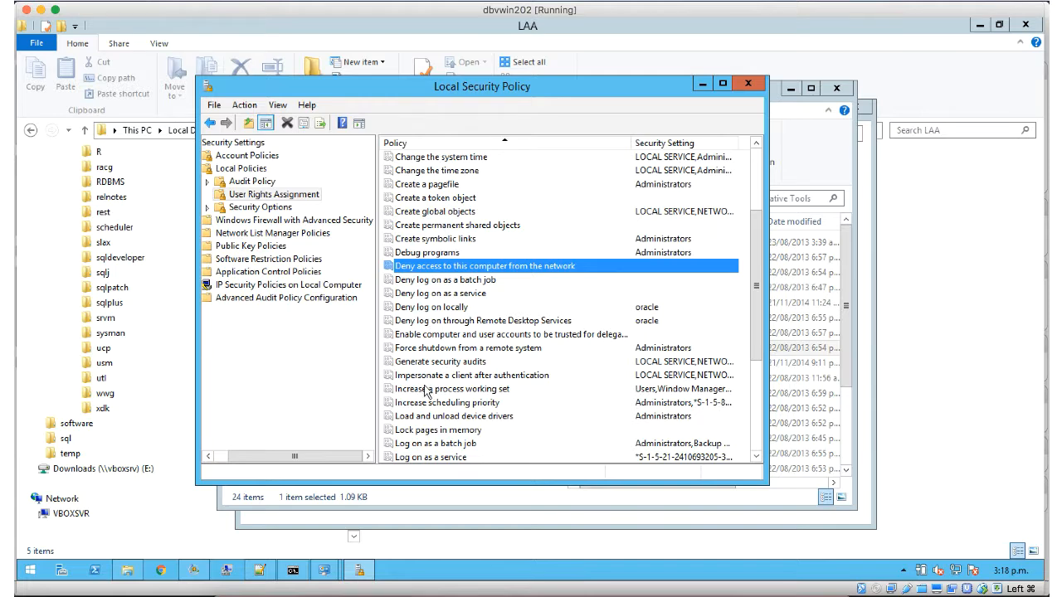
scroll(431, 386, "down", 2)
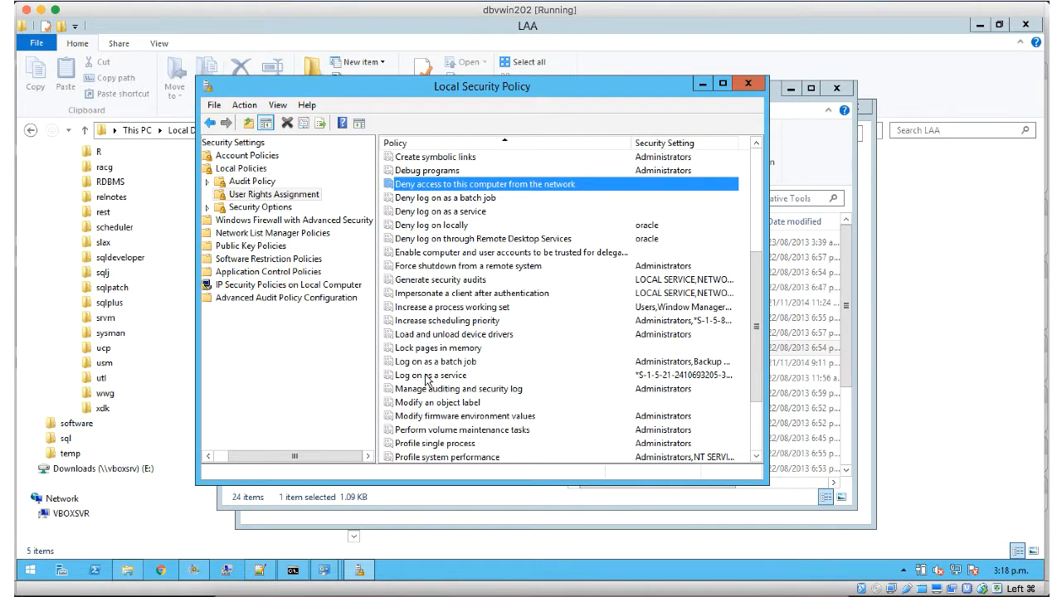
double_click(427, 376)
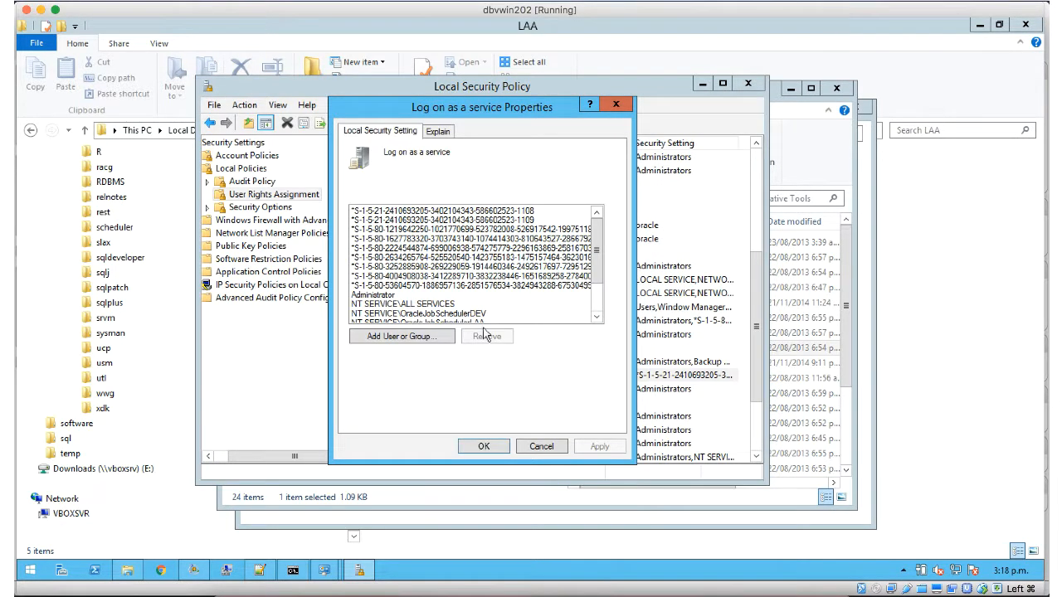
left_click_drag(598, 250, 598, 277)
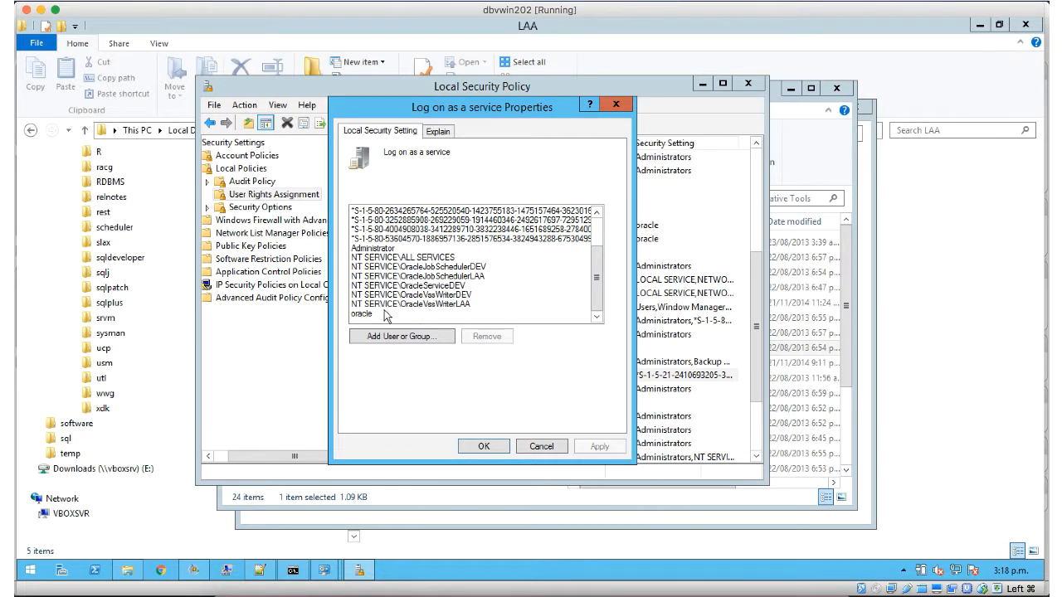
left_click(358, 316)
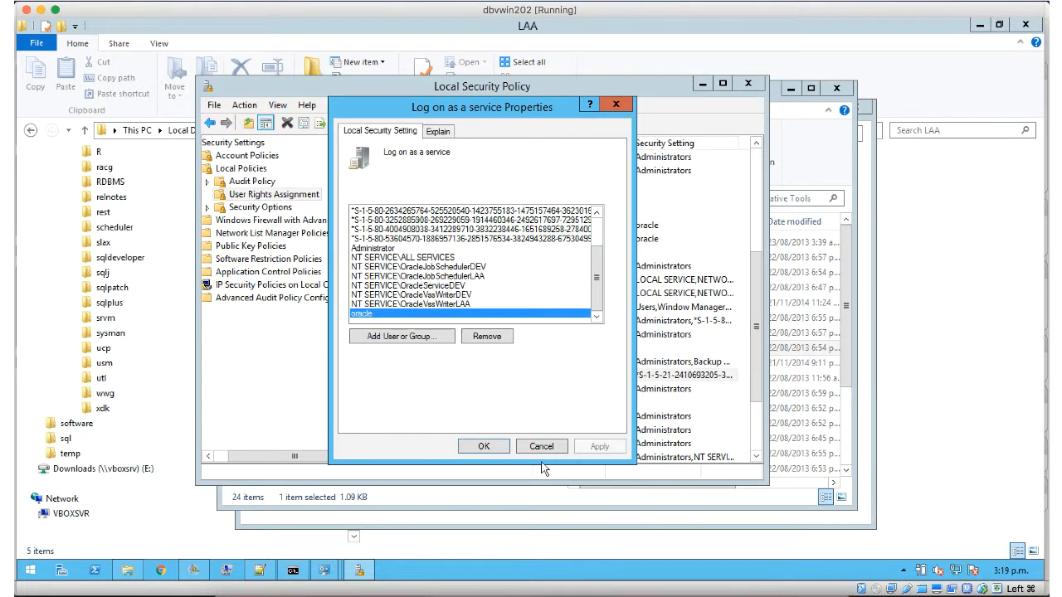
left_click(493, 448)
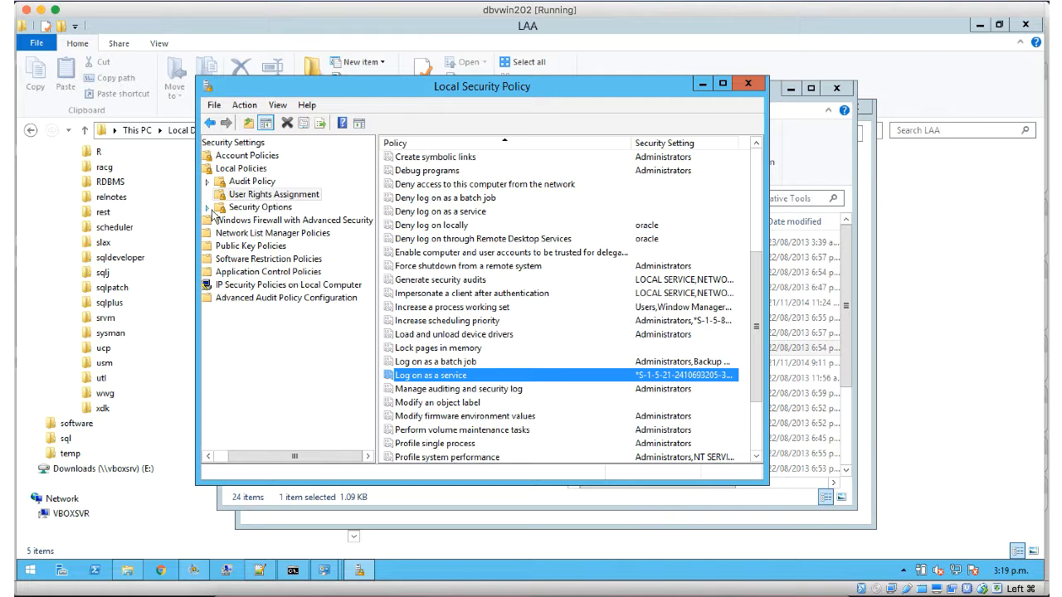
left_click(748, 83)
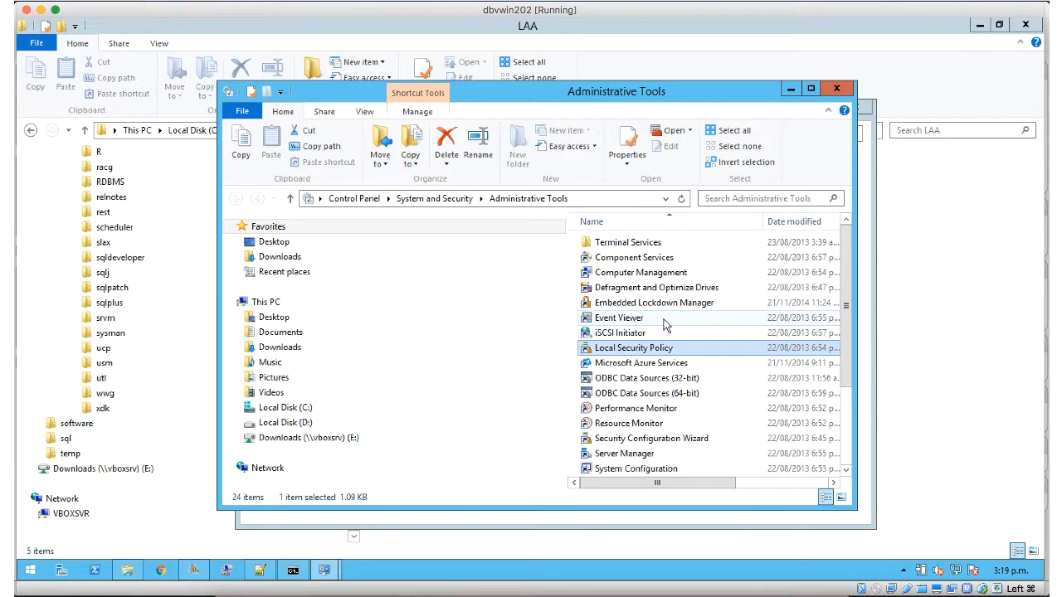
Step: Launch Computer Management and list the groups under Local Users and Groups
left_click(641, 272)
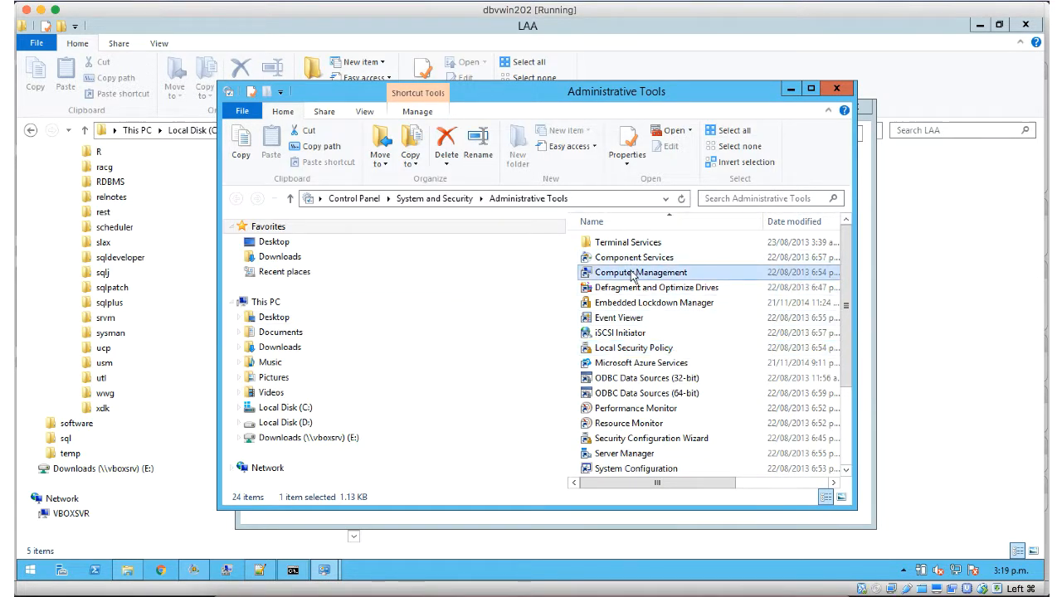
double_click(634, 273)
left_click(56, 162)
left_click(101, 174)
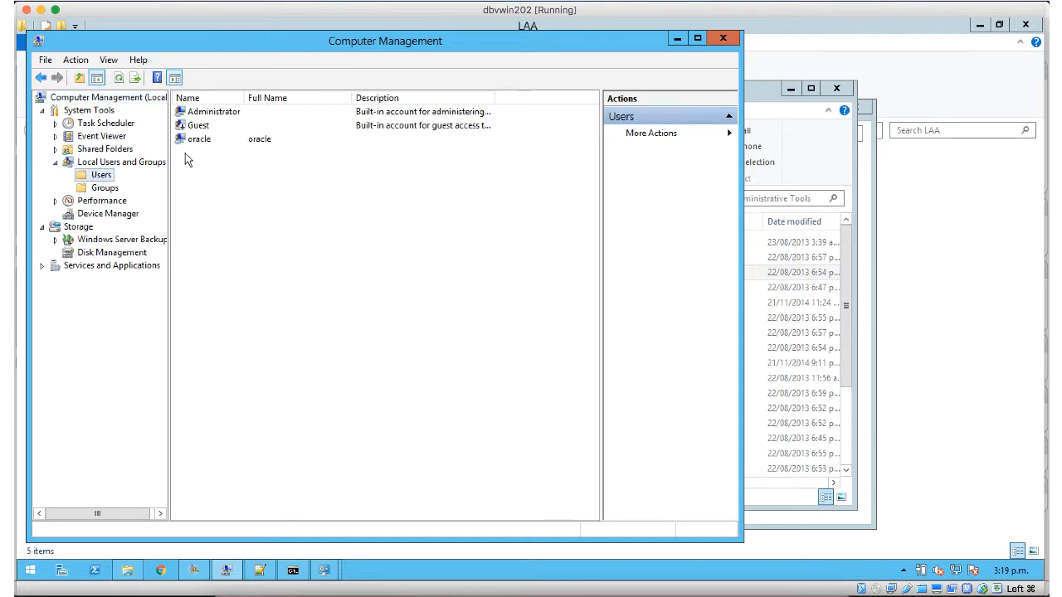
left_click(104, 189)
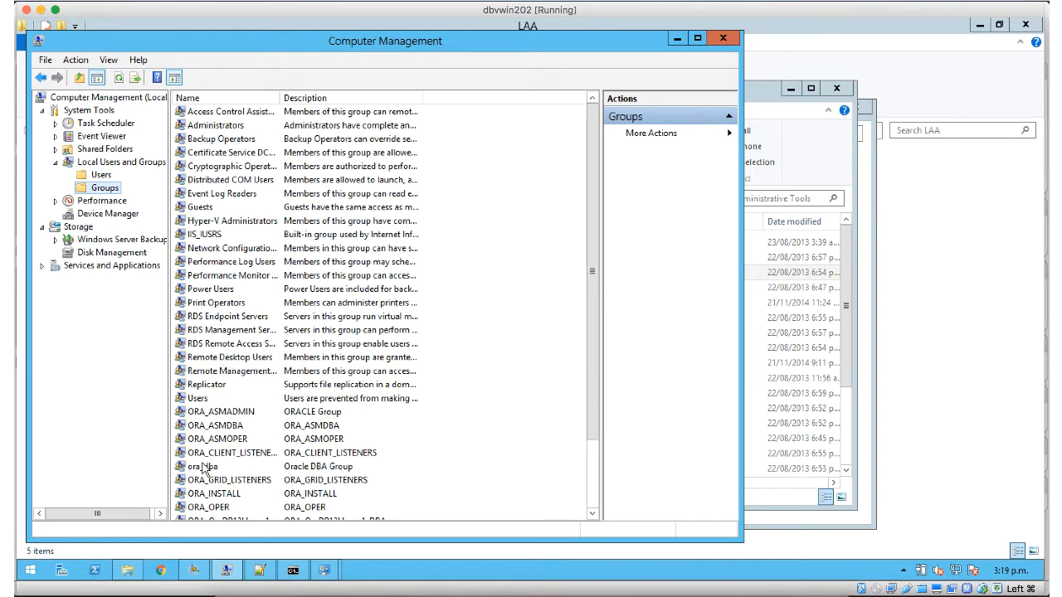
Step: Confirm oracle belongs to ora_dba and Administrators, then close Computer Management and Administrative Tools
double_click(262, 466)
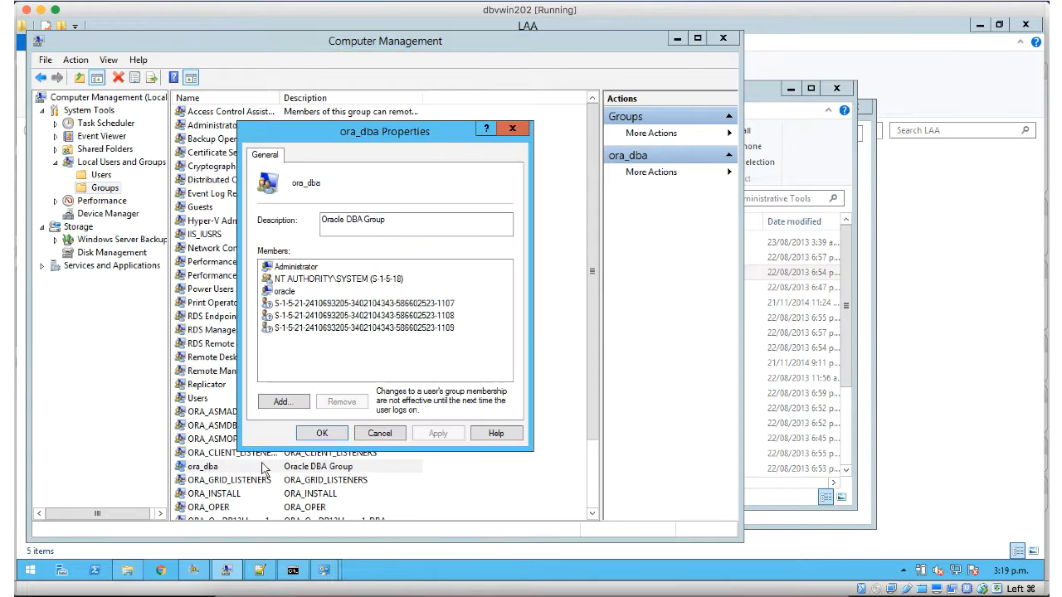
left_click(334, 433)
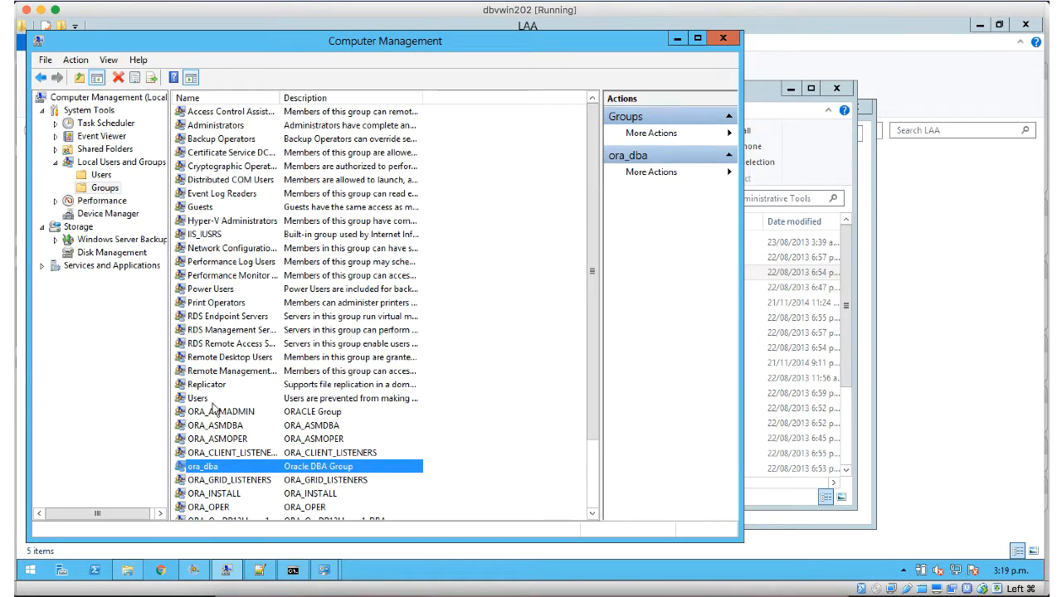
double_click(208, 126)
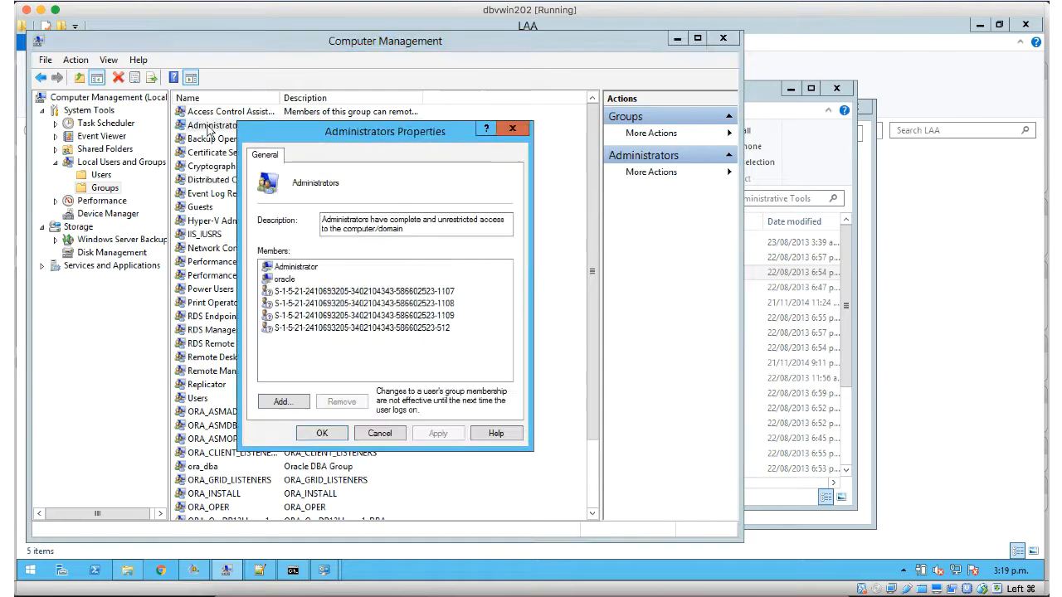
left_click(318, 434)
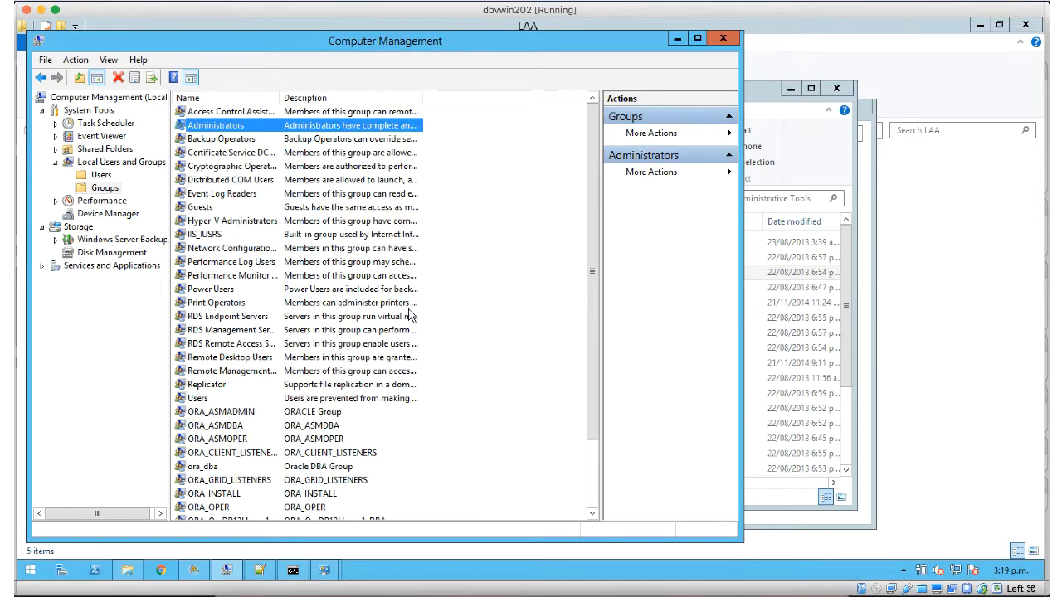
left_click_drag(110, 37, 306, 48)
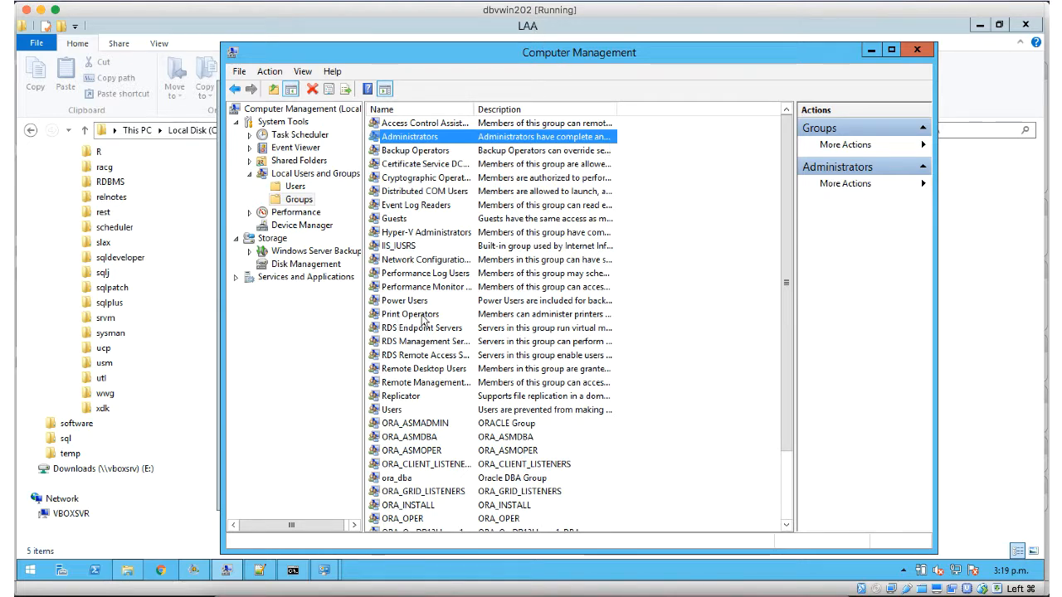
left_click(919, 51)
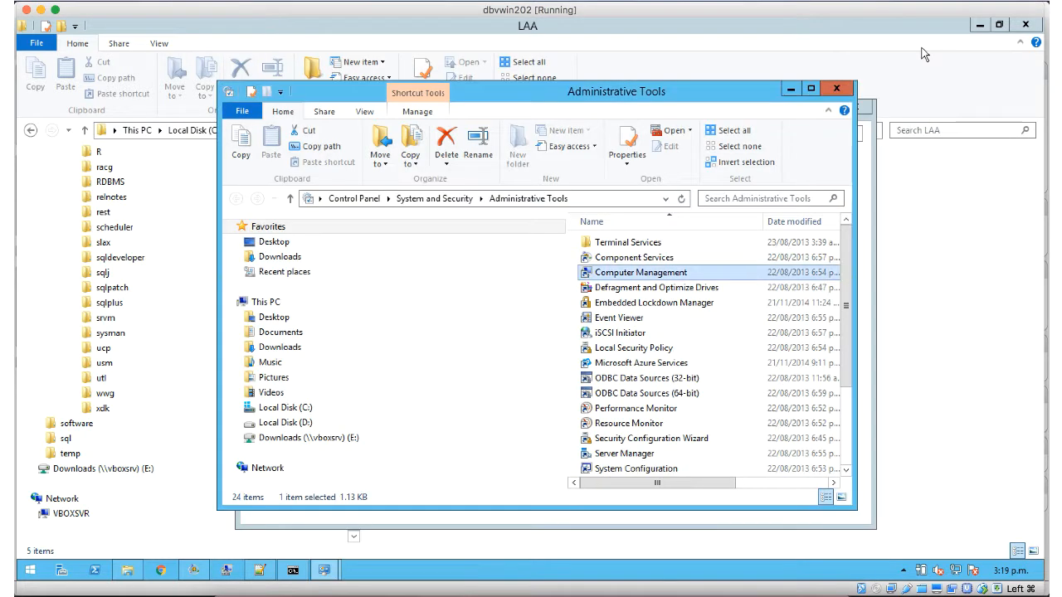
left_click(837, 89)
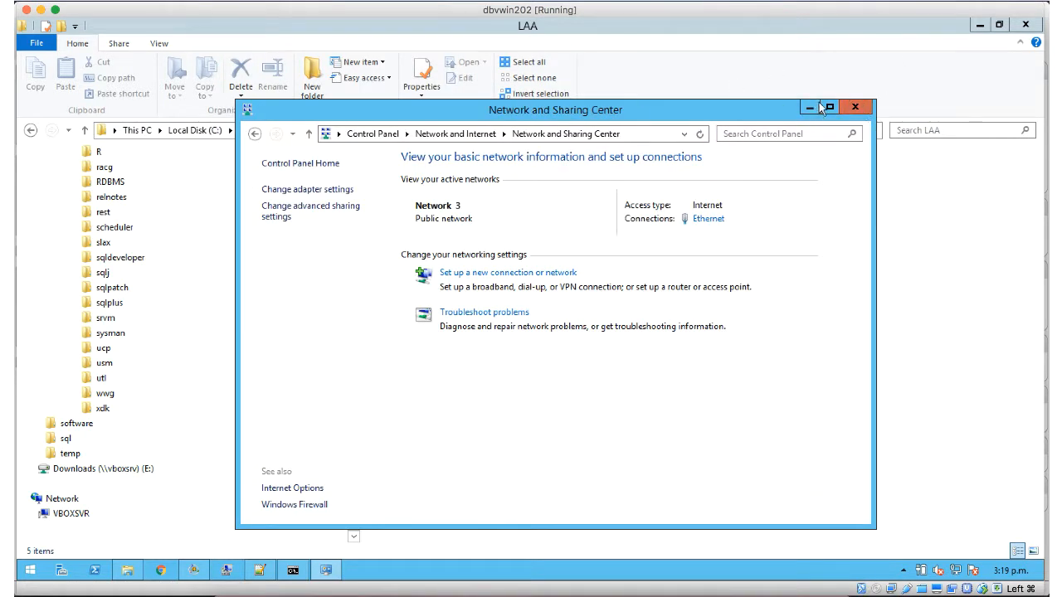
Step: Close Network and Sharing Center and highlight the 40.114.13.62 dbvwin2016DR line in the hosts file
left_click(855, 108)
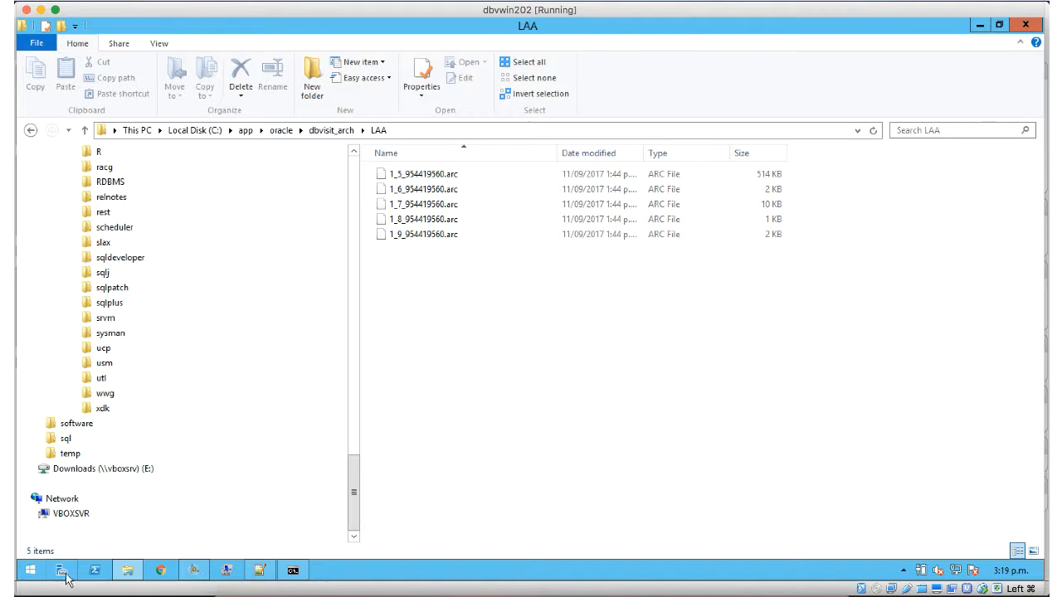
left_click(259, 570)
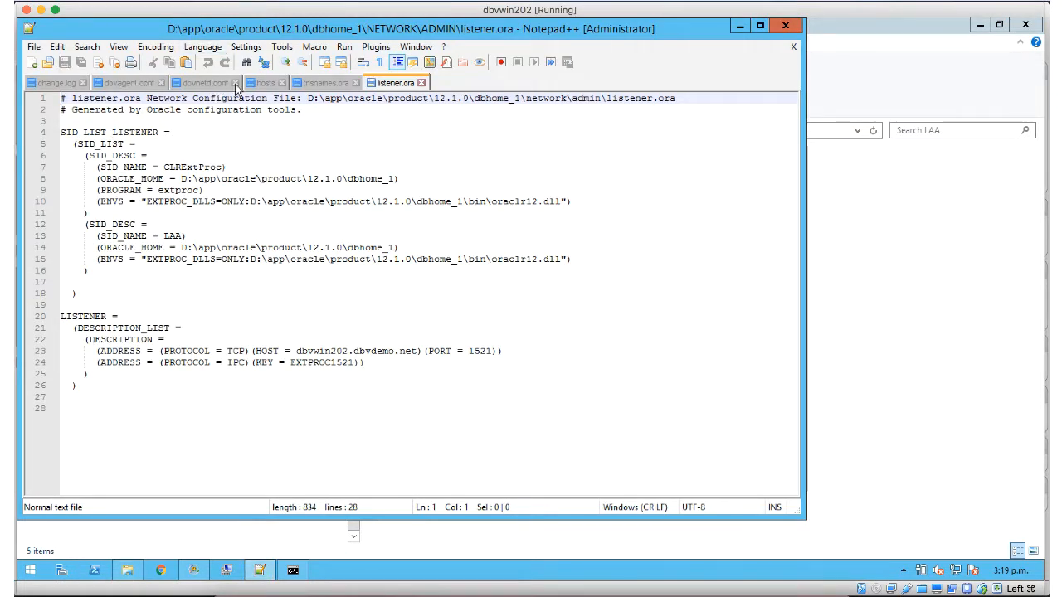
left_click(266, 85)
key("ctrl+End")
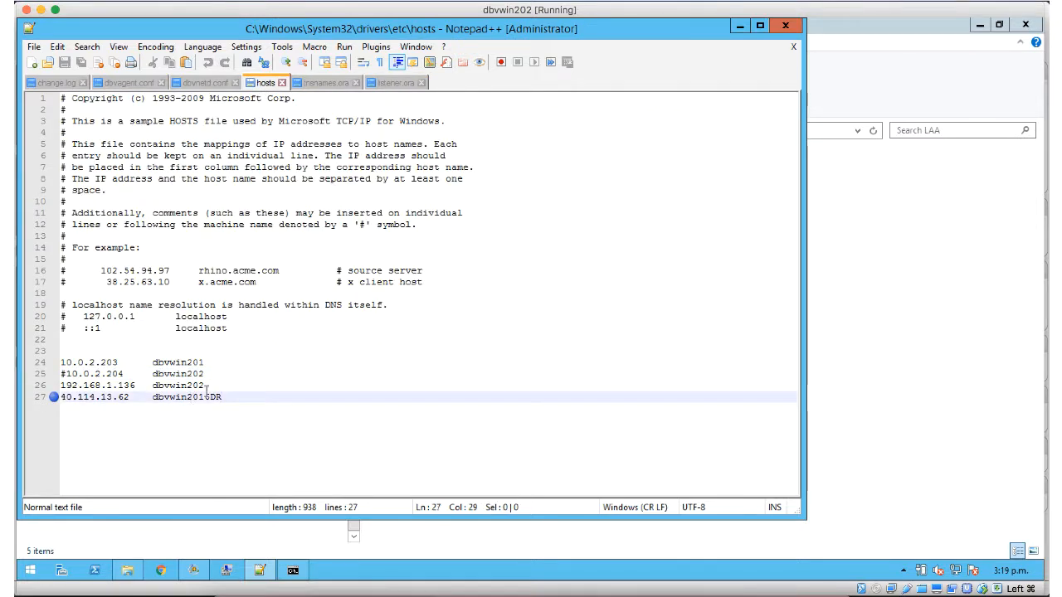
left_click_drag(223, 398, 65, 400)
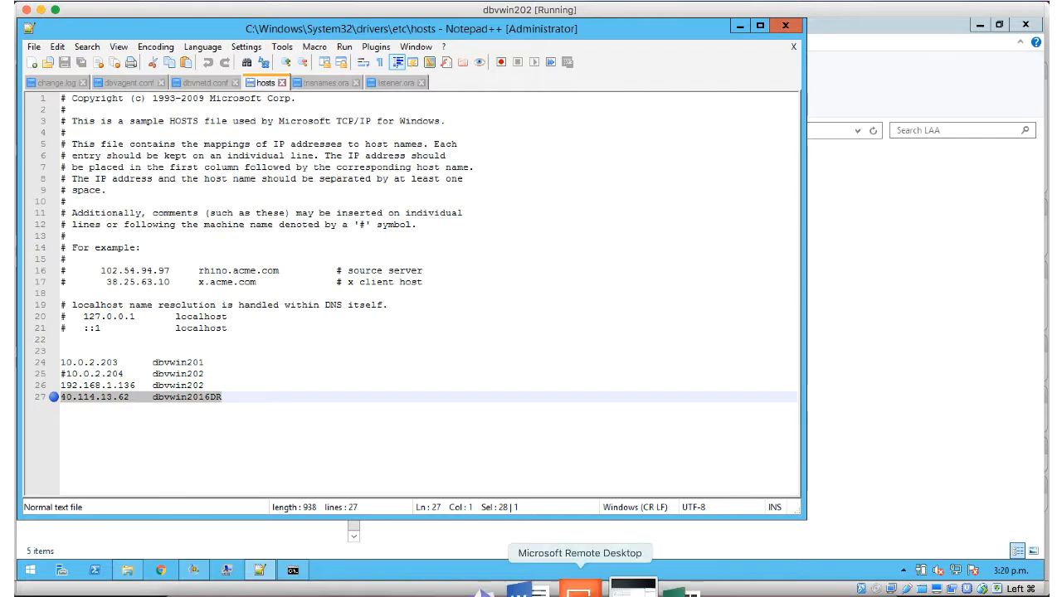
Step: Connect to dbvwin2016, minimize it, and return to the dbvwin2016DR remote session
right_click(633, 589)
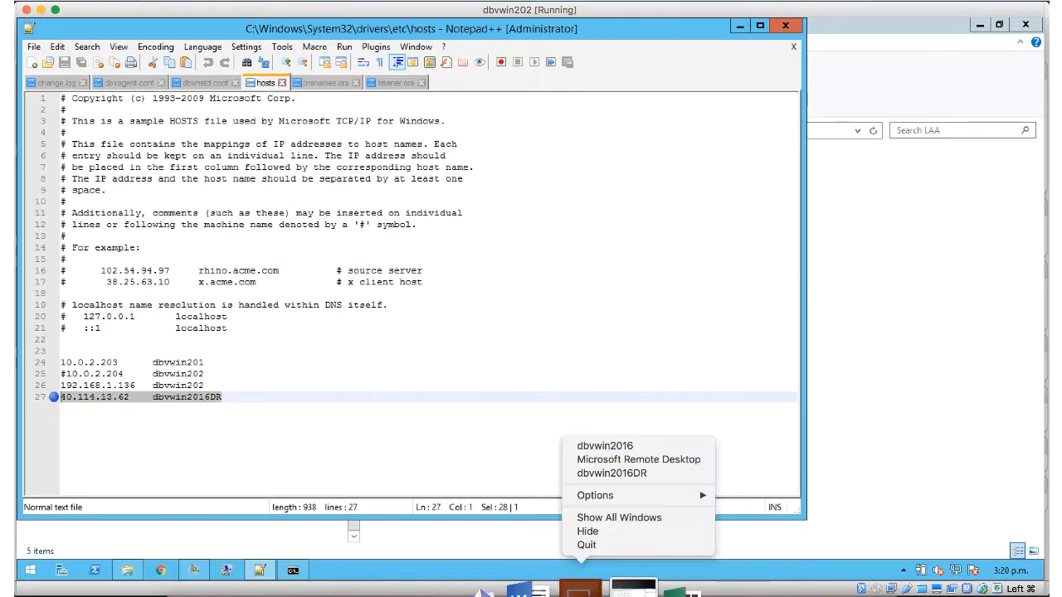
left_click(596, 474)
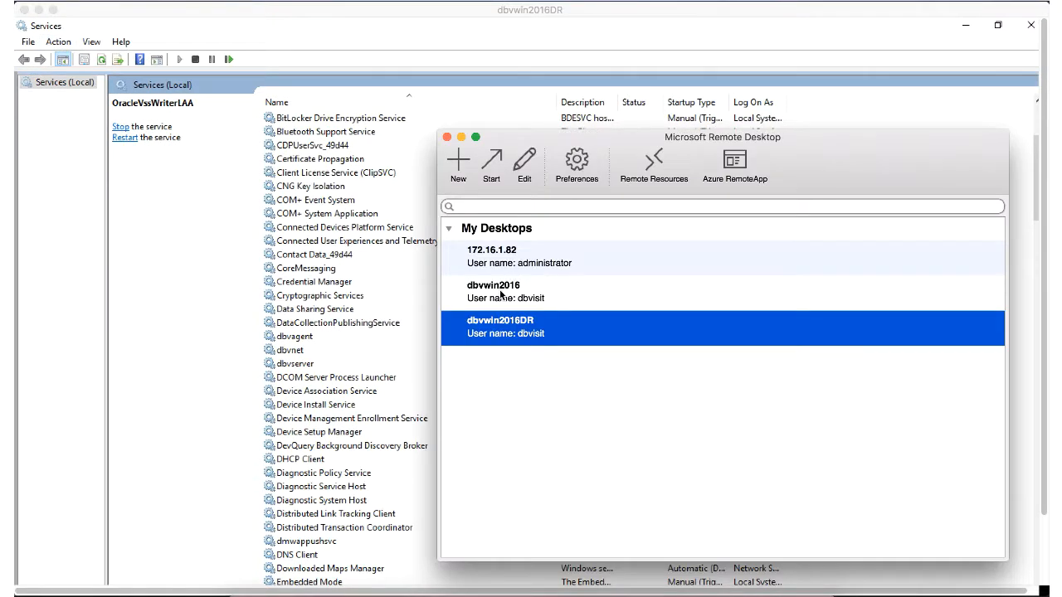
double_click(500, 291)
left_click(38, 10)
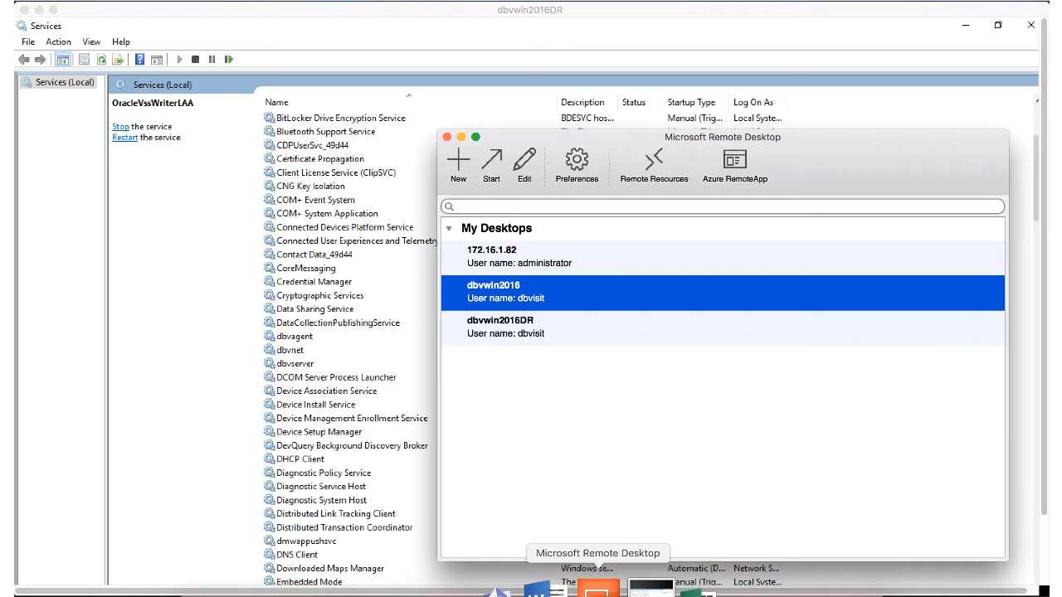
right_click(622, 586)
left_click(628, 472)
Step: Check the dbvwin202 entries on hosts lines 23–24 in Notepad++, then minimize it
left_click(964, 25)
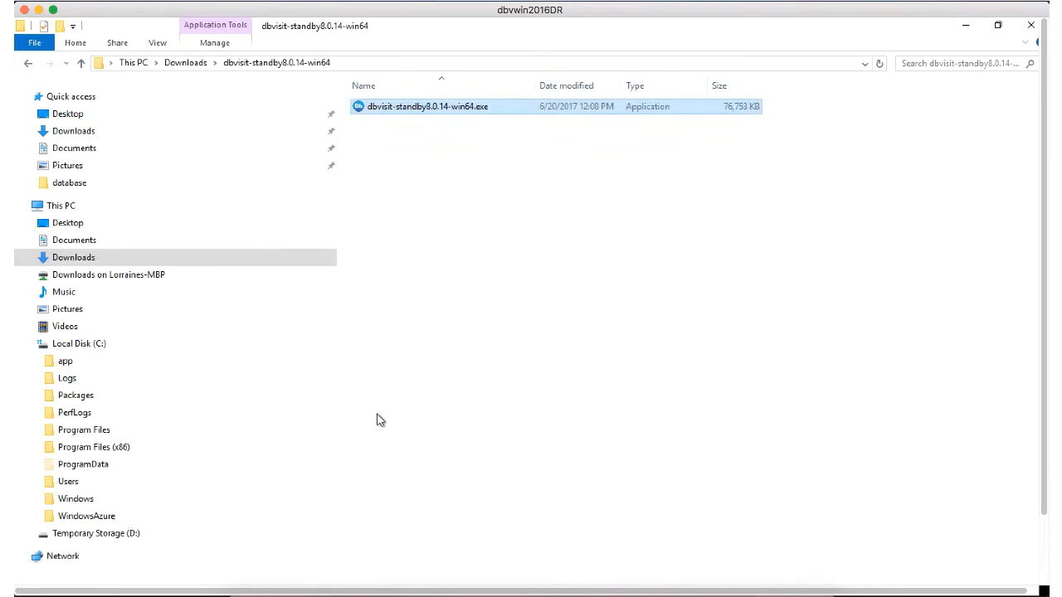
left_click(243, 571)
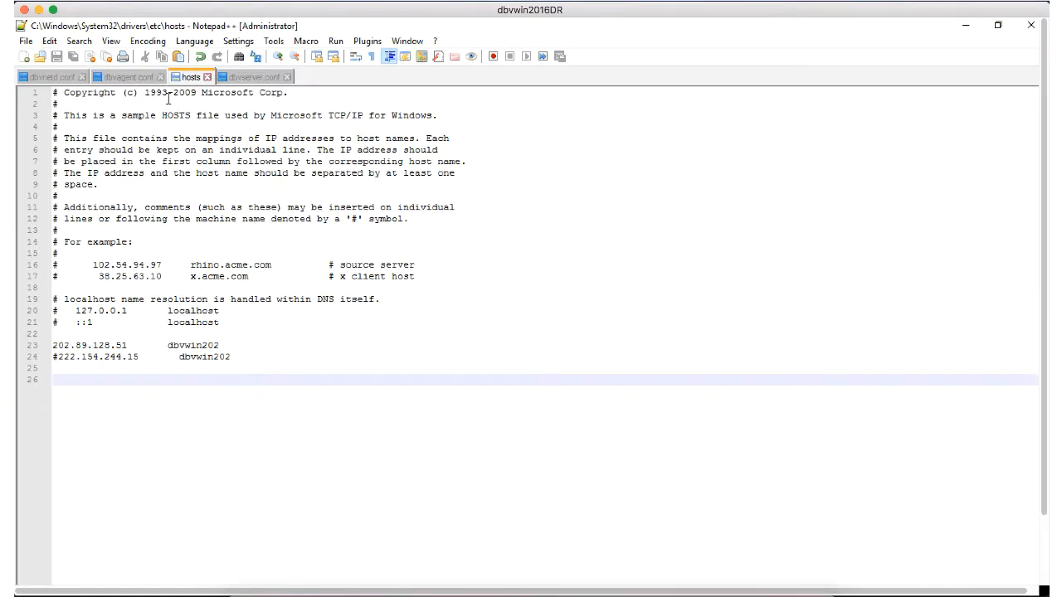
left_click_drag(232, 356, 39, 348)
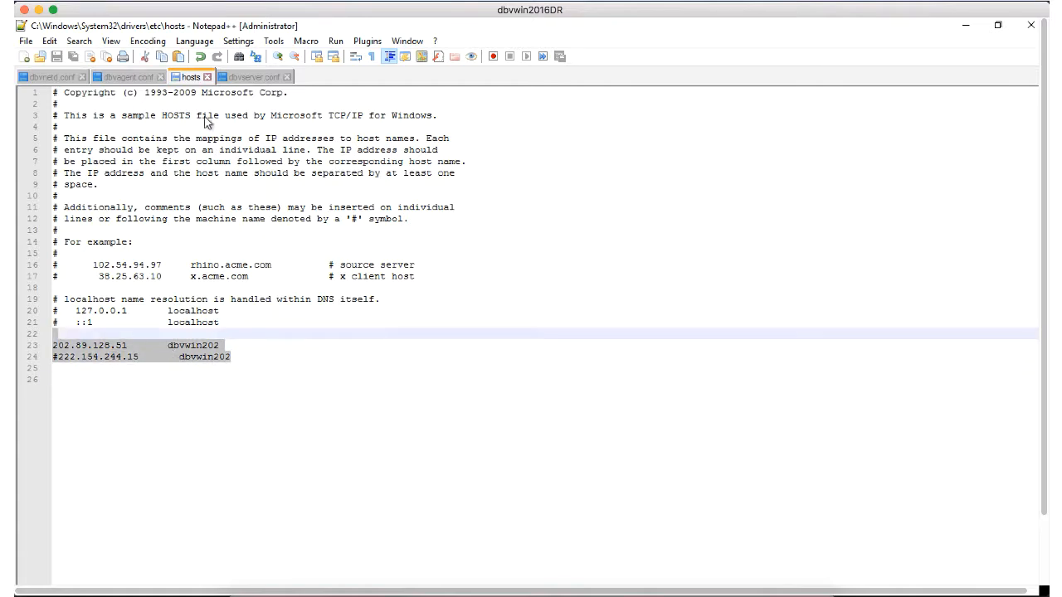
left_click(965, 28)
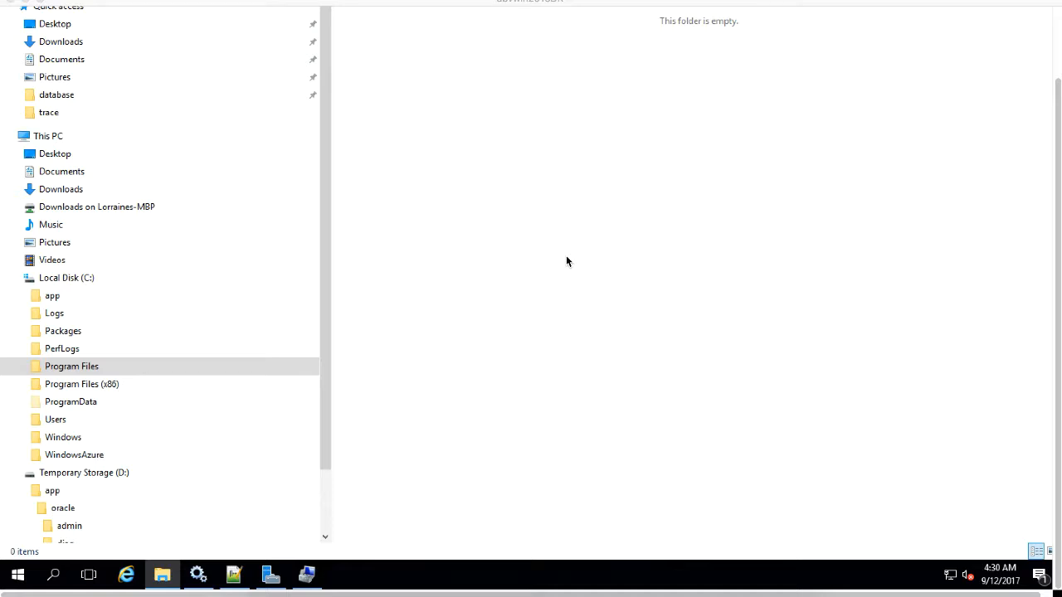
left_click(17, 576)
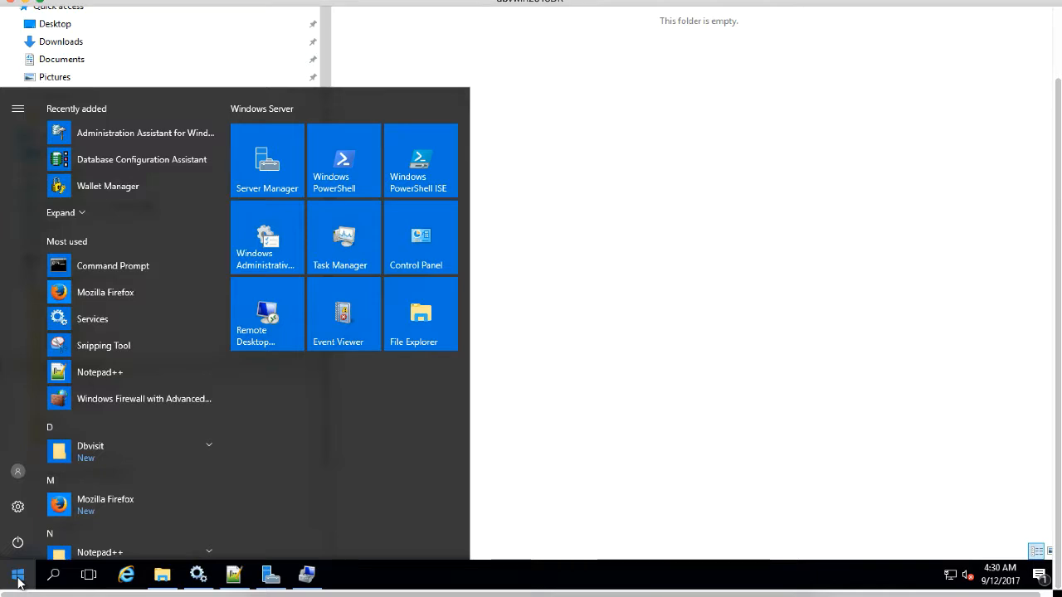
right_click(18, 574)
left_click(38, 582)
right_click(18, 573)
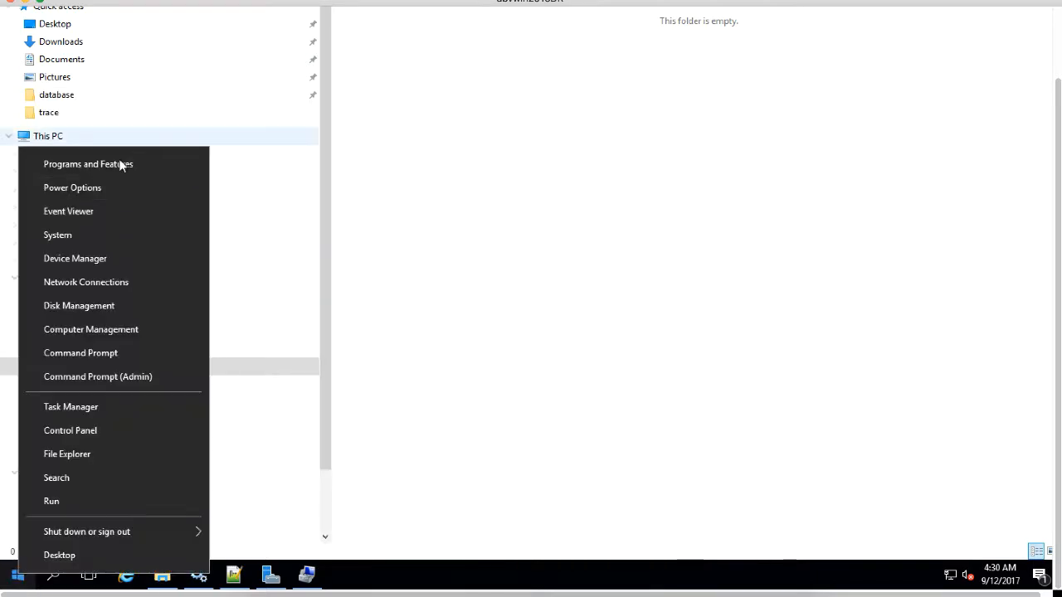
left_click(121, 164)
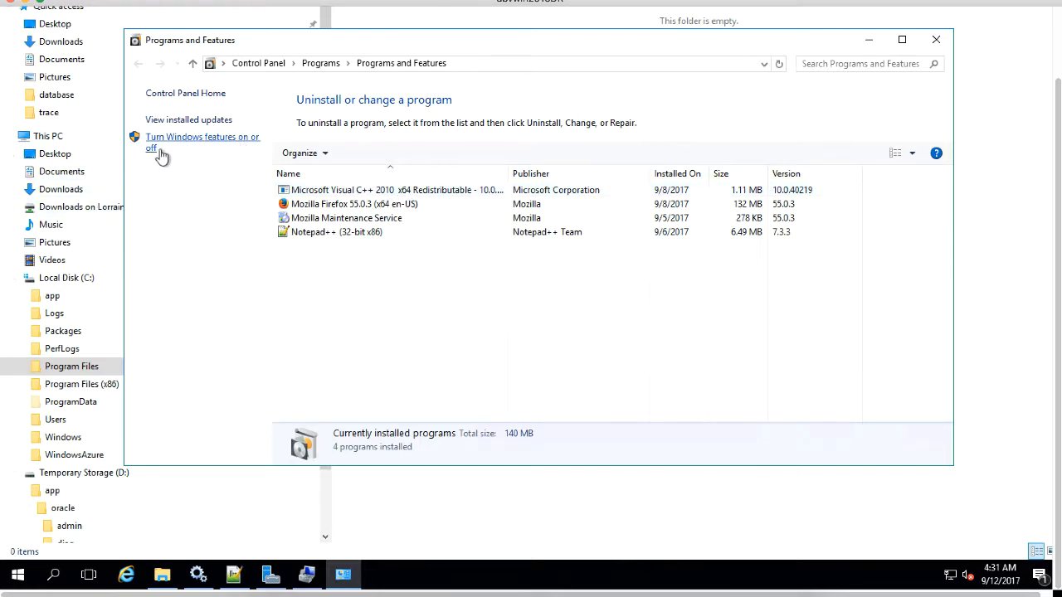
left_click(197, 143)
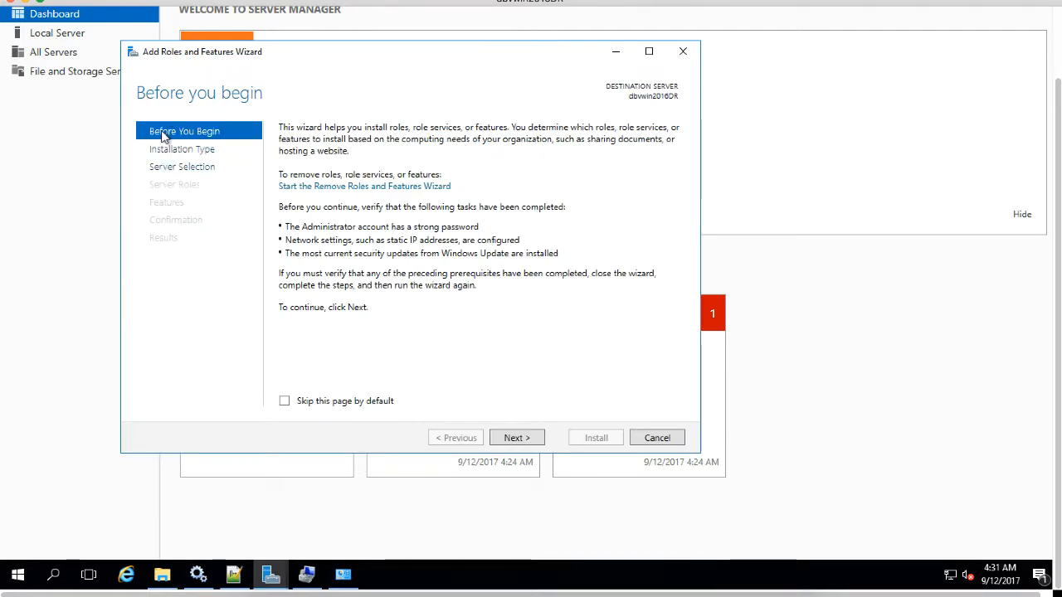
left_click(159, 167)
left_click(174, 207)
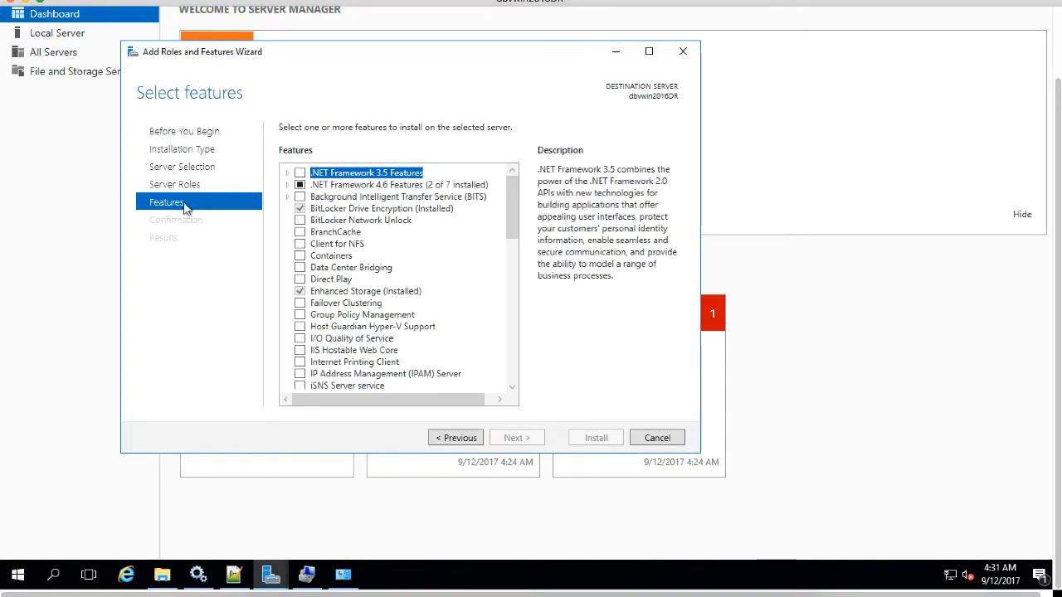
left_click_drag(515, 209, 518, 282)
scroll(518, 286, "down", 5)
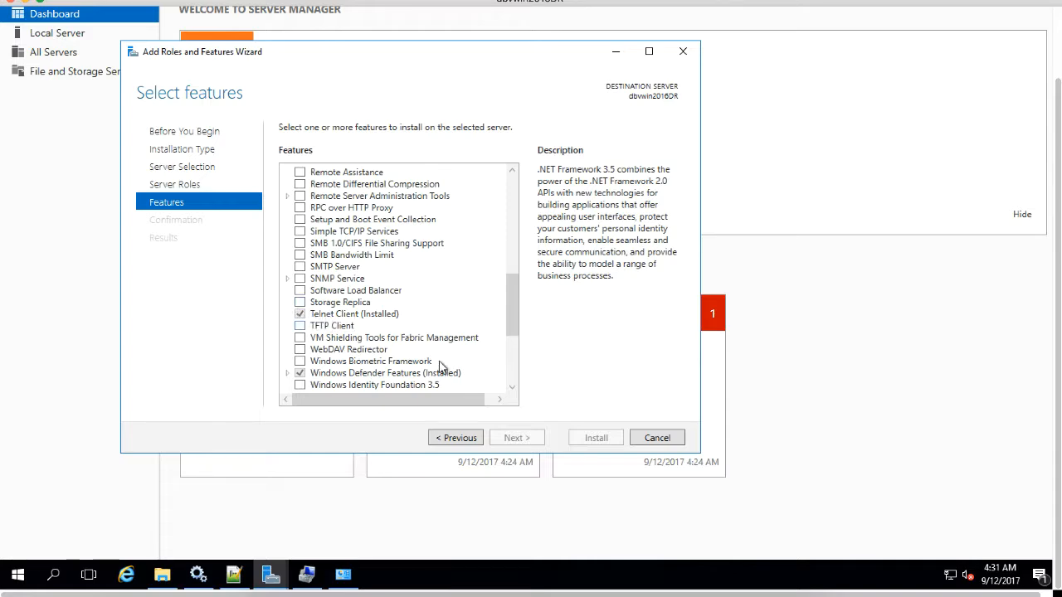
left_click(657, 438)
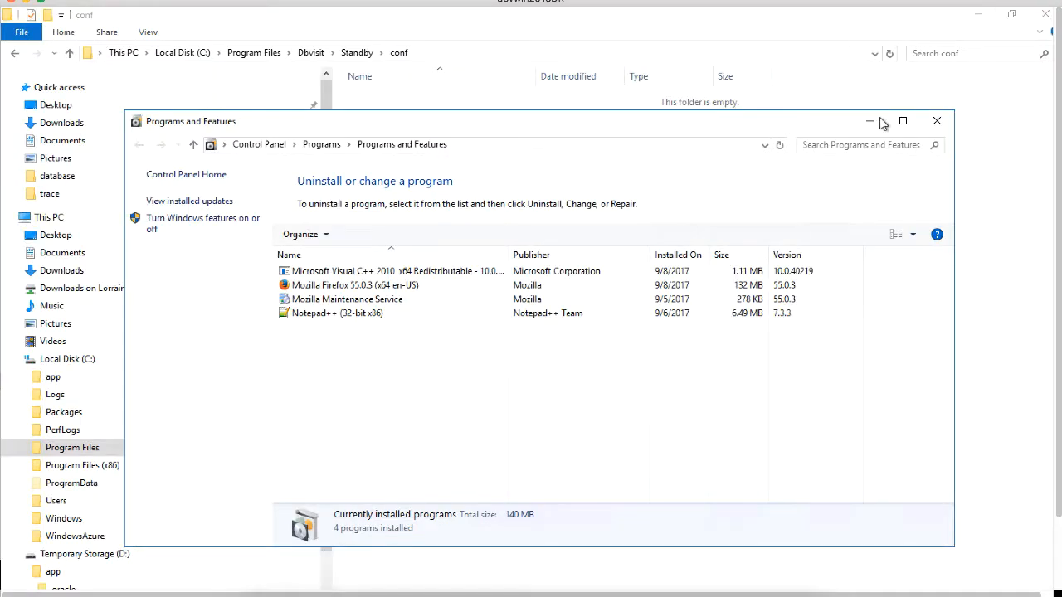
left_click(936, 121)
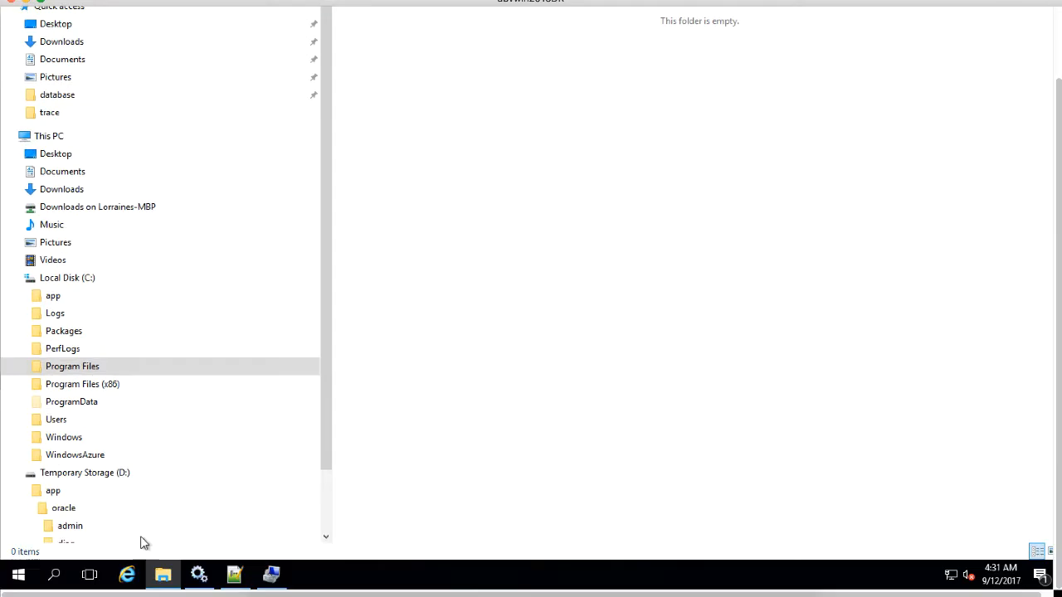
Step: From an admin Command Prompt, telnet to dbvwin202 on port 7891 to confirm connectivity
right_click(18, 574)
left_click(52, 499)
right_click(19, 574)
key("Escape")
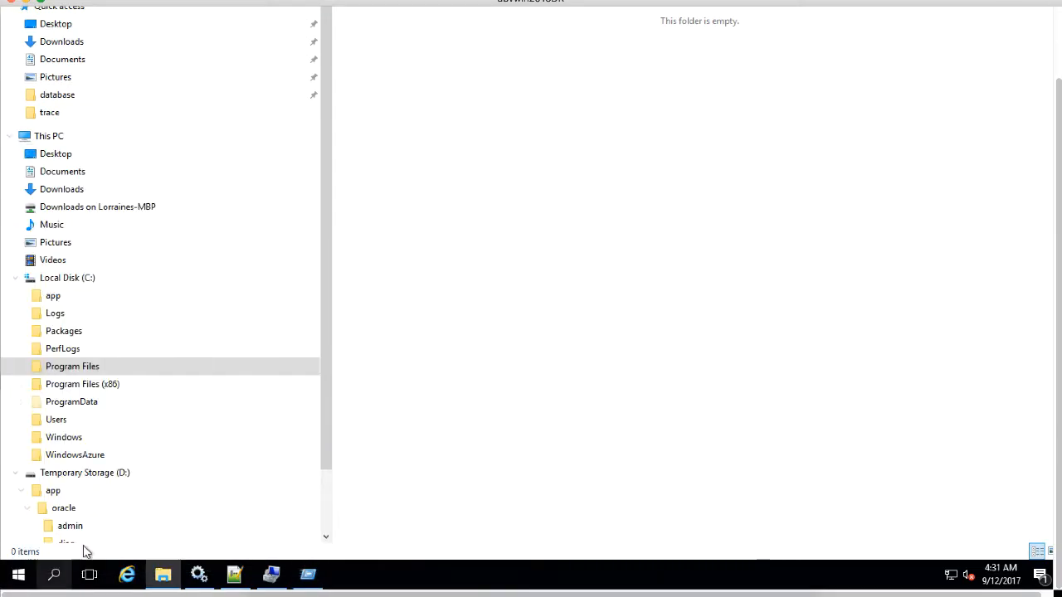
right_click(18, 574)
left_click(52, 498)
left_click(124, 528)
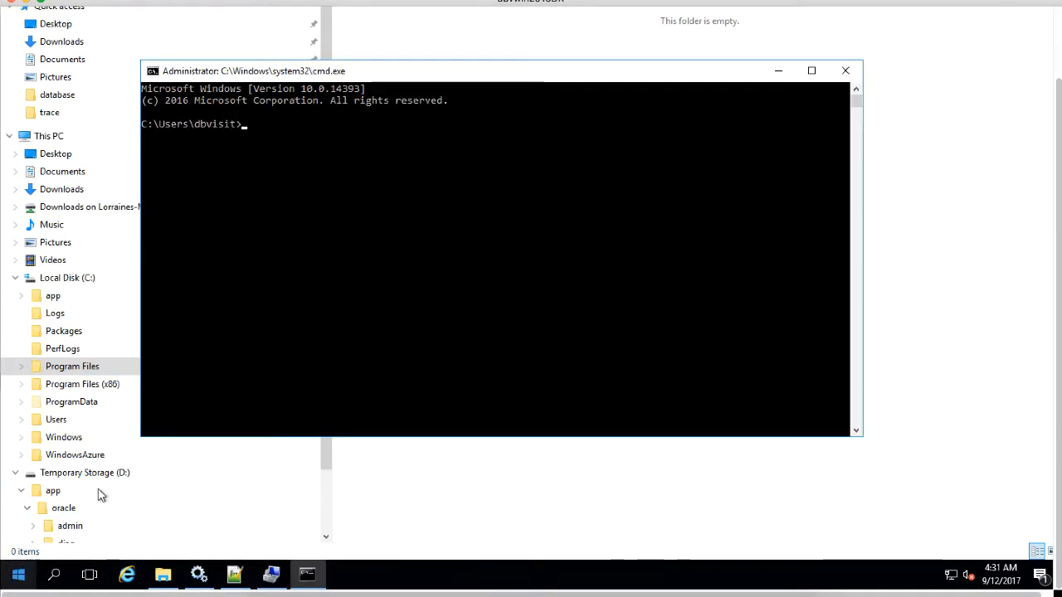
type("telnet ")
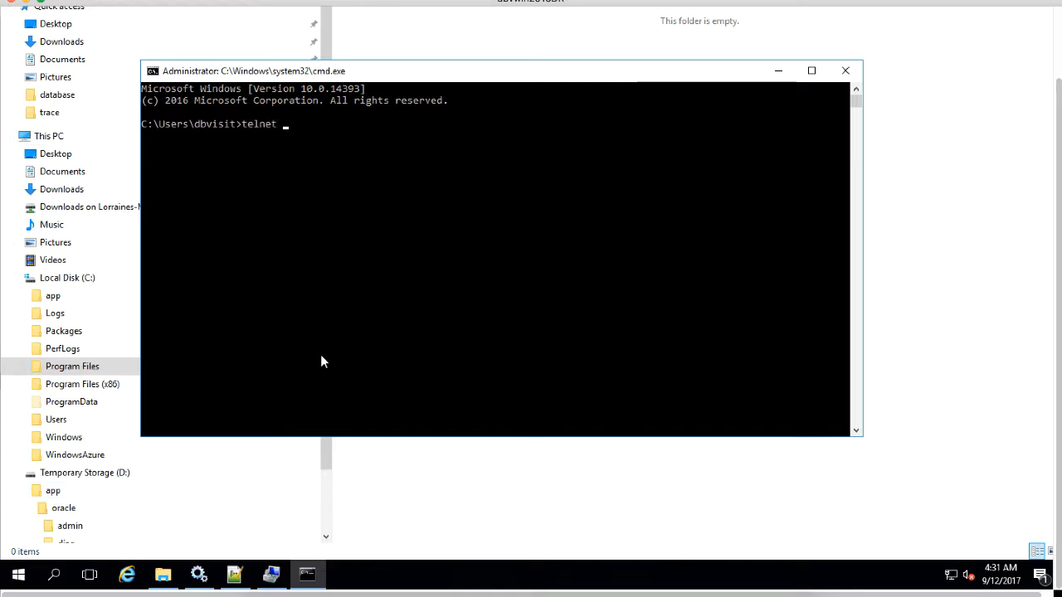
type("dbvwin202 7891")
key("Return")
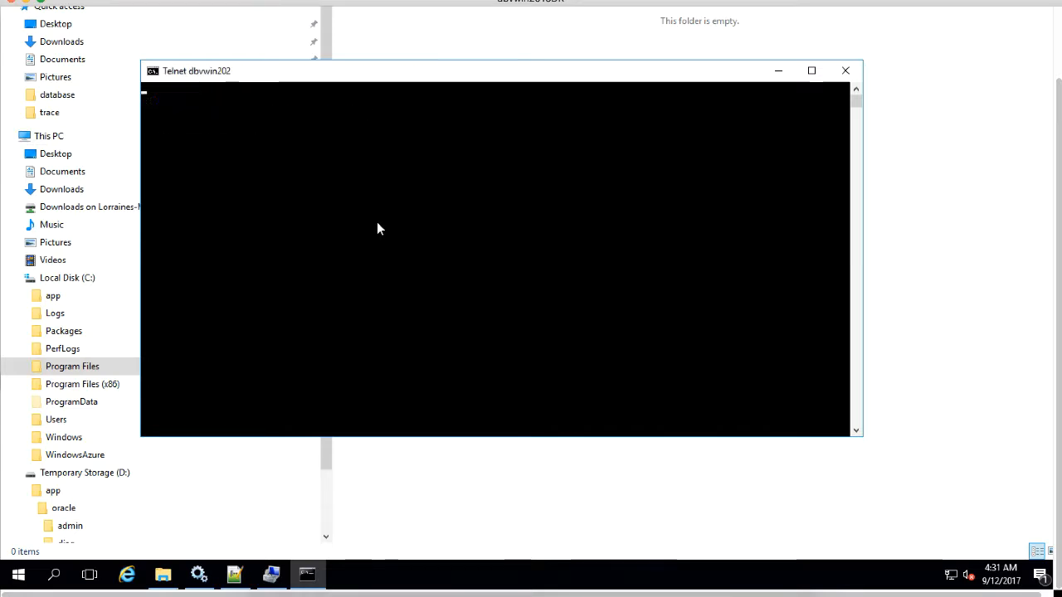
left_click(845, 71)
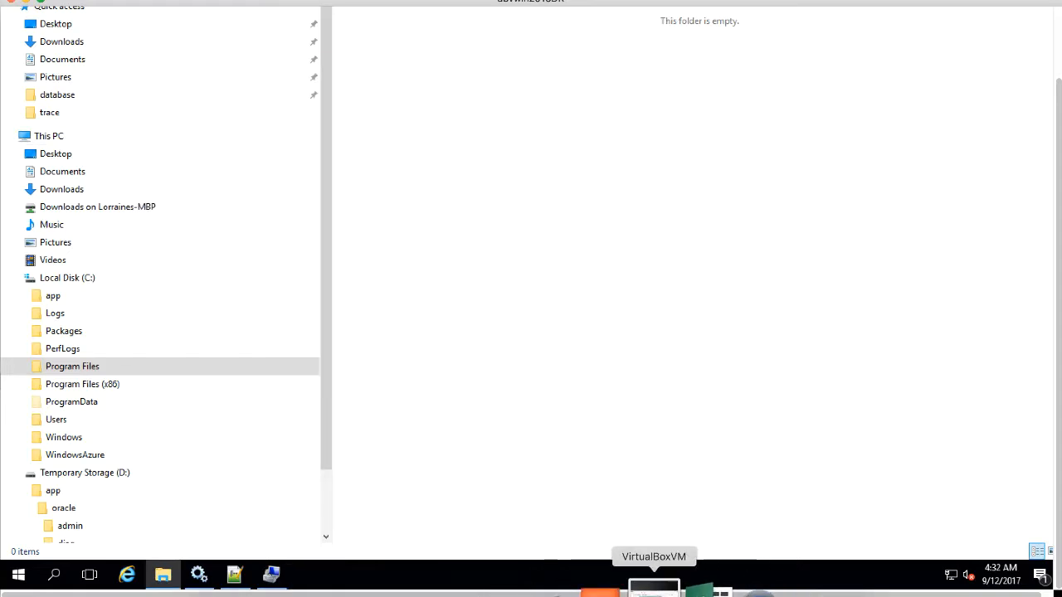
Step: On the dbvwin202 VM, telnet to dbvwin2016DR on ports 7891 and 7890
left_click(647, 589)
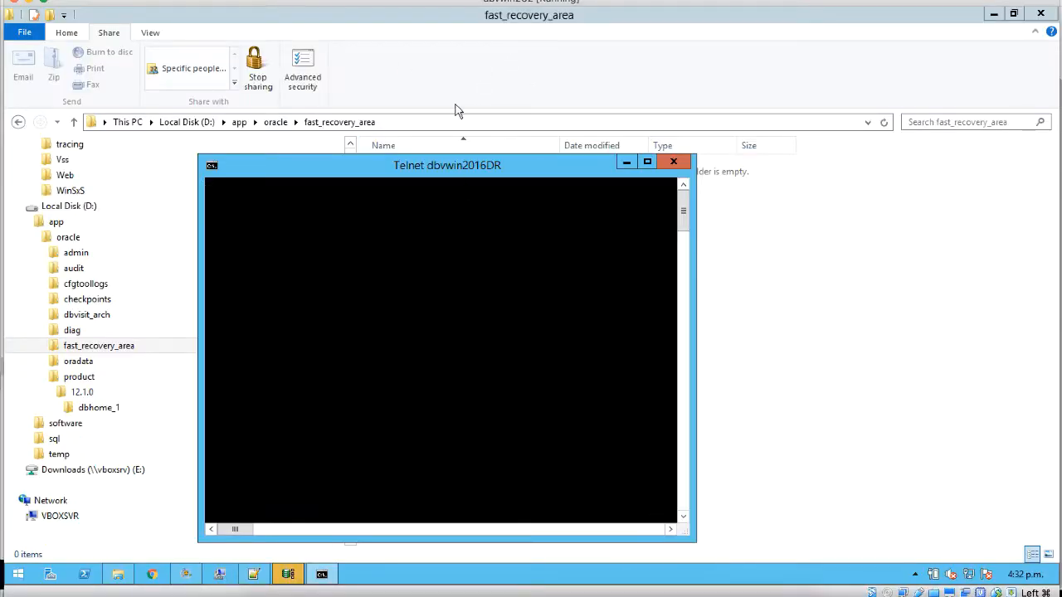
left_click(664, 163)
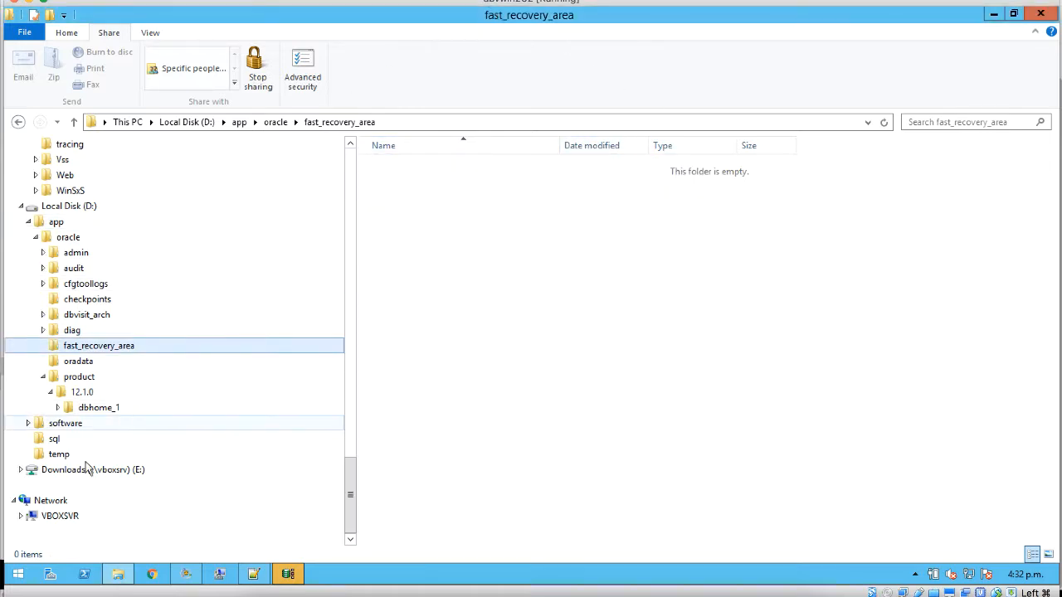
right_click(24, 574)
key("r")
key("Return")
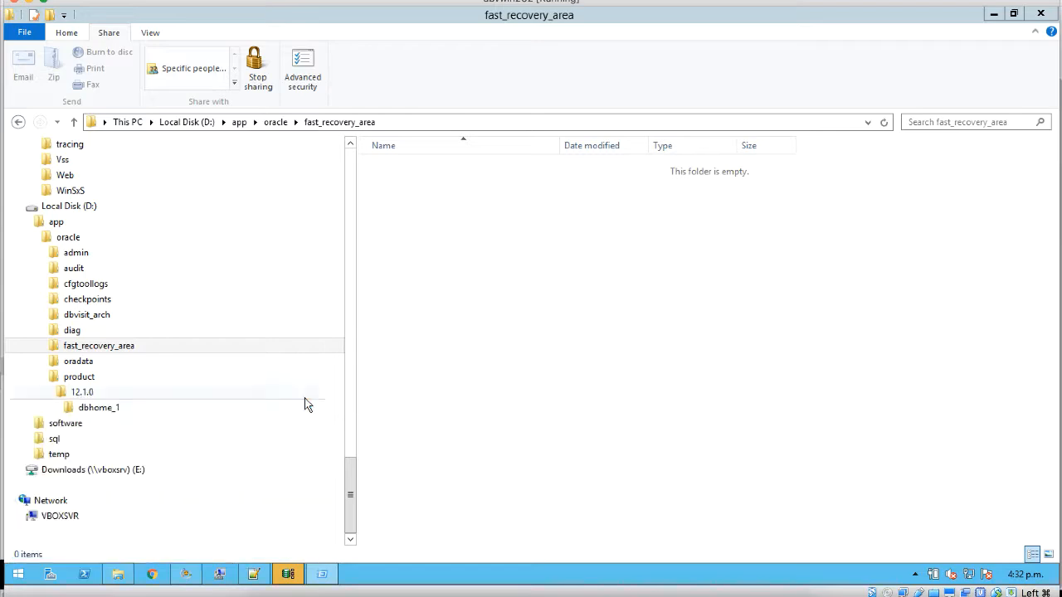
type("te")
type("lnet")
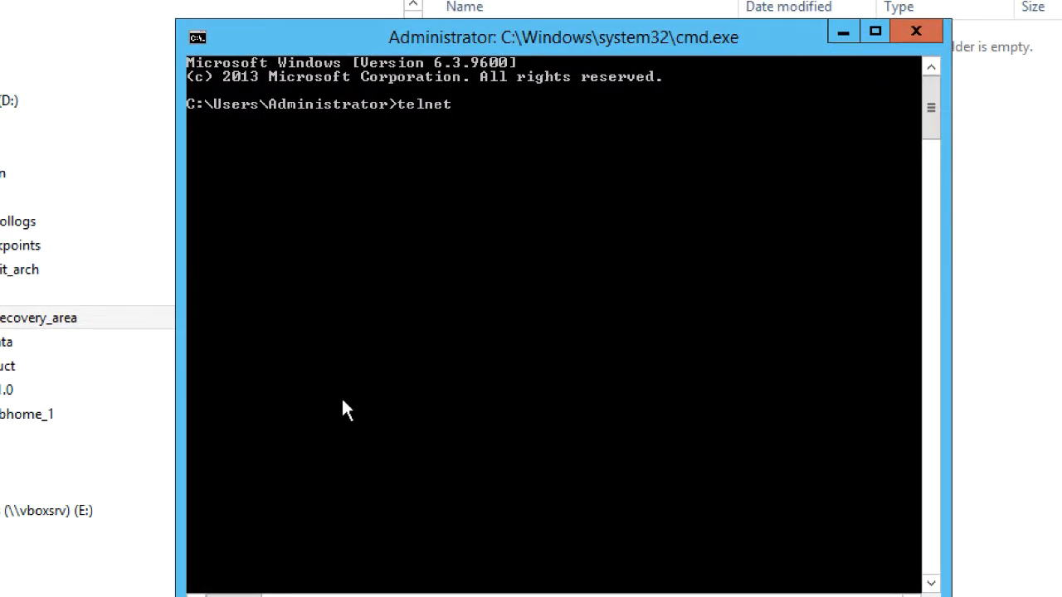
type(" dbvwin2016DR")
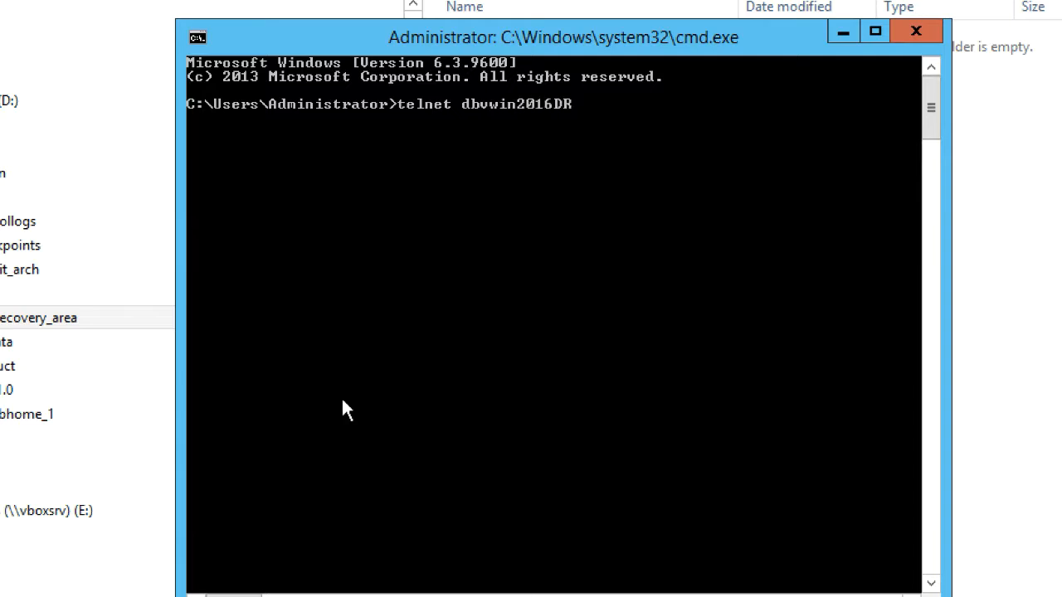
type(" 7891")
key("Return")
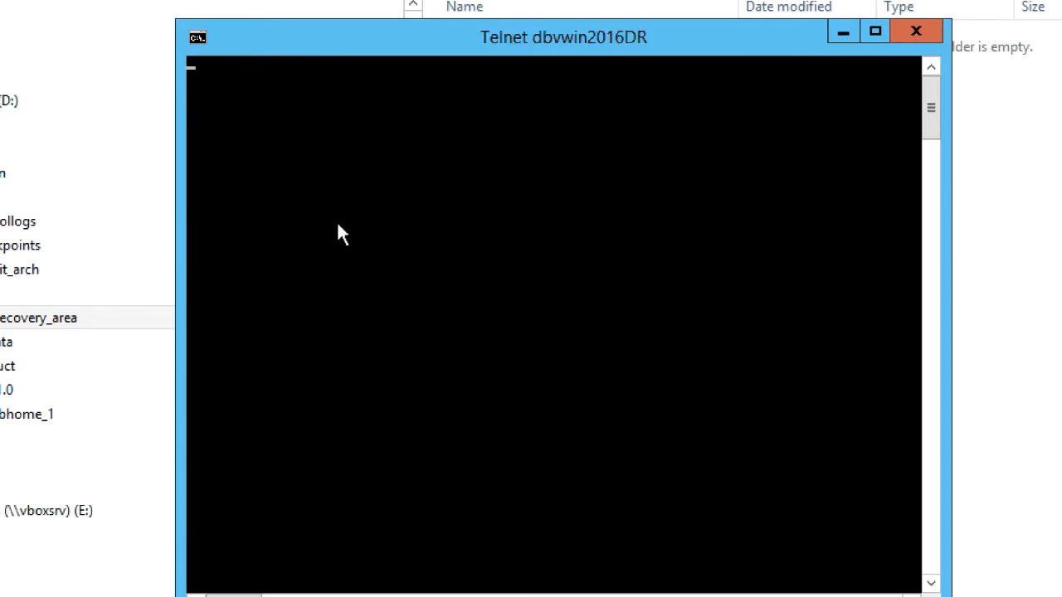
key("Return")
key("Return")
key("Return")
key("Return")
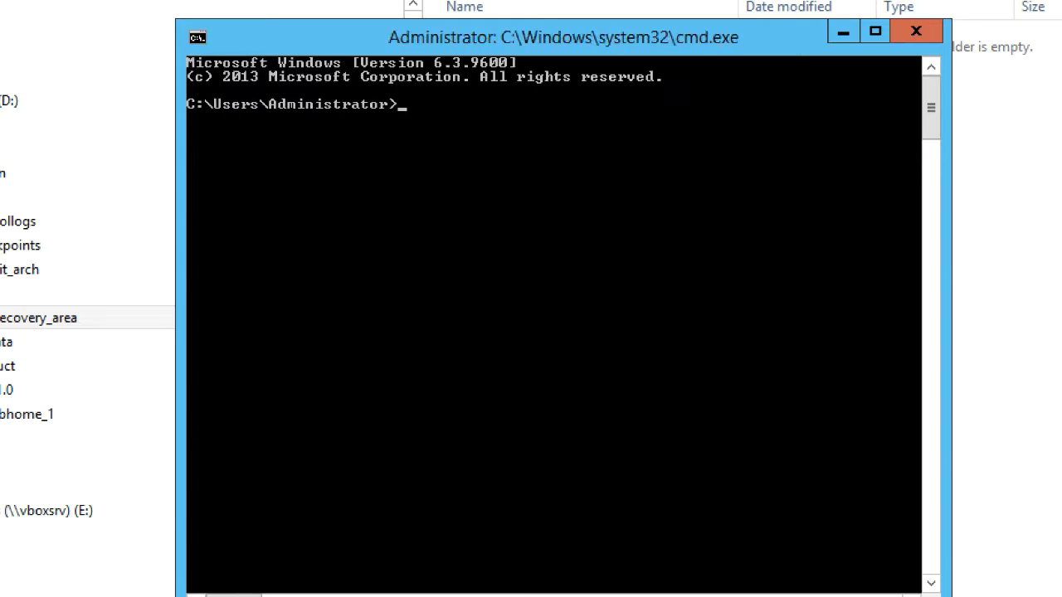
type("telnet dbvwi")
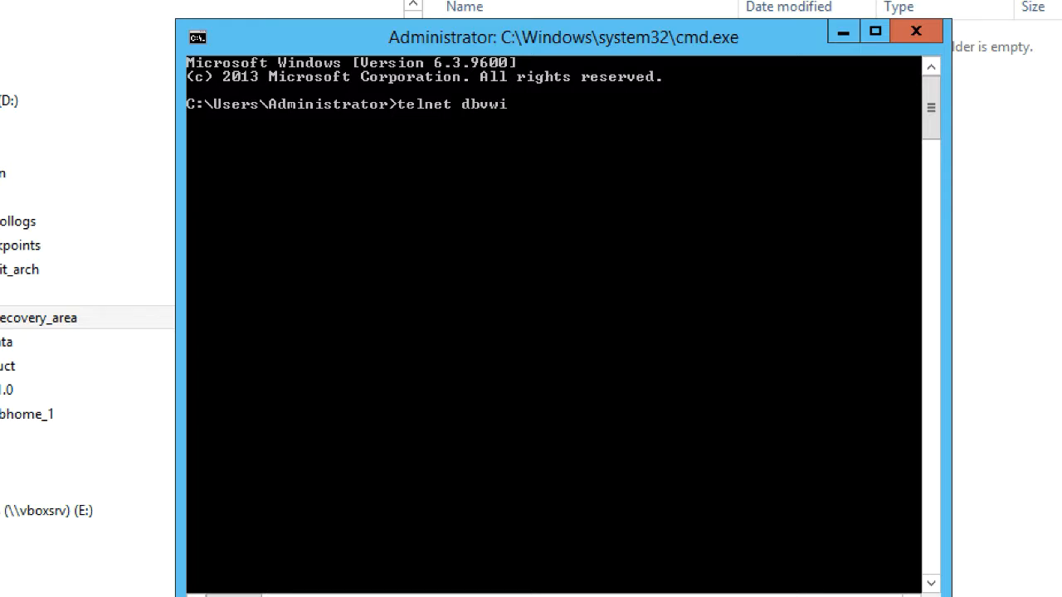
type("n2016DR 78")
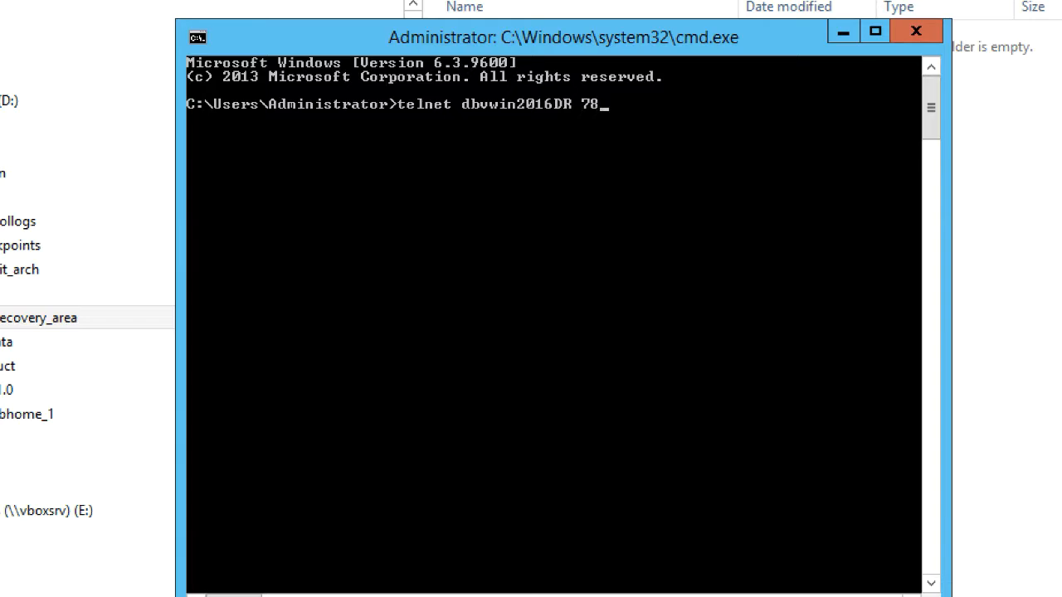
type("90")
key("Return")
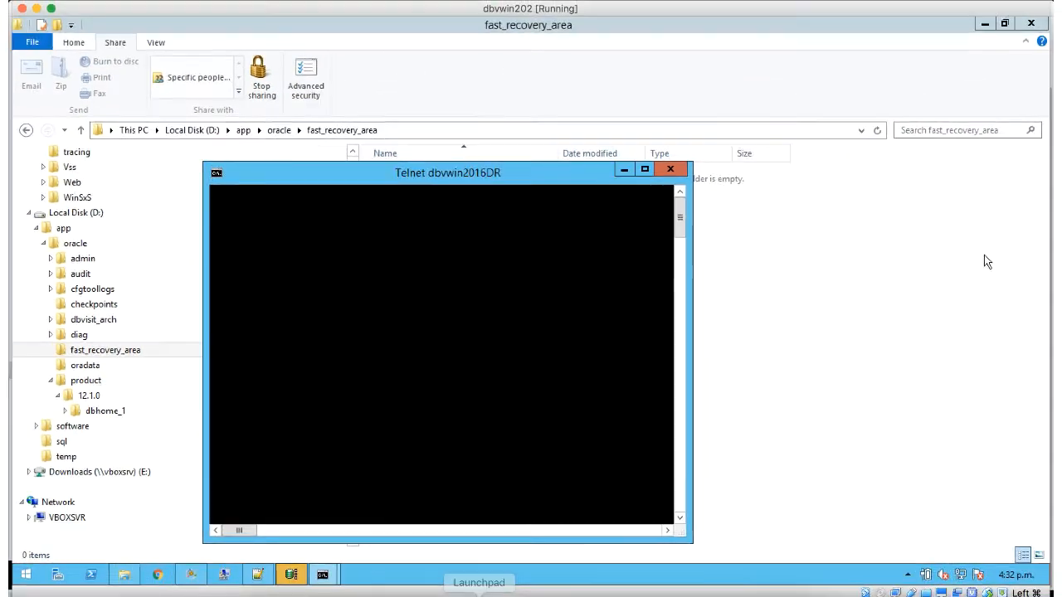
left_click(671, 171)
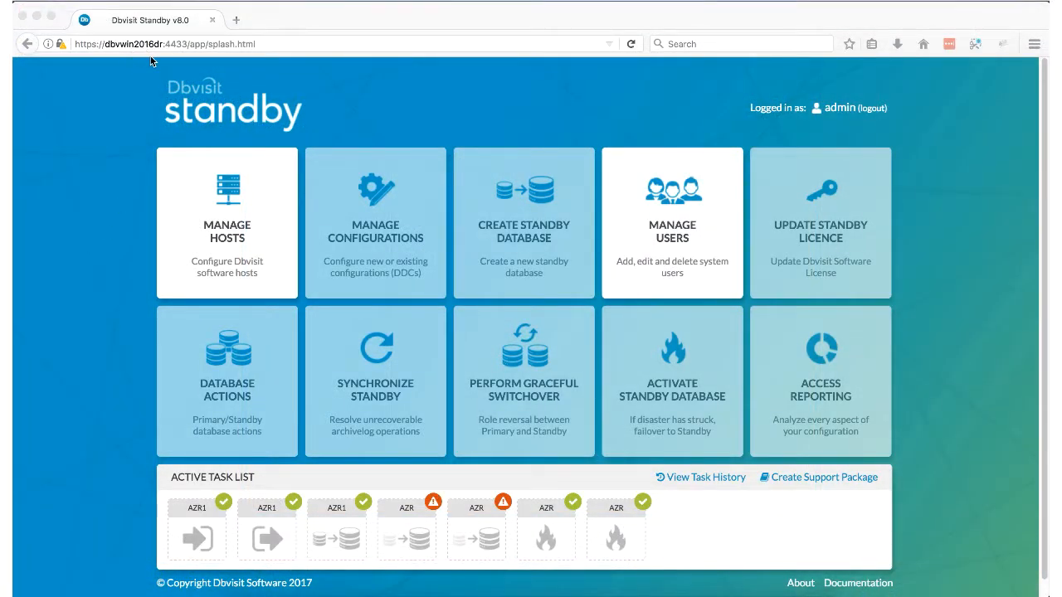
Step: Create host dbvwin202 in Manage Hosts, entering the host passphrase
left_click(221, 235)
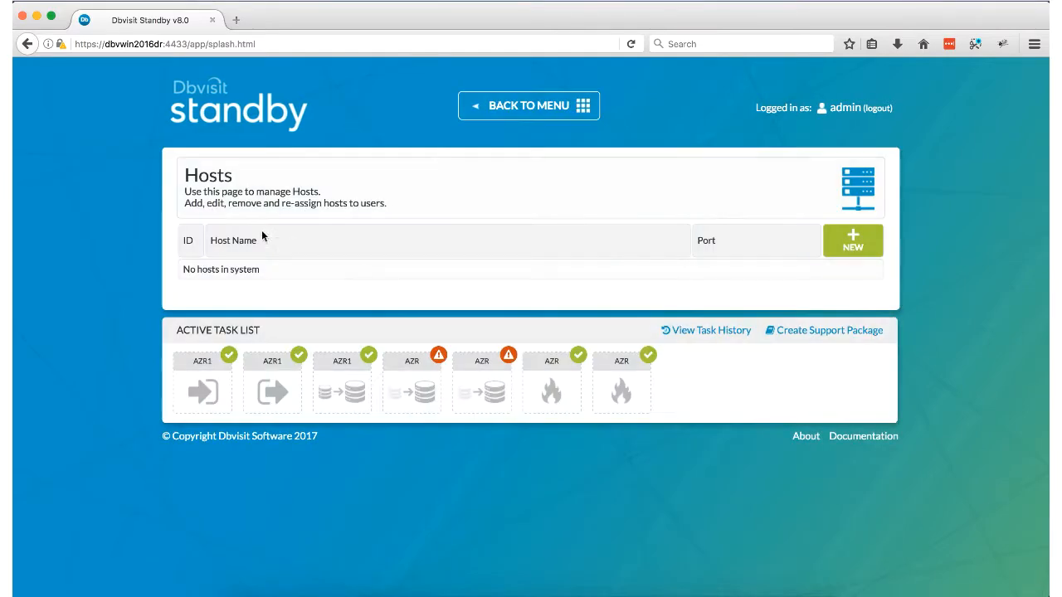
left_click(837, 245)
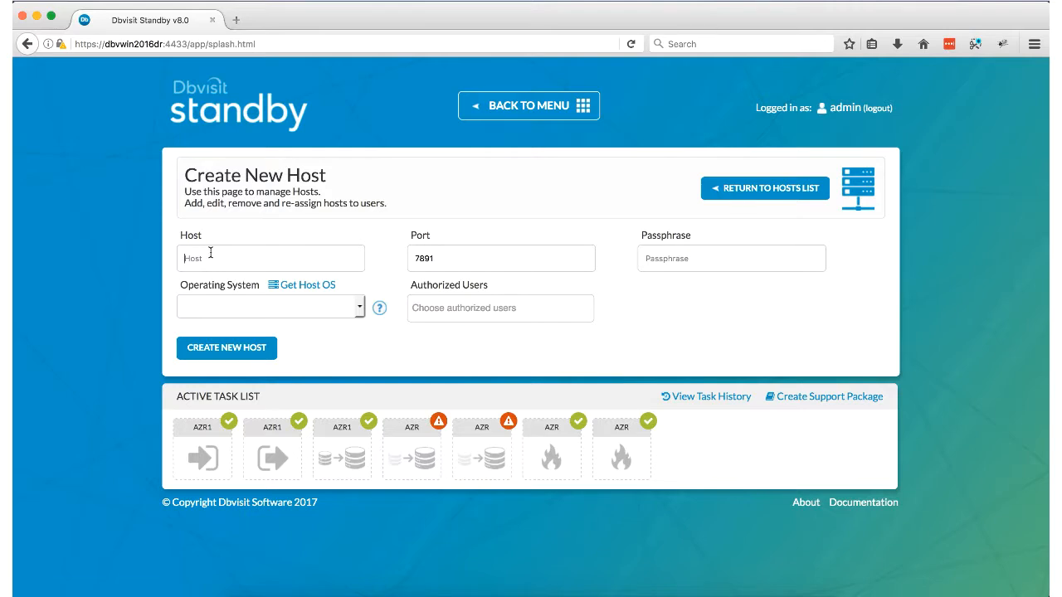
key("Tab")
key("Tab")
key("Tab")
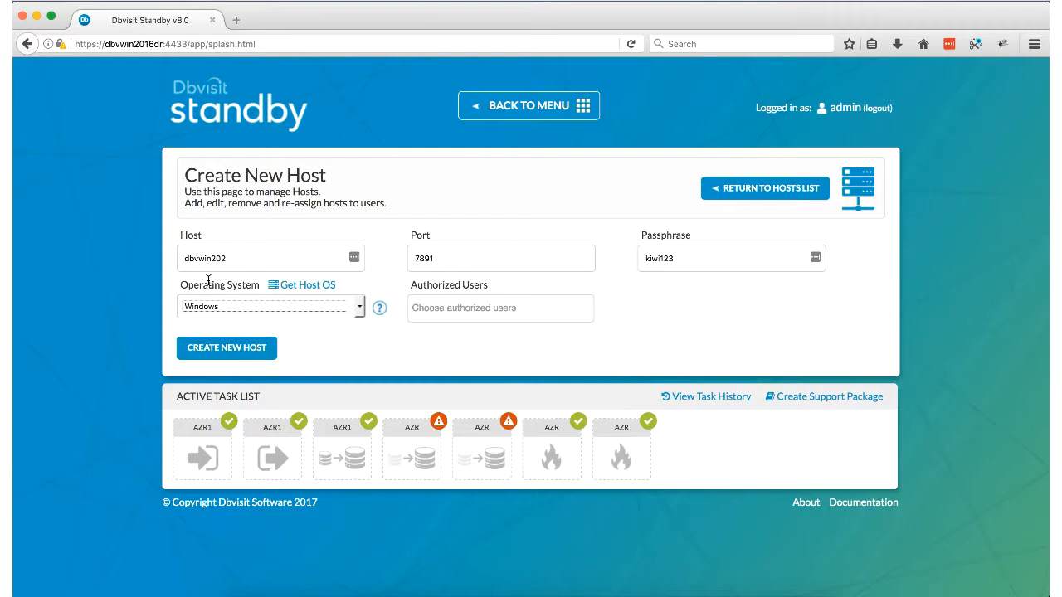
left_click(212, 354)
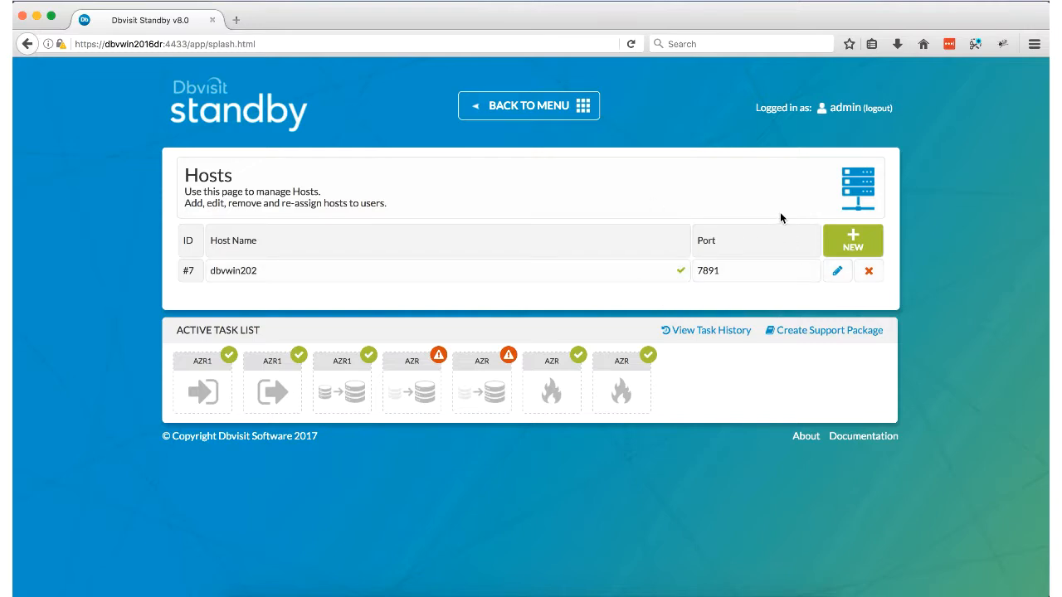
Step: Create host dbvwin2016DR with the same passphrase and return to the main menu
left_click(867, 249)
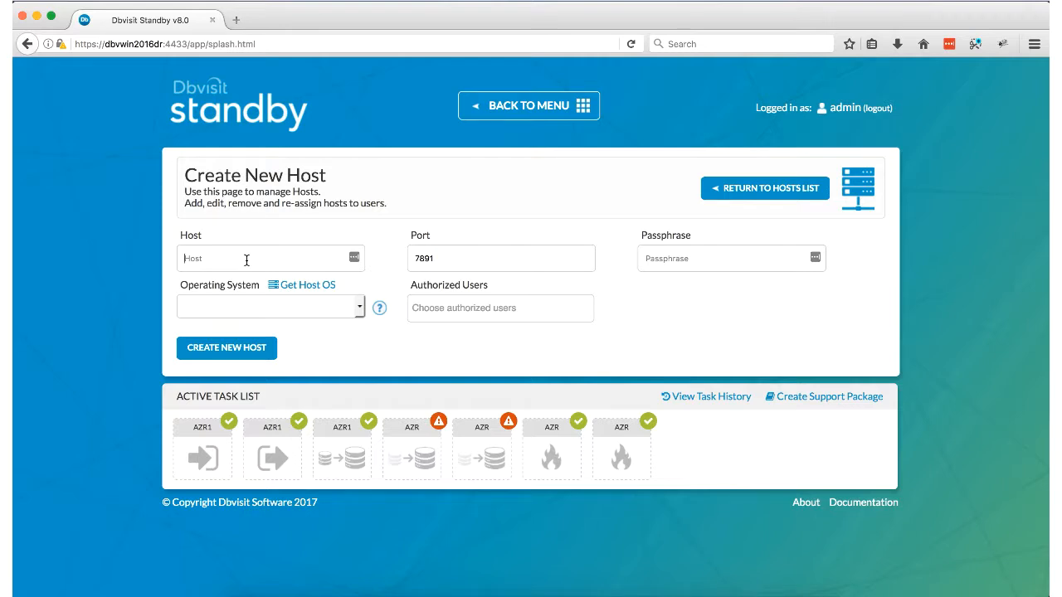
key("Tab")
key("Tab")
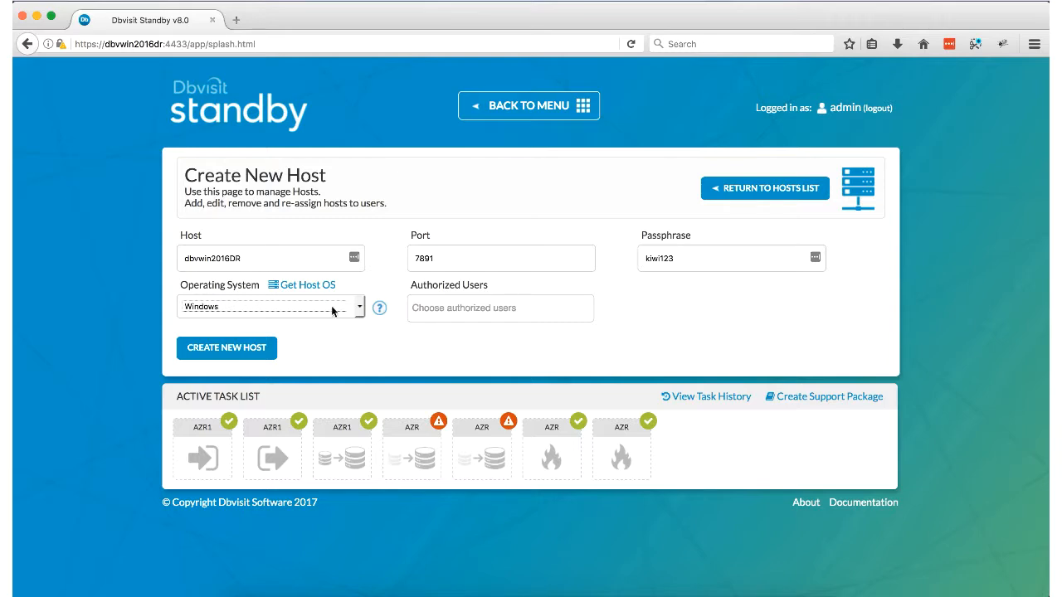
left_click(234, 352)
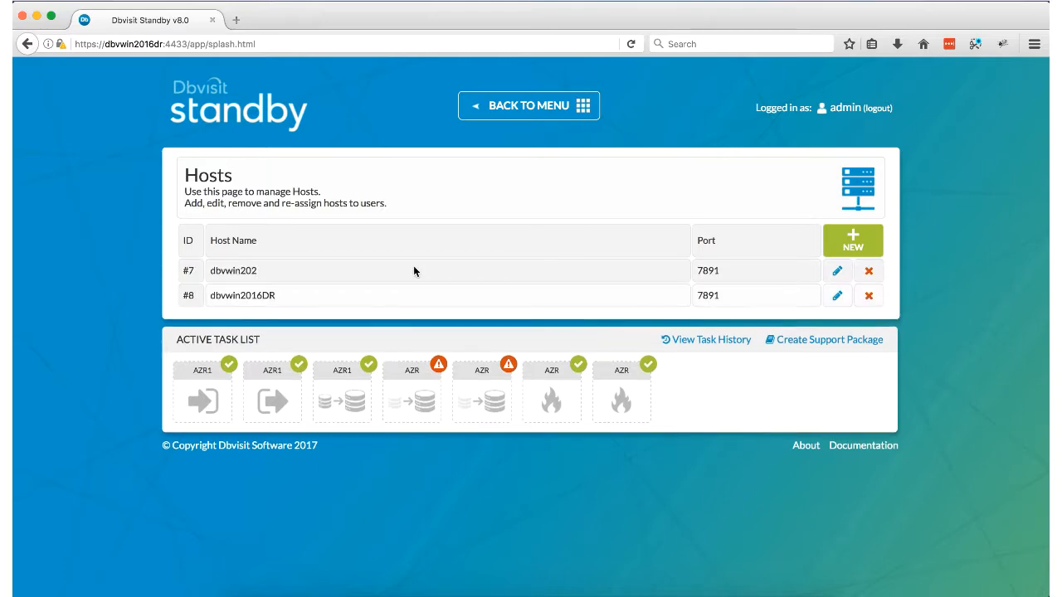
mouse_move(678, 274)
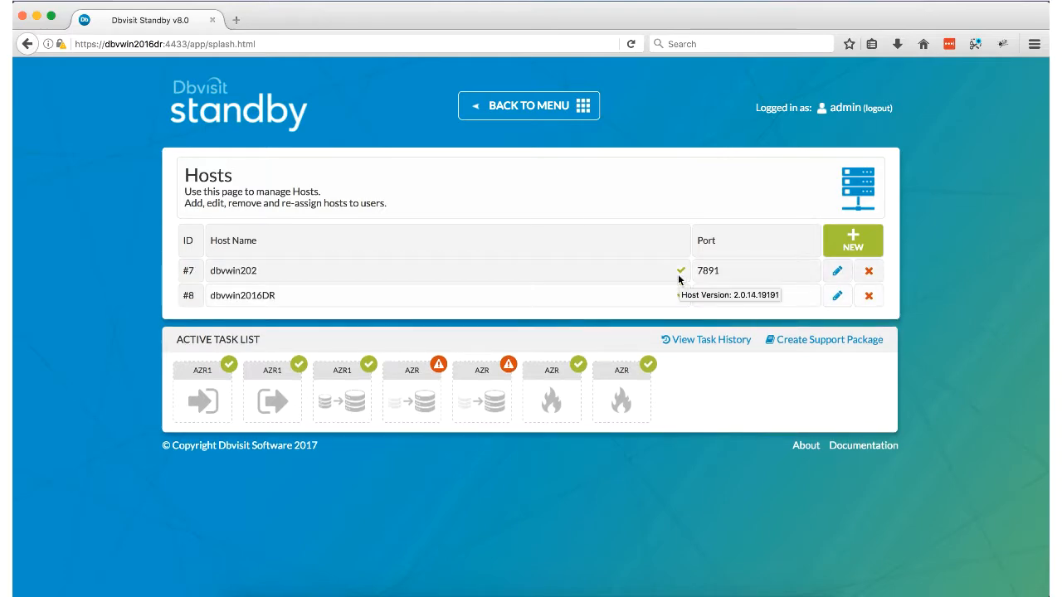
left_click(518, 116)
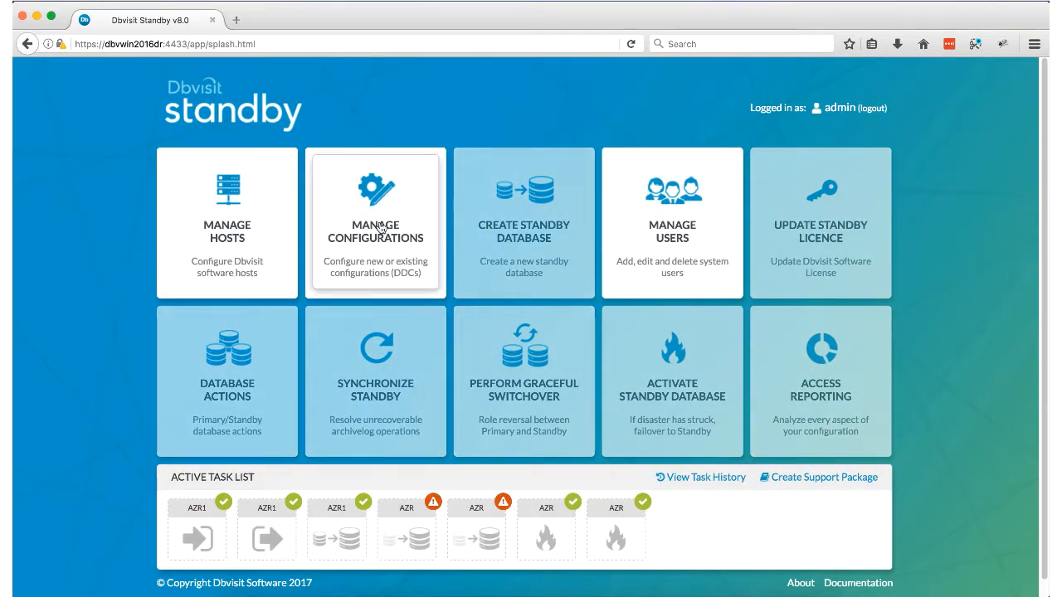
Step: Start a new configuration with dbvwin202 as the source host and accept the licence
left_click(380, 229)
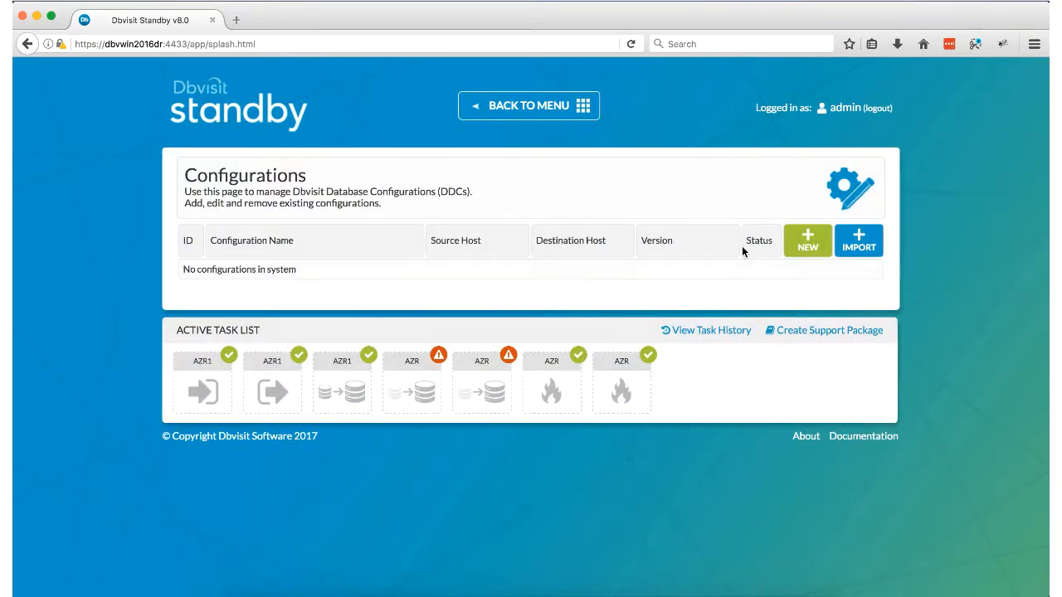
left_click(821, 248)
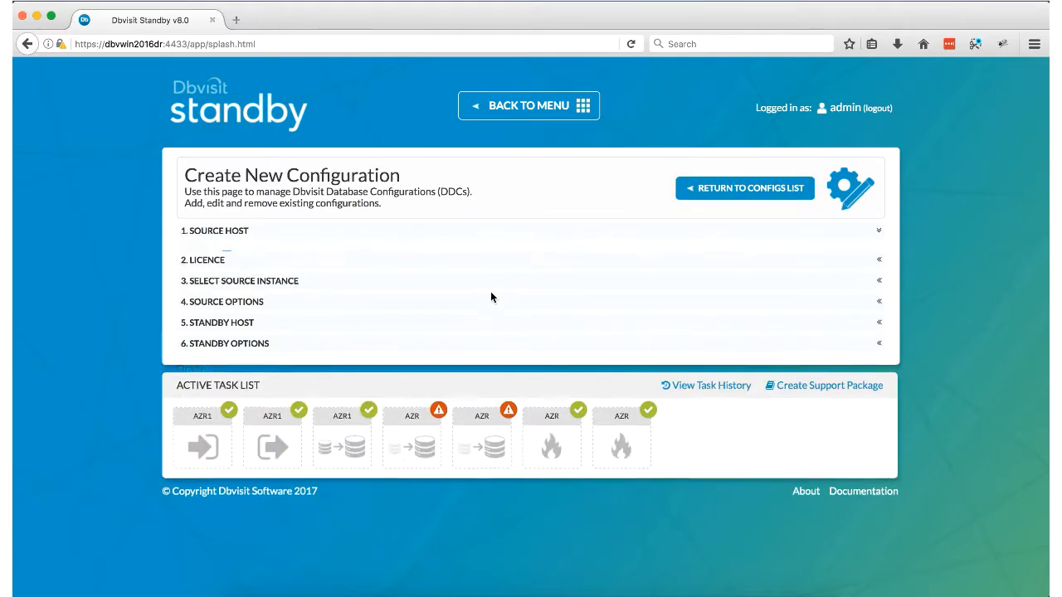
left_click(224, 270)
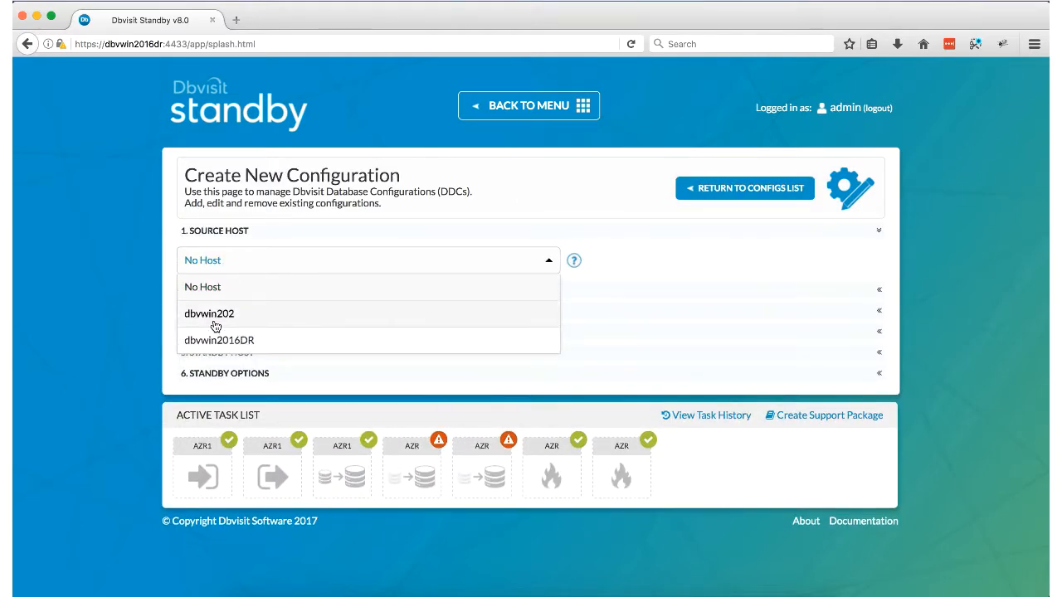
left_click(206, 315)
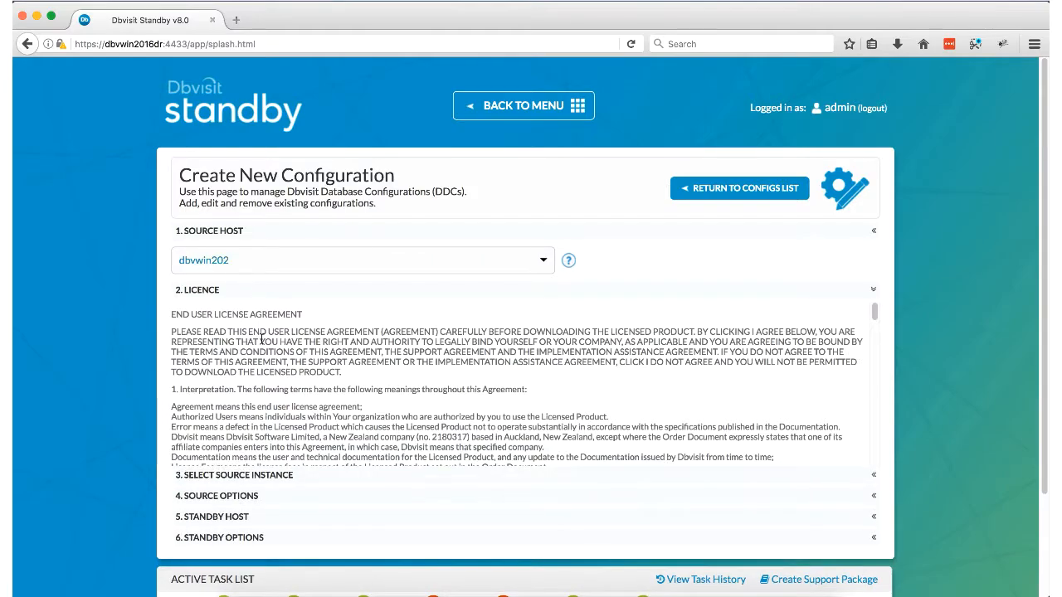
scroll(274, 340, "down", 15)
scroll(304, 347, "down", 3)
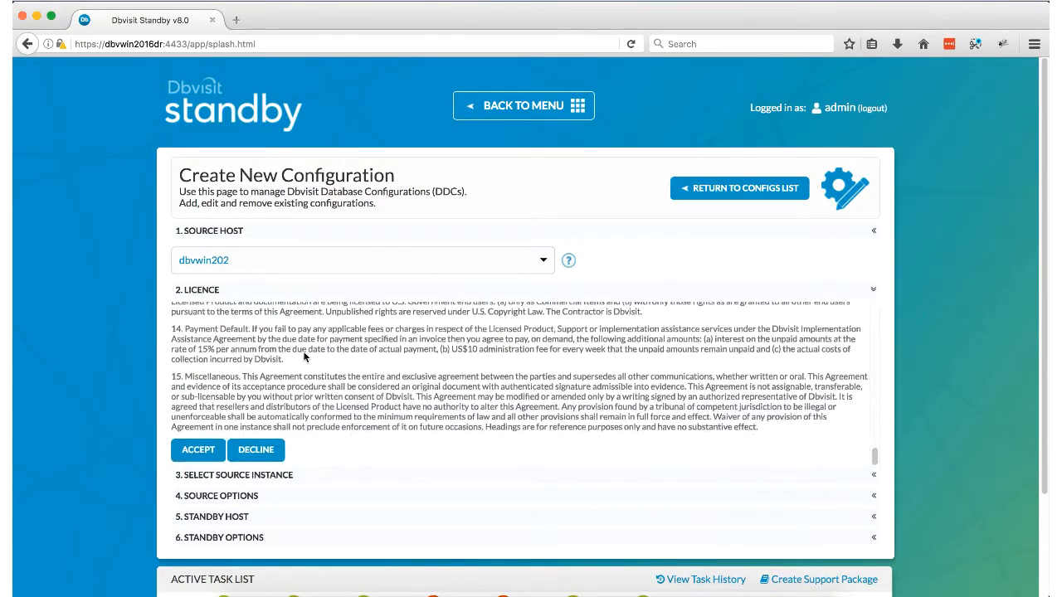
left_click(203, 445)
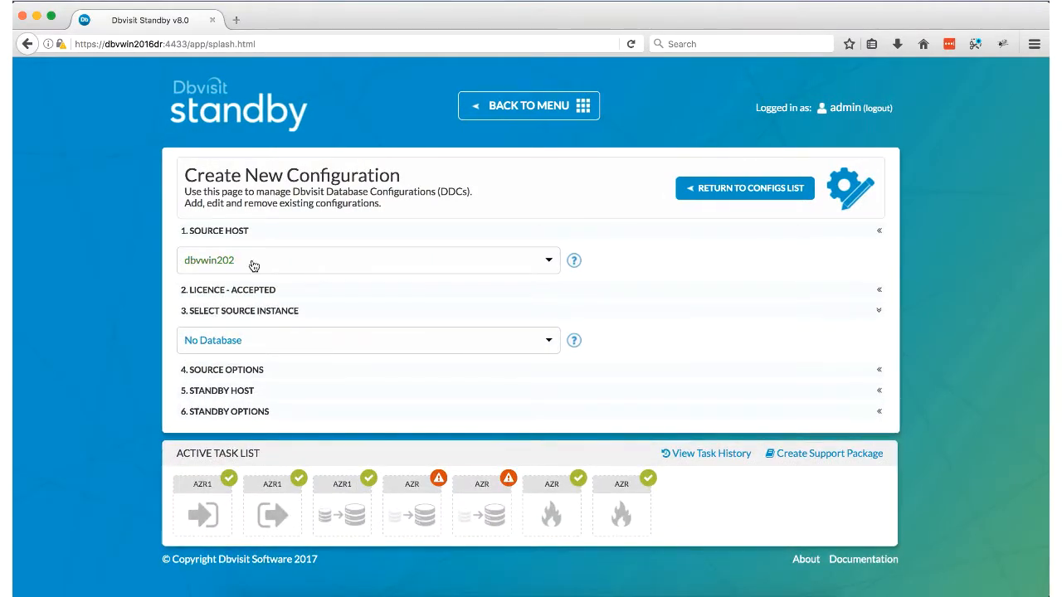
Step: Choose LAA as the source instance and review its proposed archive directory and port 7890
left_click(238, 332)
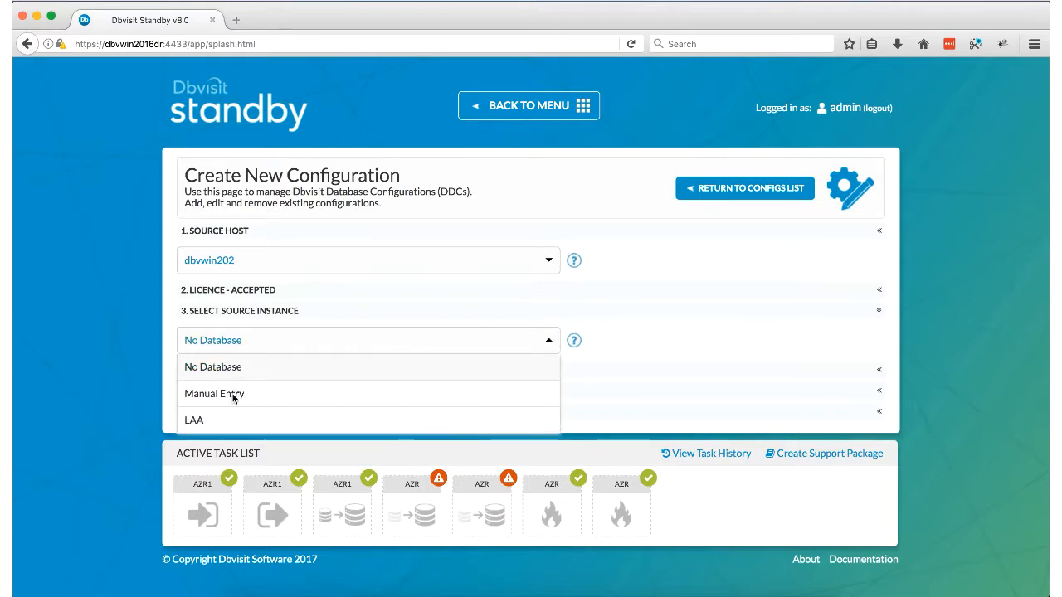
left_click(195, 420)
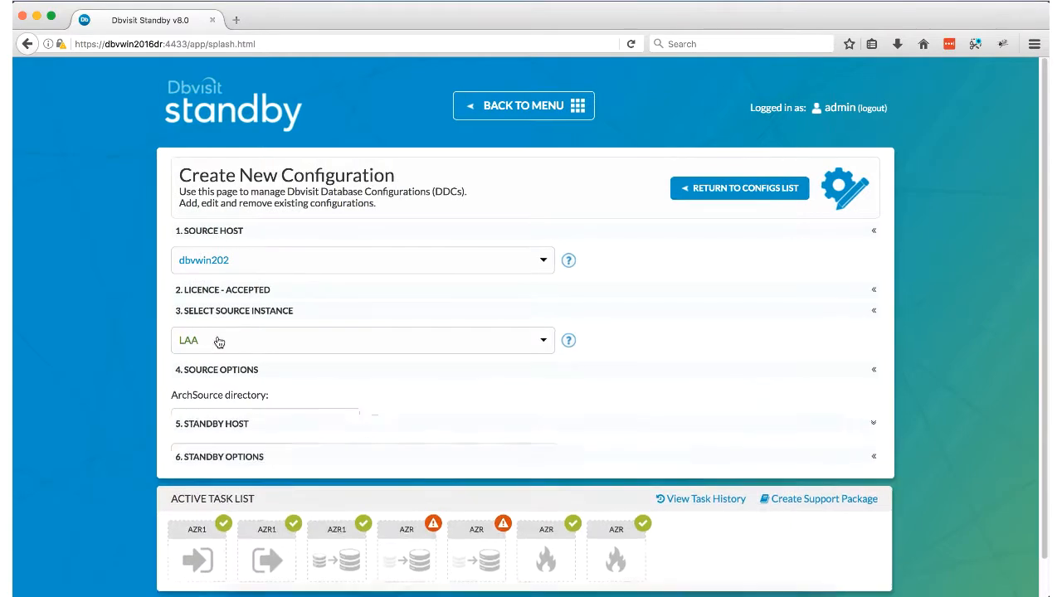
scroll(477, 411, "down", 3)
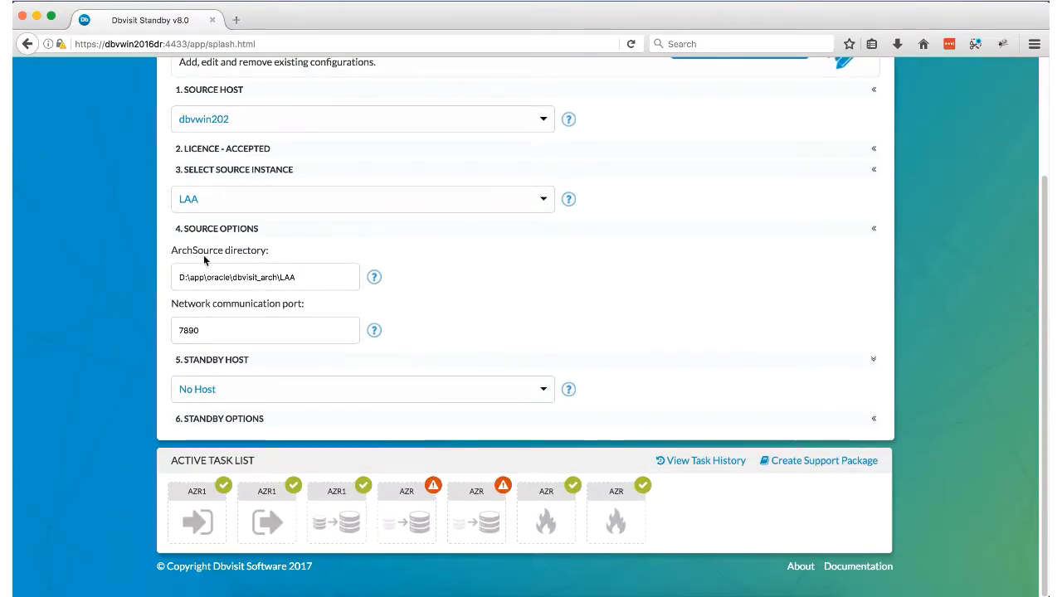
left_click_drag(171, 249, 269, 250)
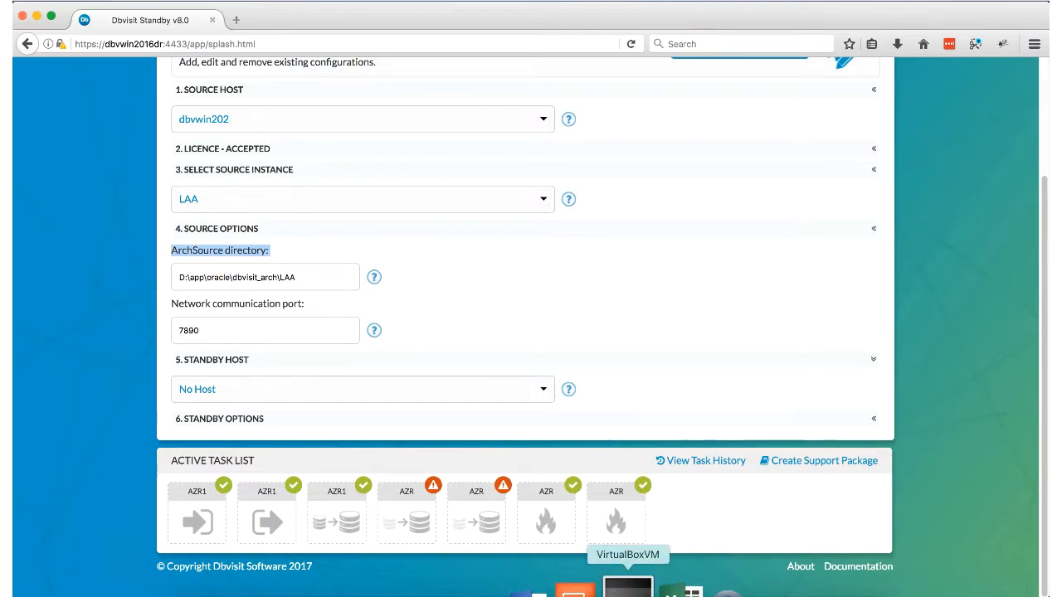
Step: Unlock the dbvwin202 VM with Ctrl-Alt-Del and sign in with the account password
left_click(628, 589)
left_click(236, 2)
mouse_move(274, 10)
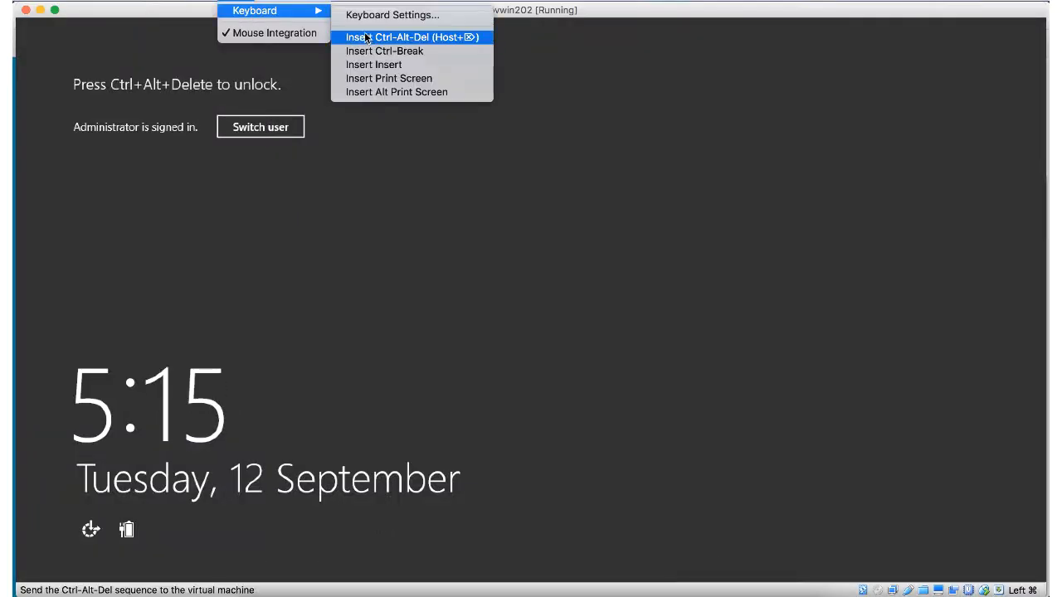
left_click(365, 37)
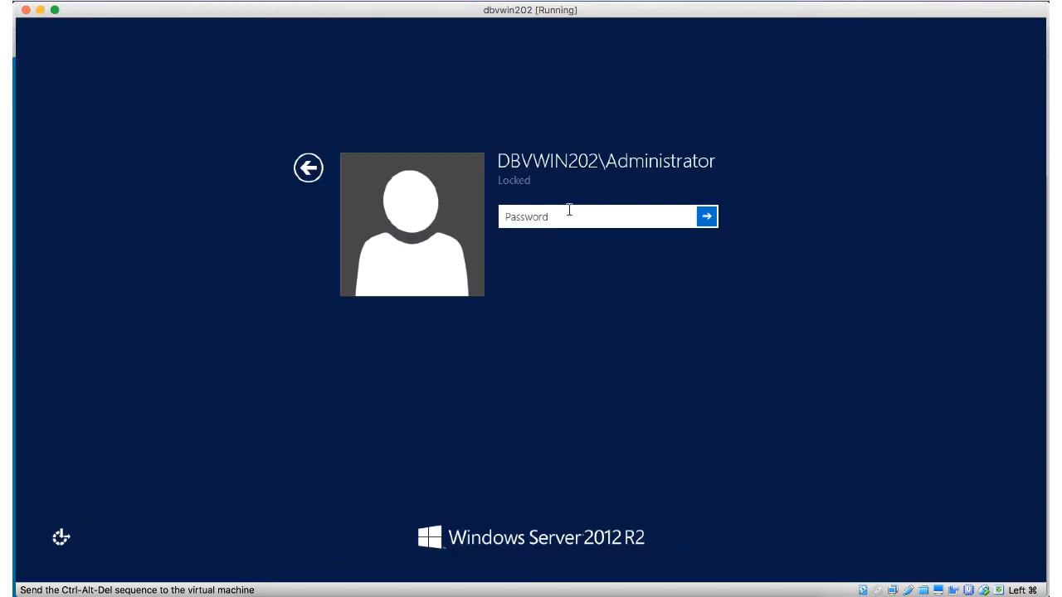
type("***")
key("Return")
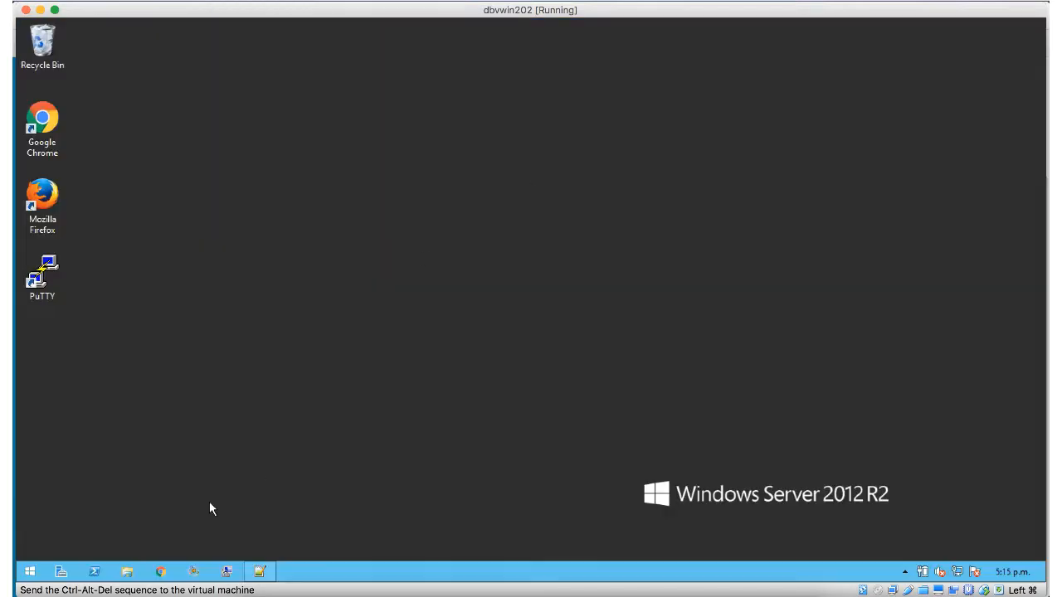
Step: Browse to D:\app\oracle\dbvisit_arch in File Explorer and select its full path
key("super+e")
left_click(79, 340)
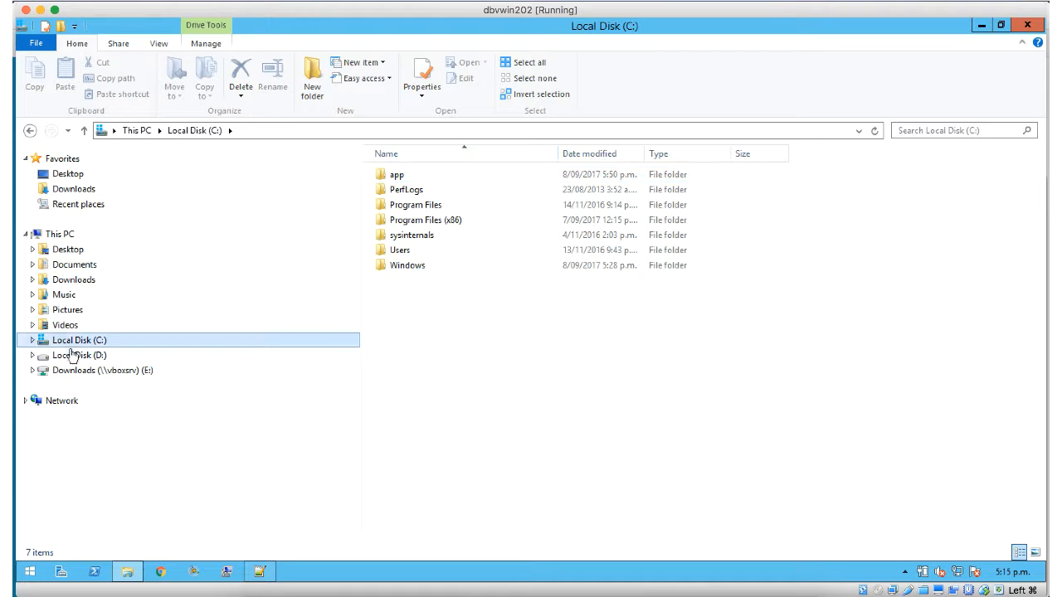
left_click(80, 355)
double_click(398, 175)
double_click(408, 175)
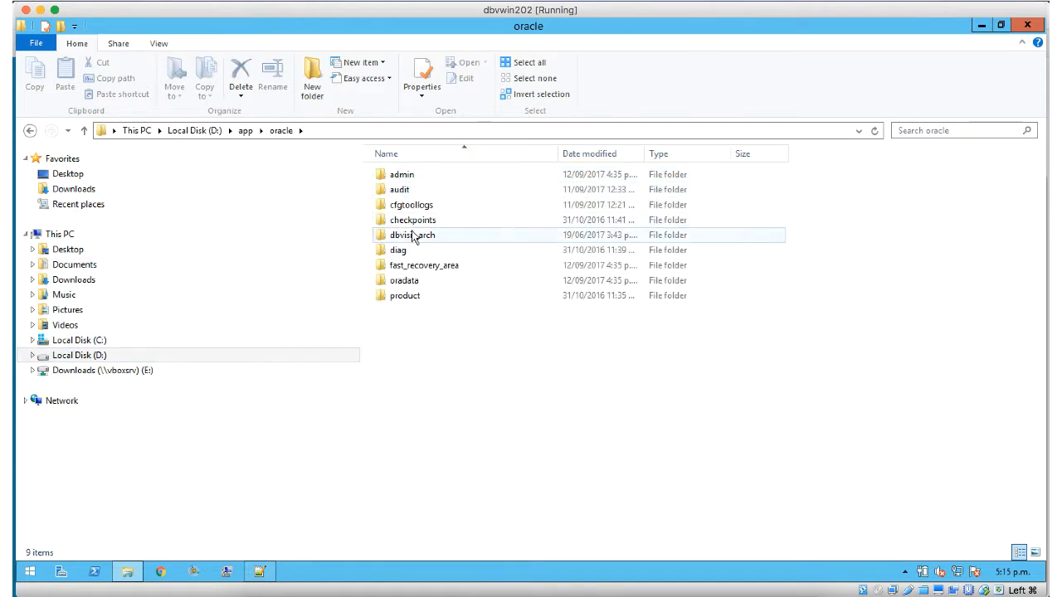
double_click(405, 236)
left_click(396, 132)
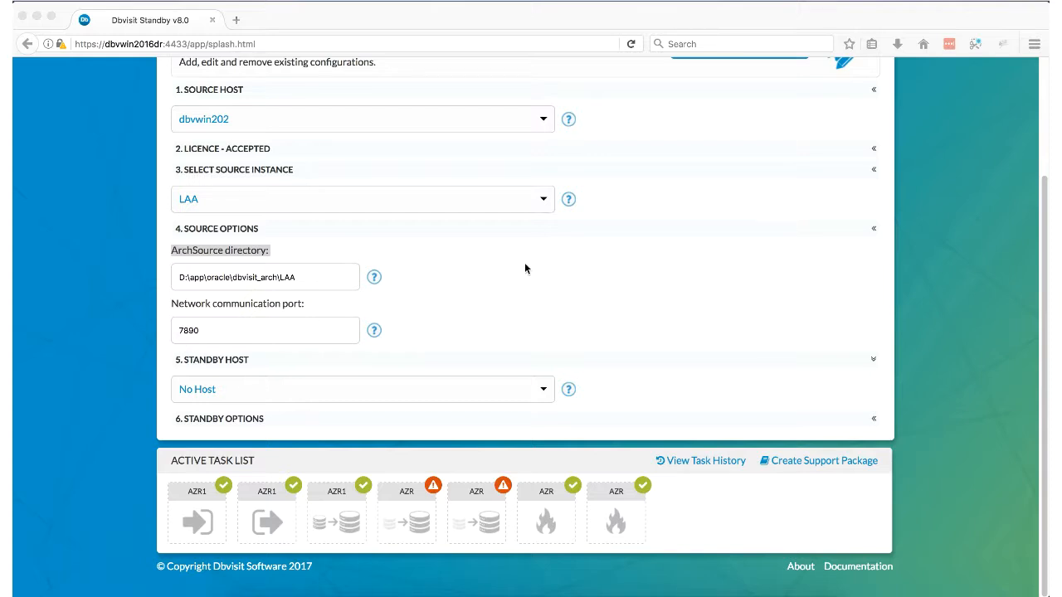
Step: Choose dbvwin2016DR as the standby host and review the LAA SID and D:\ directory paths
left_click(319, 394)
left_click(495, 396)
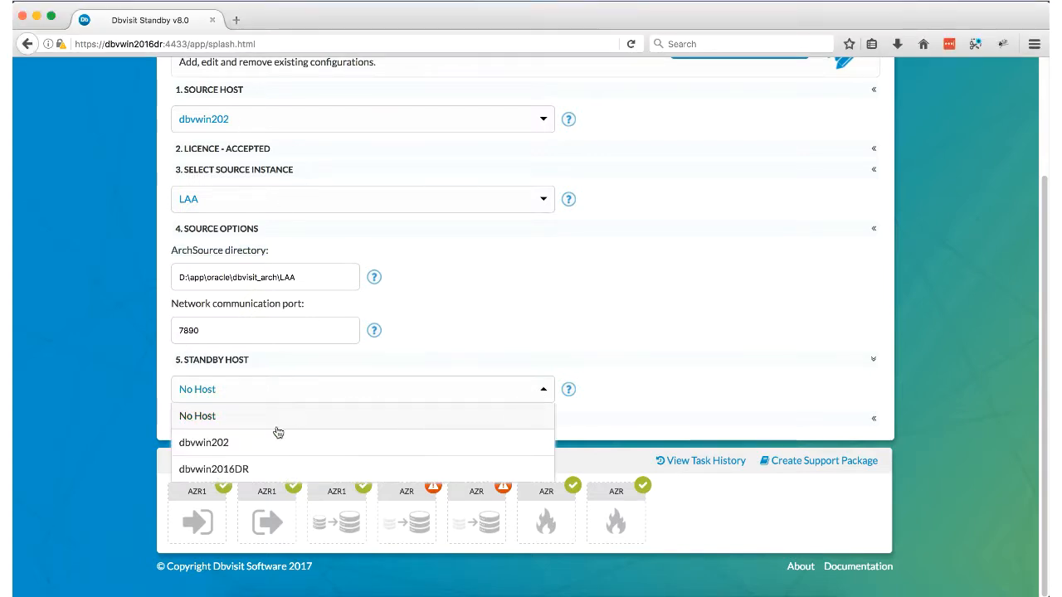
left_click(220, 467)
scroll(332, 332, "down", 3)
left_click_drag(199, 349, 181, 336)
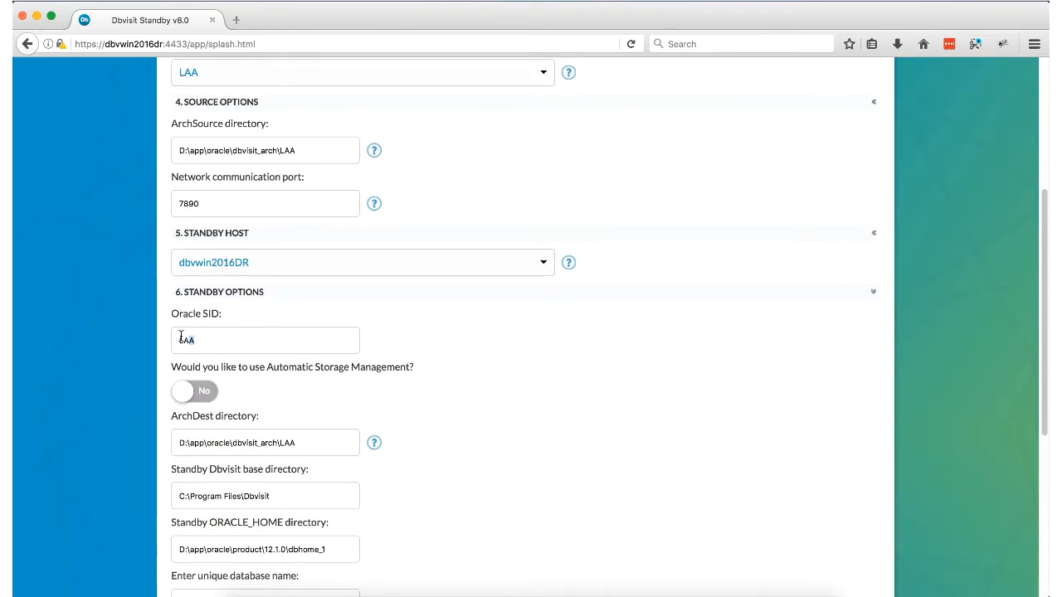
scroll(484, 362, "down", 3)
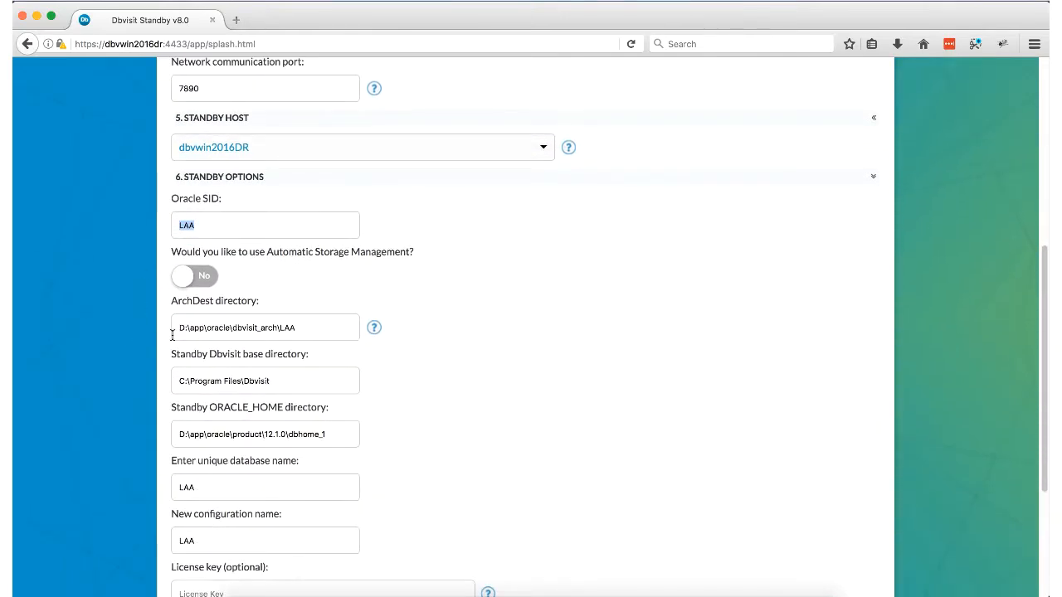
scroll(456, 361, "down", 2)
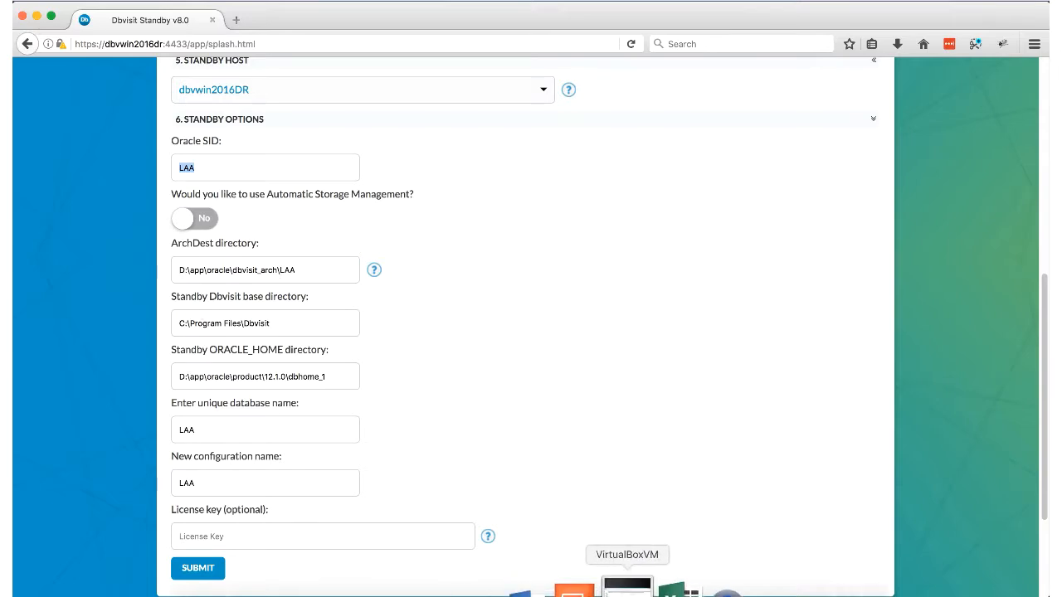
right_click(597, 591)
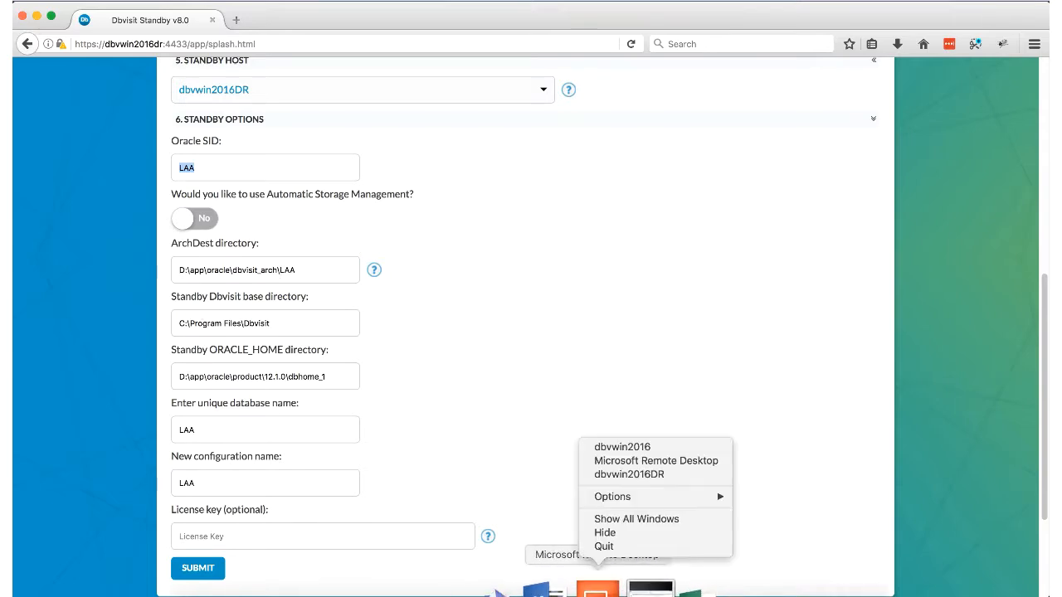
Step: In the dbvwin2016DR session, browse D:\app\oracle in File Explorer
left_click(624, 475)
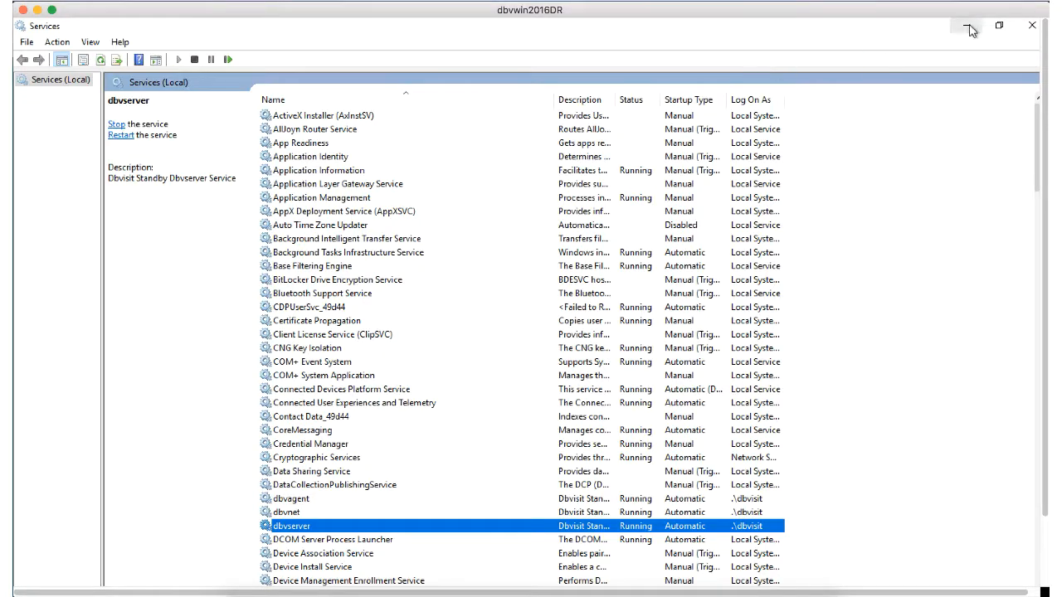
left_click(967, 24)
key("super+e")
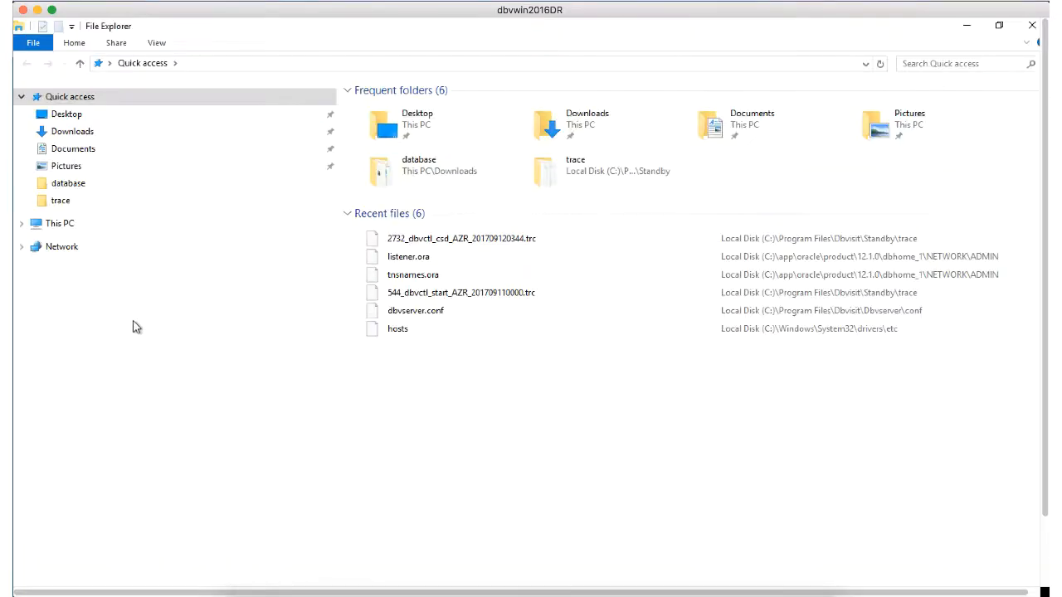
left_click(44, 225)
left_click(70, 379)
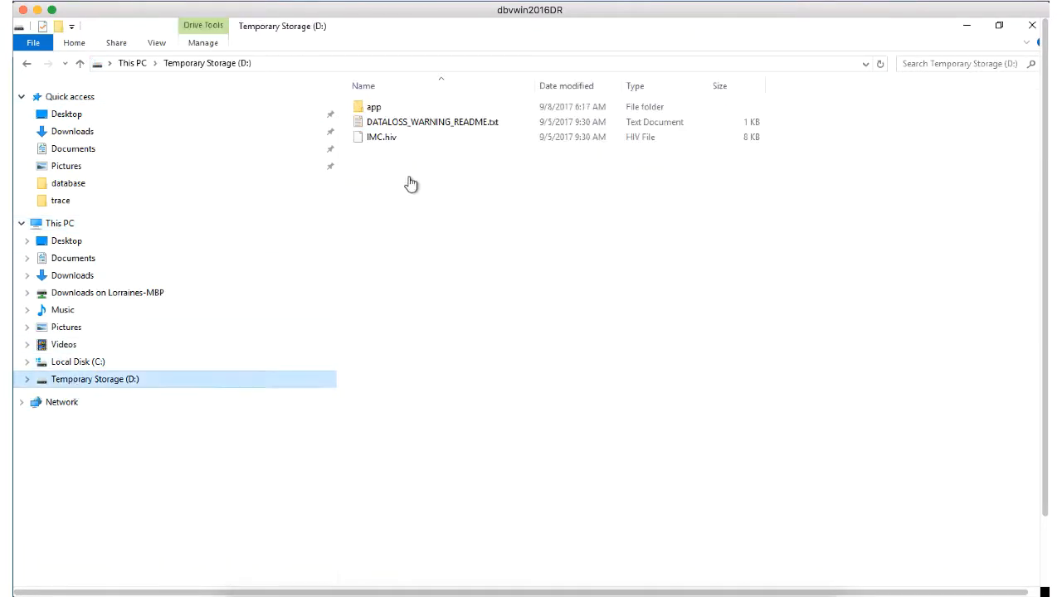
double_click(373, 107)
double_click(380, 108)
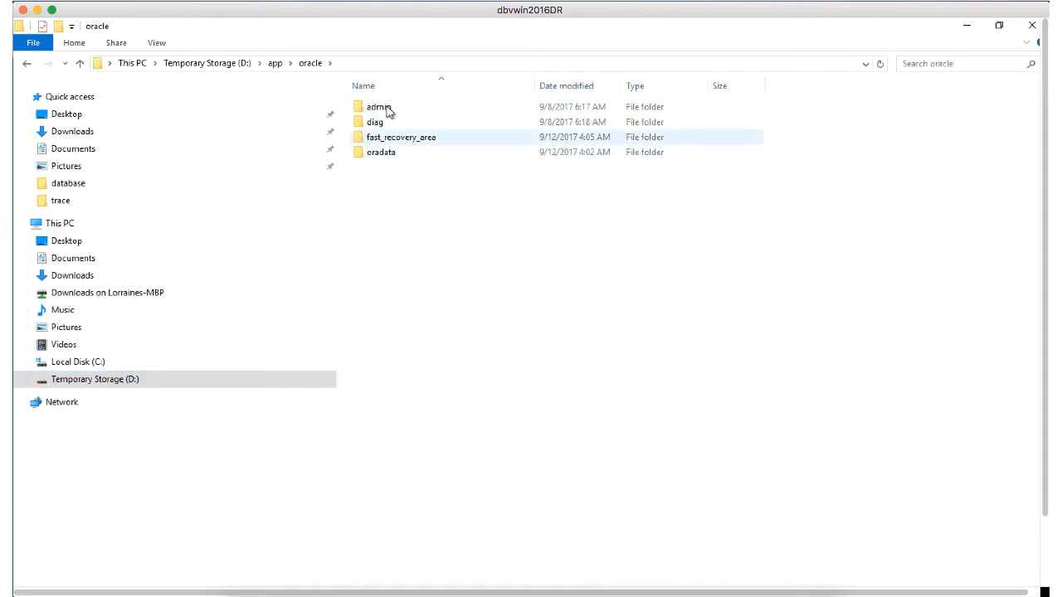
Step: Compare the contents of C:\app\oracle with D:\app\oracle via the folder tree
left_click(16, 368)
double_click(372, 107)
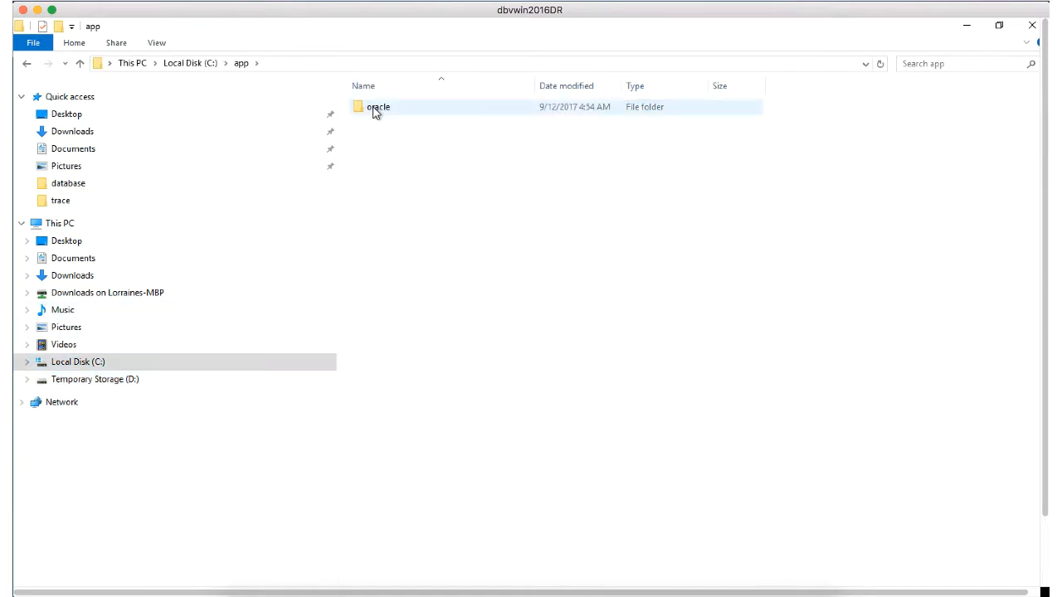
double_click(373, 109)
left_click(26, 363)
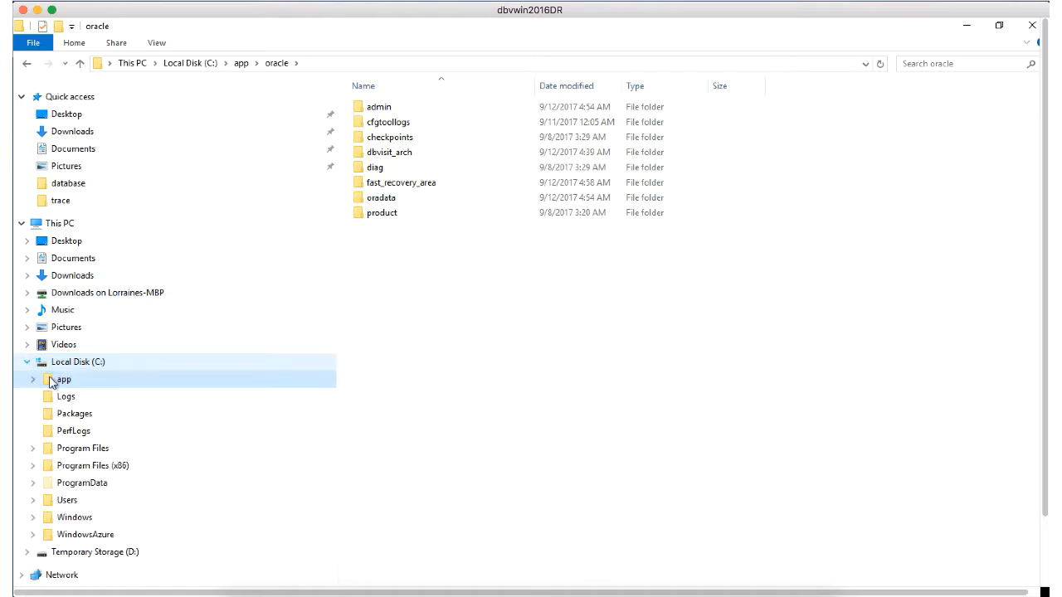
left_click(389, 152)
left_click(79, 552)
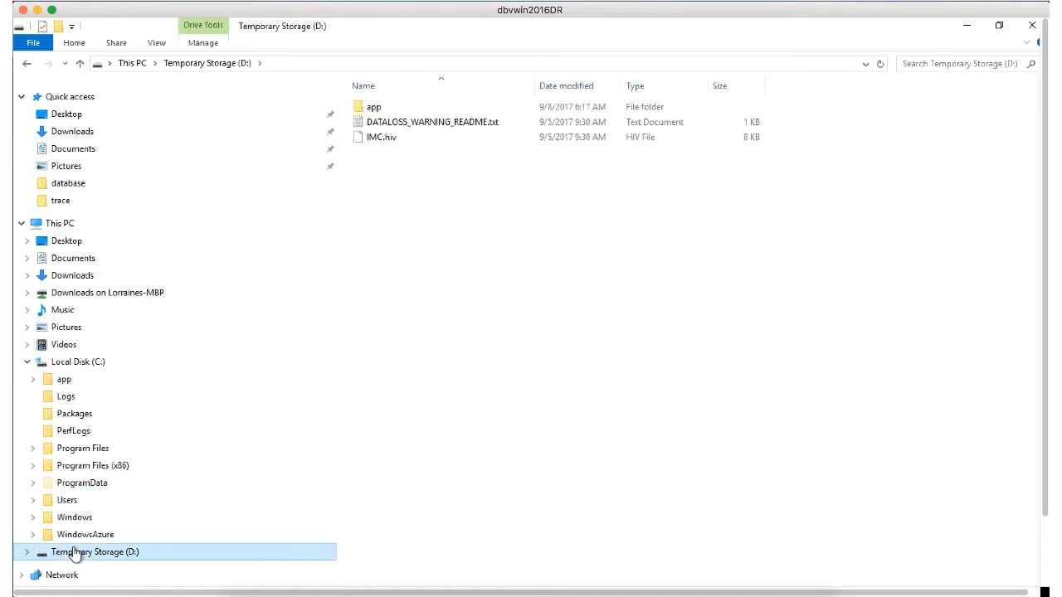
left_click(26, 553)
left_click(33, 490)
Step: Locate dbvisit_arch under C:\app\oracle and return to the Dbvisit Standby form
left_click(75, 507)
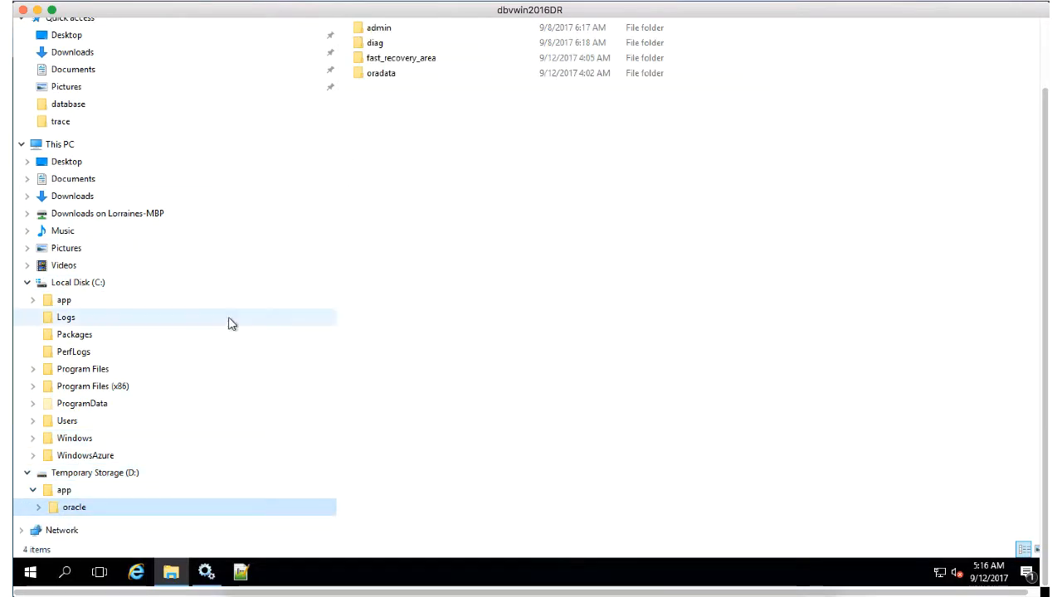
scroll(393, 315, "up", 3)
left_click(63, 379)
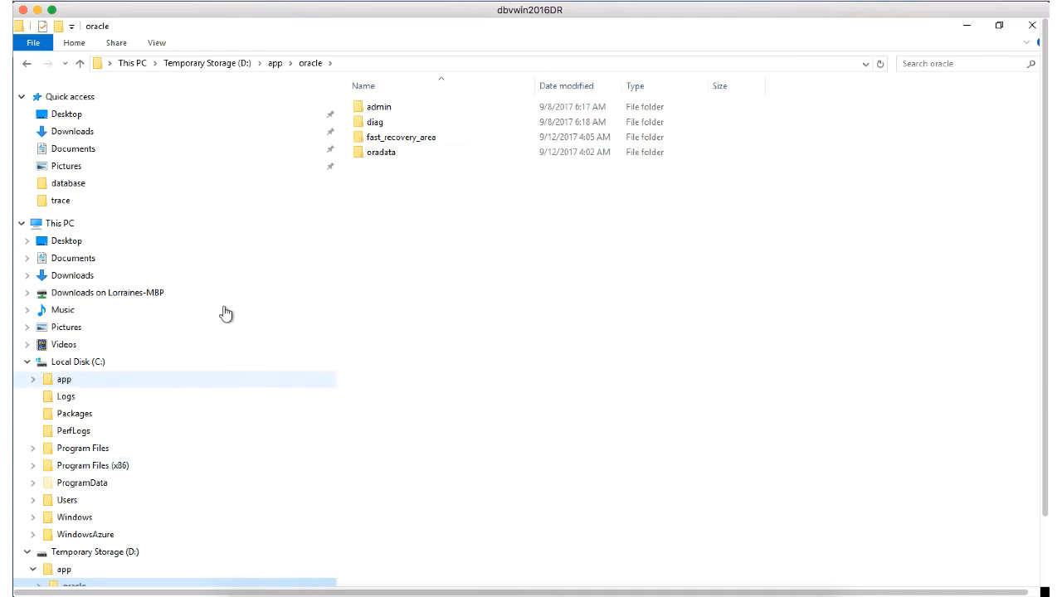
double_click(377, 108)
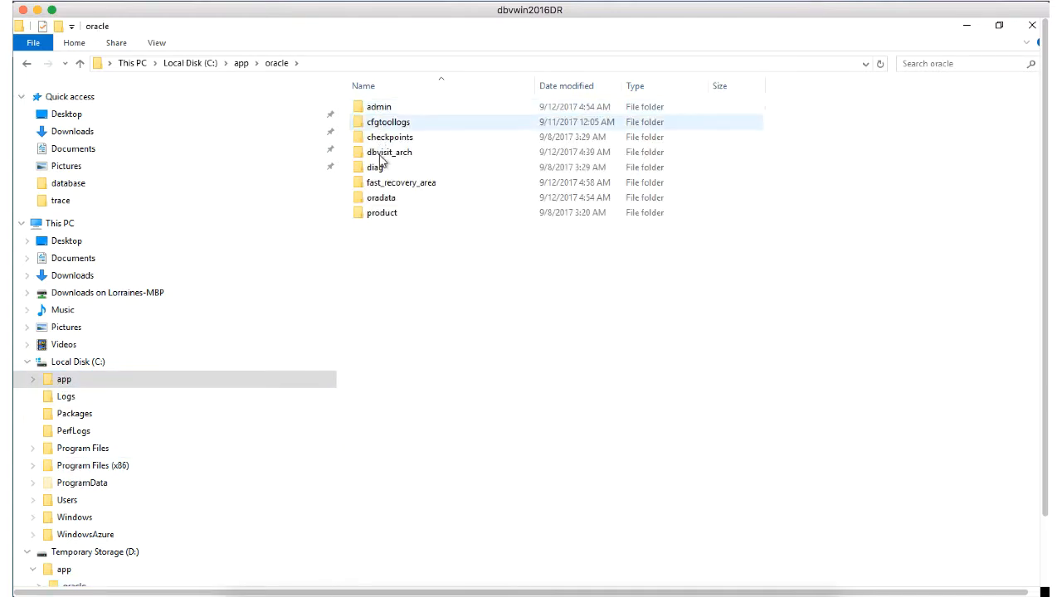
left_click(383, 156)
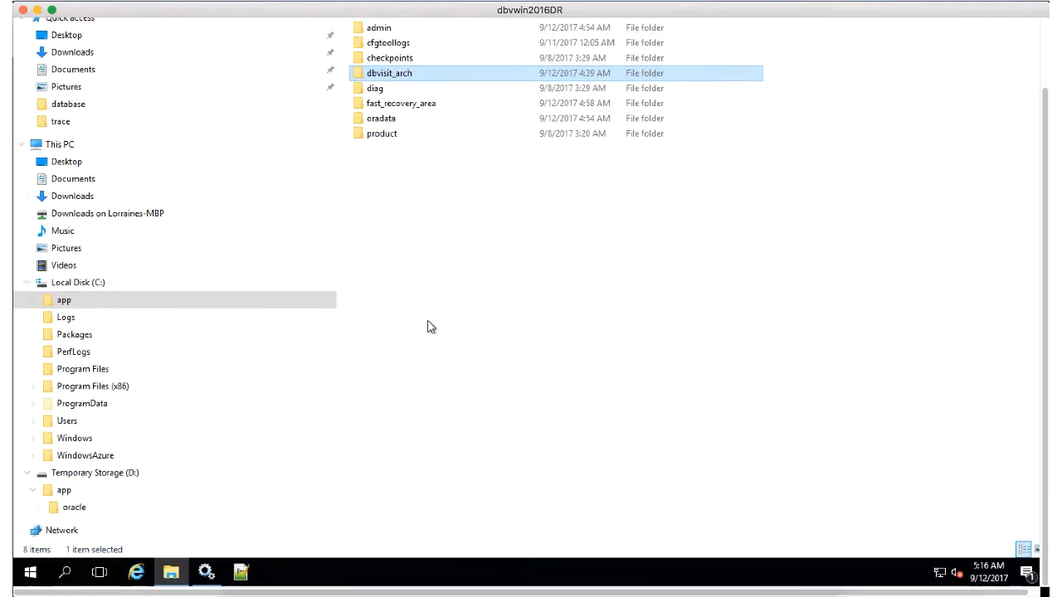
left_click(335, 585)
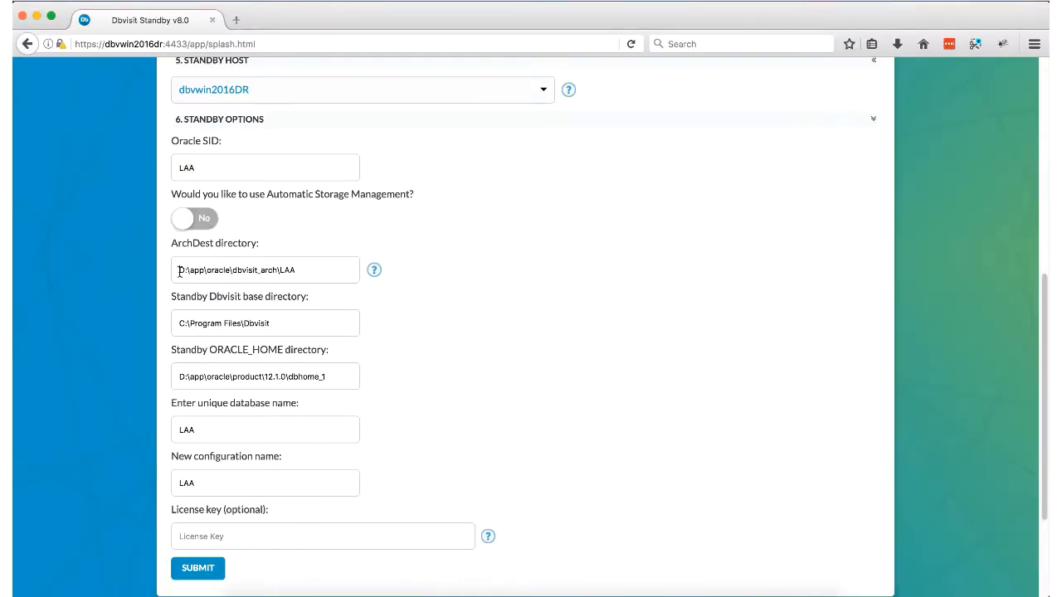
Step: Switch ArchDest to the C: drive and check the DR server's C:\app\oracle\product\12.1.0 folder
type("C")
left_click_drag(180, 324, 281, 321)
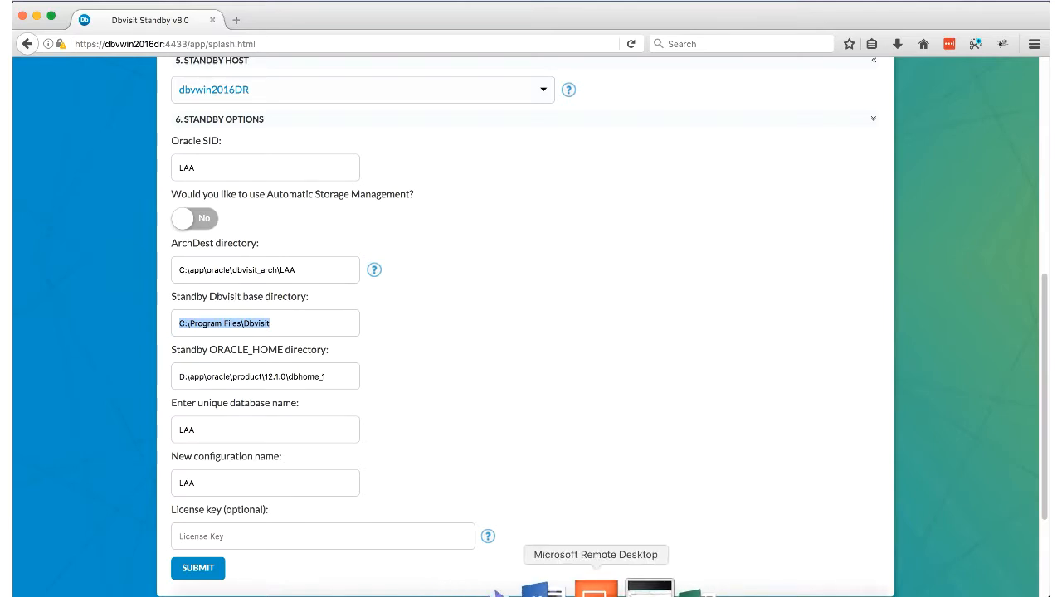
left_click(596, 590)
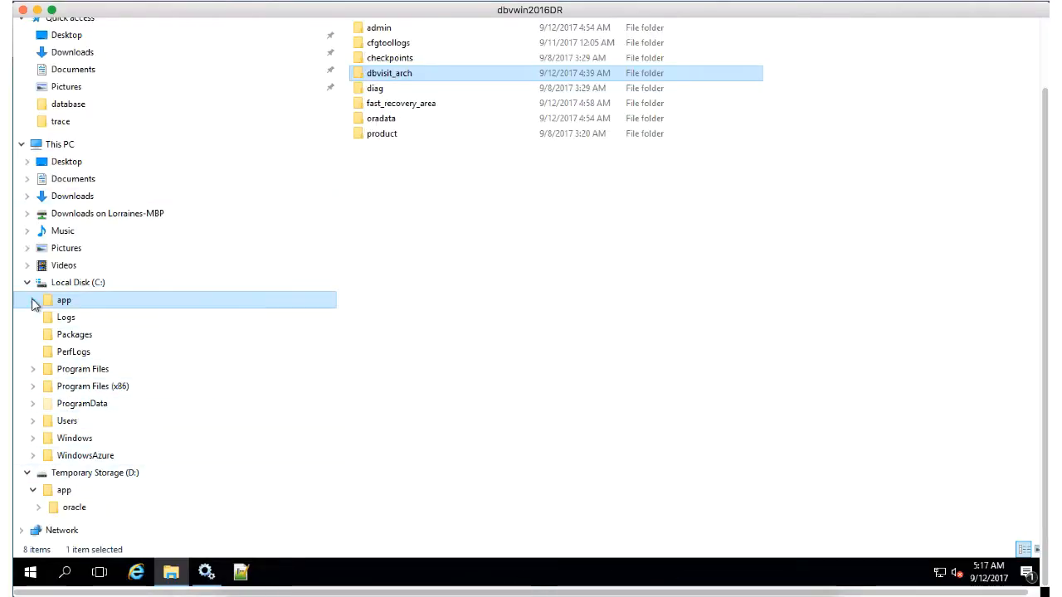
left_click(34, 300)
left_click(38, 317)
left_click(46, 457)
left_click(45, 457)
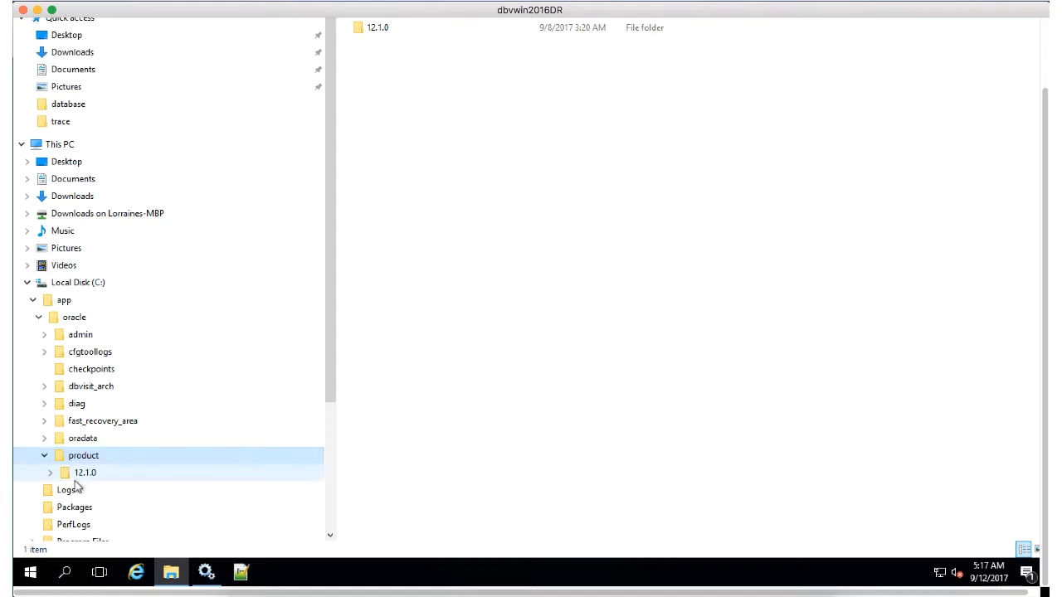
left_click(83, 473)
Step: Point the standby ORACLE_HOME at C:\app\oracle, rename configuration LAA to AZR2, and submit
left_click(336, 585)
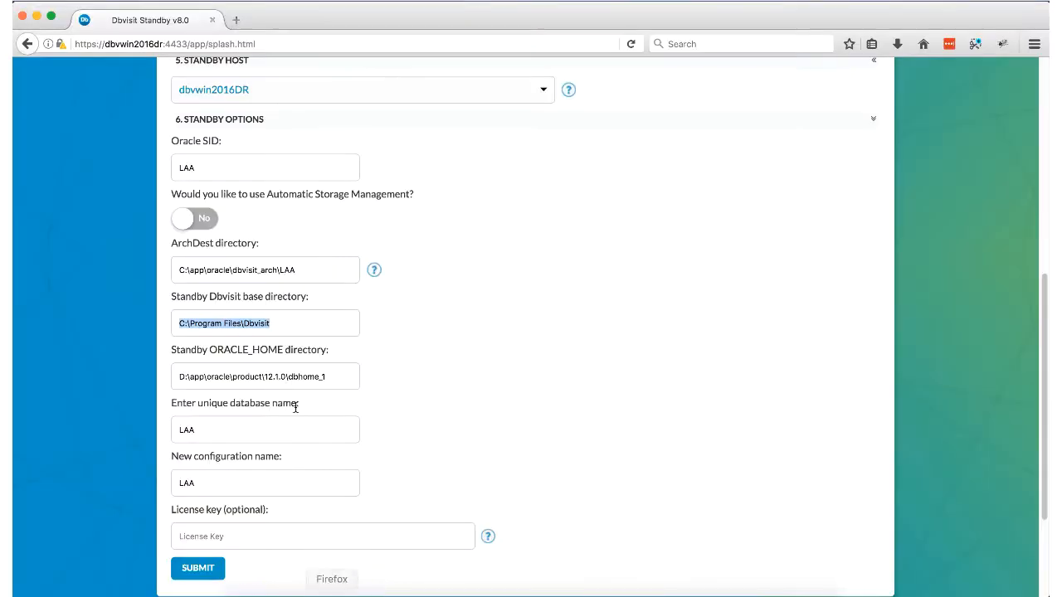
left_click(180, 376)
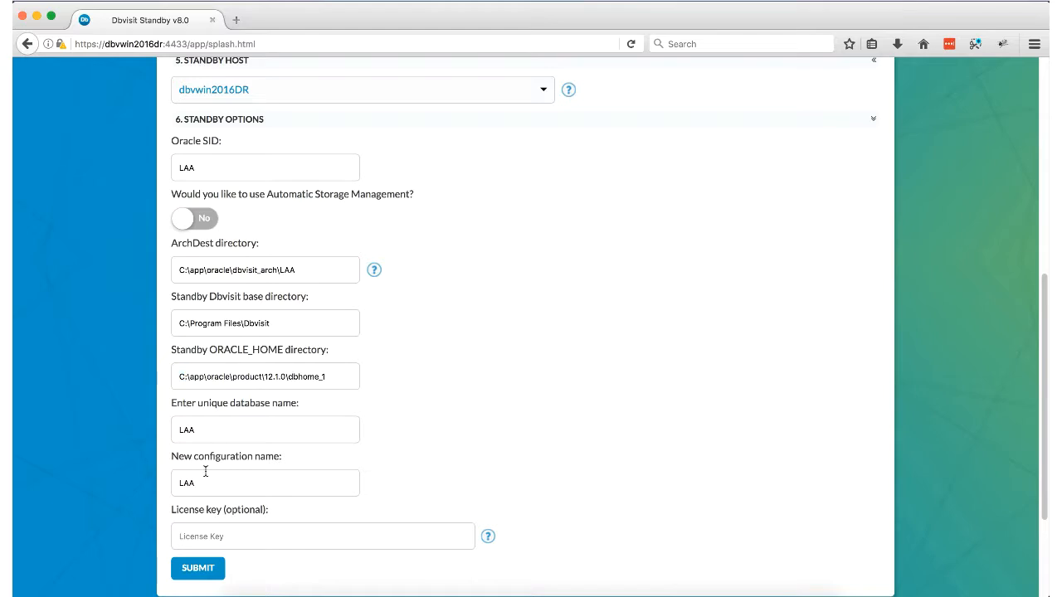
left_click_drag(209, 434, 172, 409)
scroll(224, 433, "down", 2)
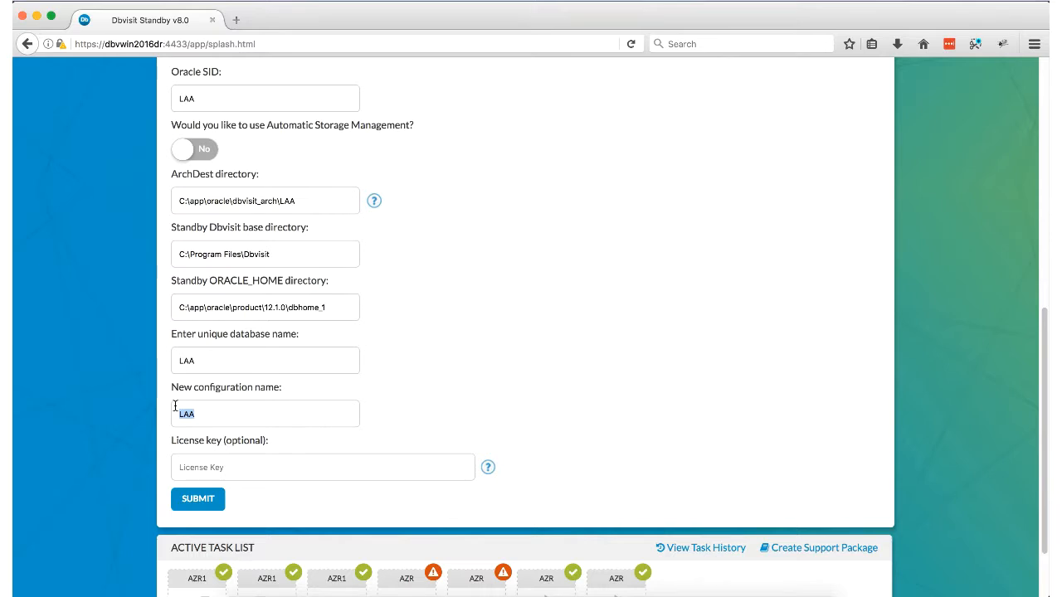
left_click(197, 499)
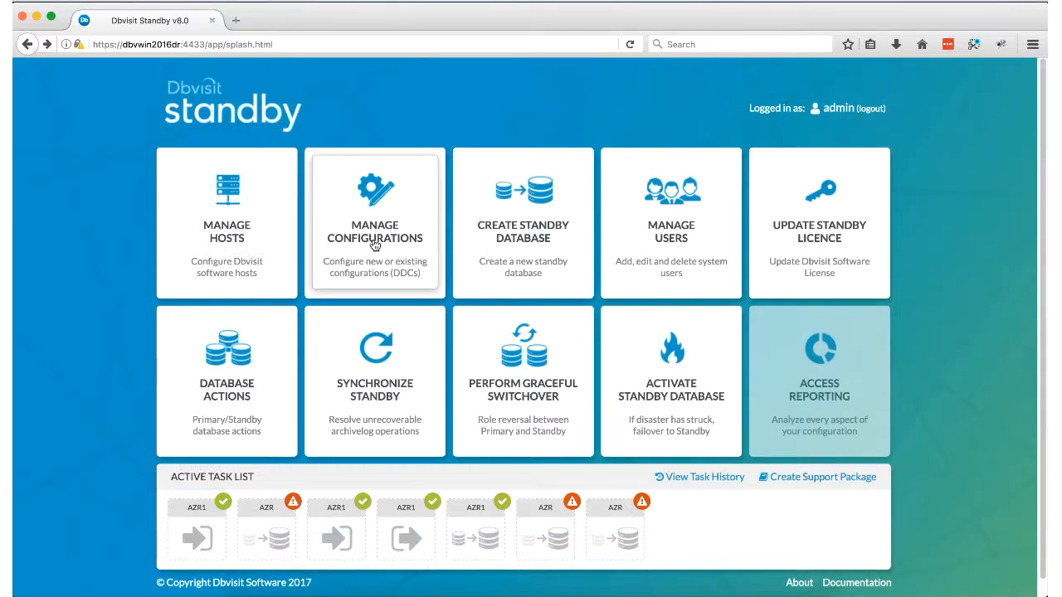
Step: Check AZR2 in the configurations list, then go to Create Standby Database from the main menu
left_click(372, 238)
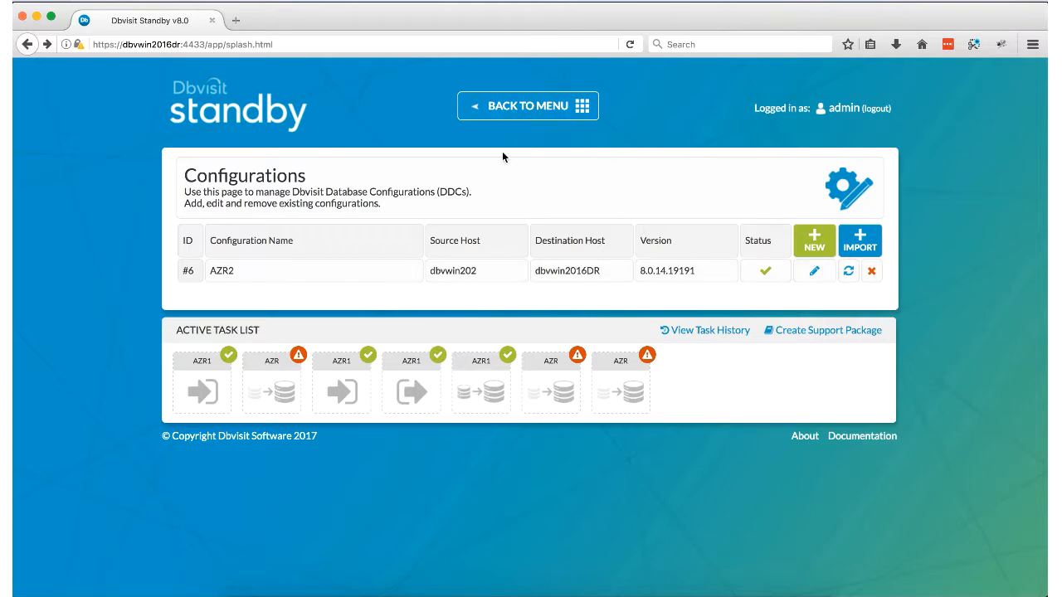
left_click(528, 106)
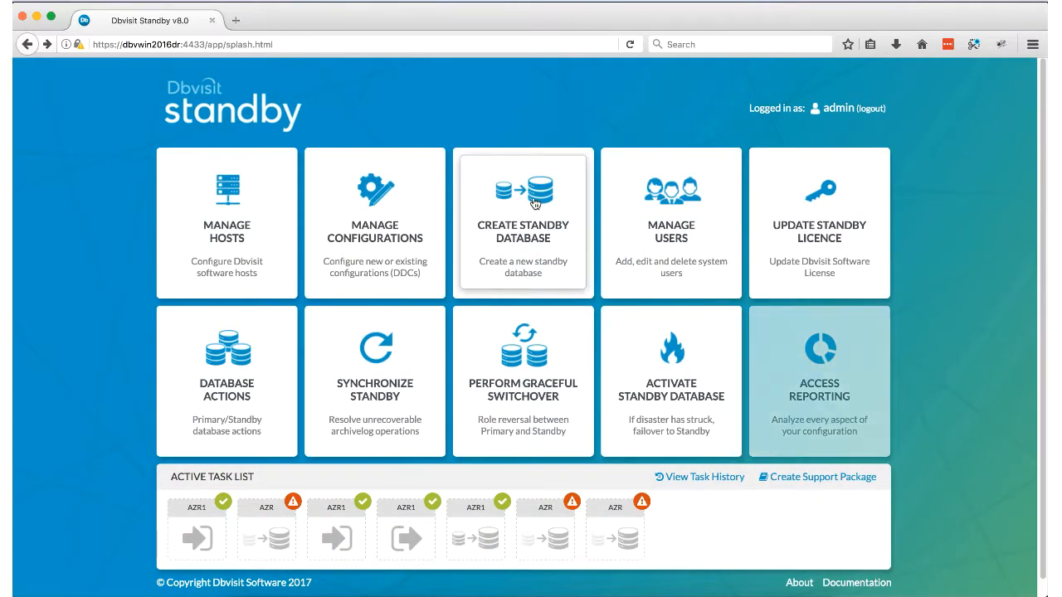
left_click(497, 254)
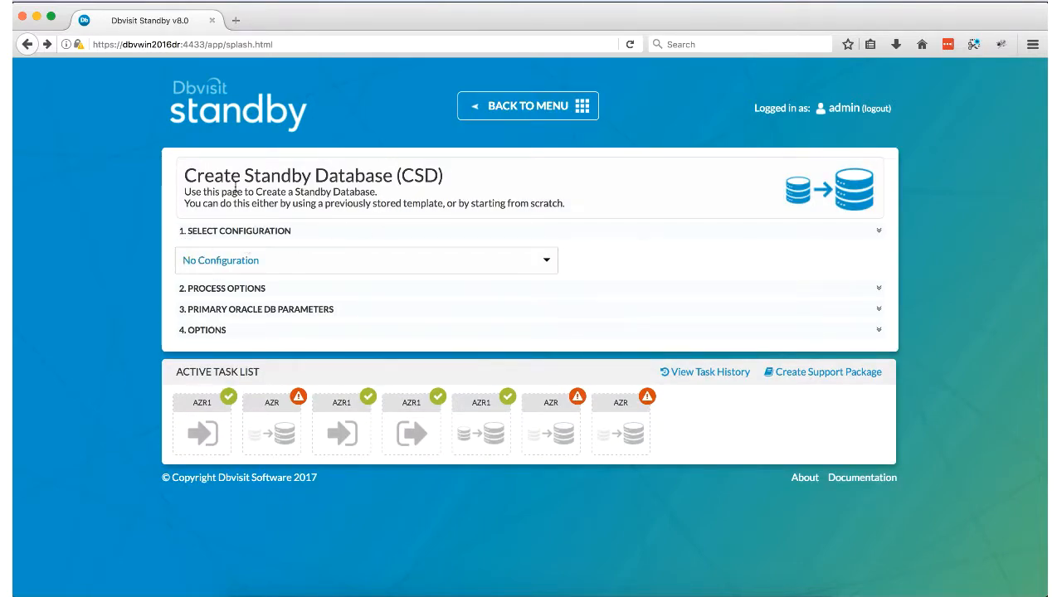
left_click(520, 270)
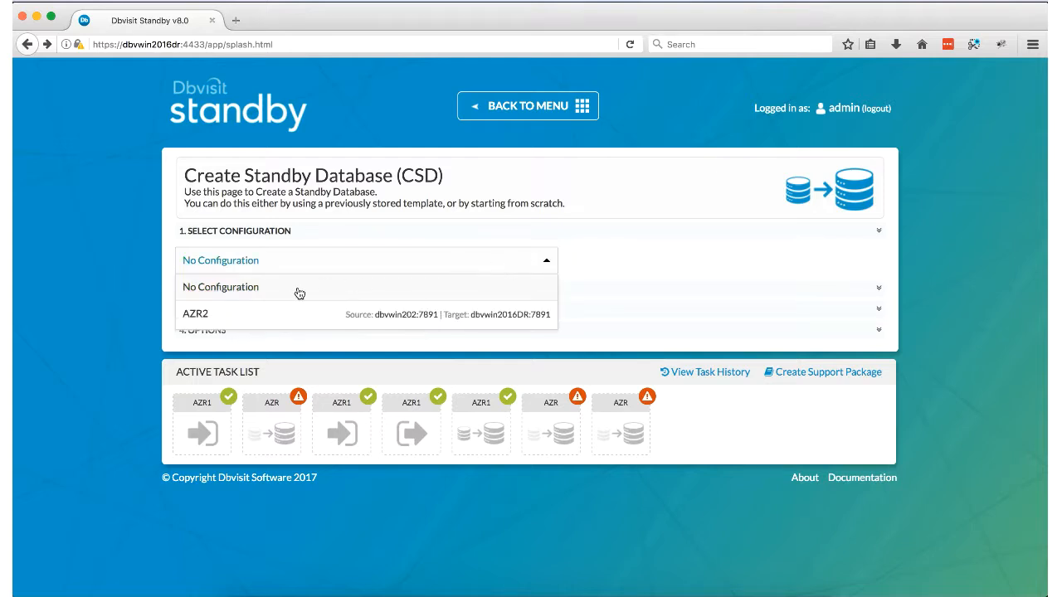
left_click(205, 313)
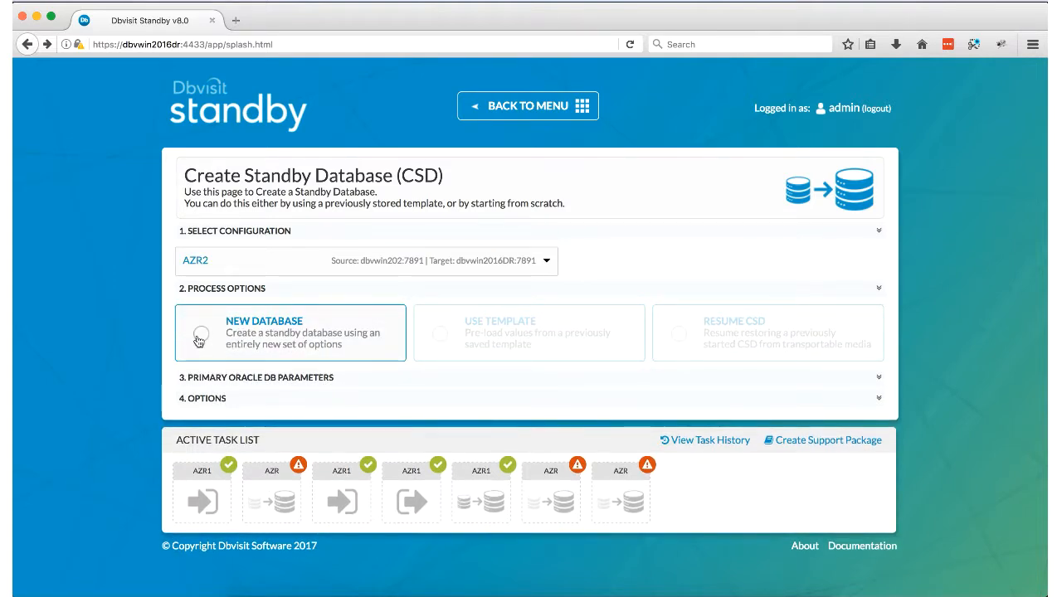
left_click(199, 338)
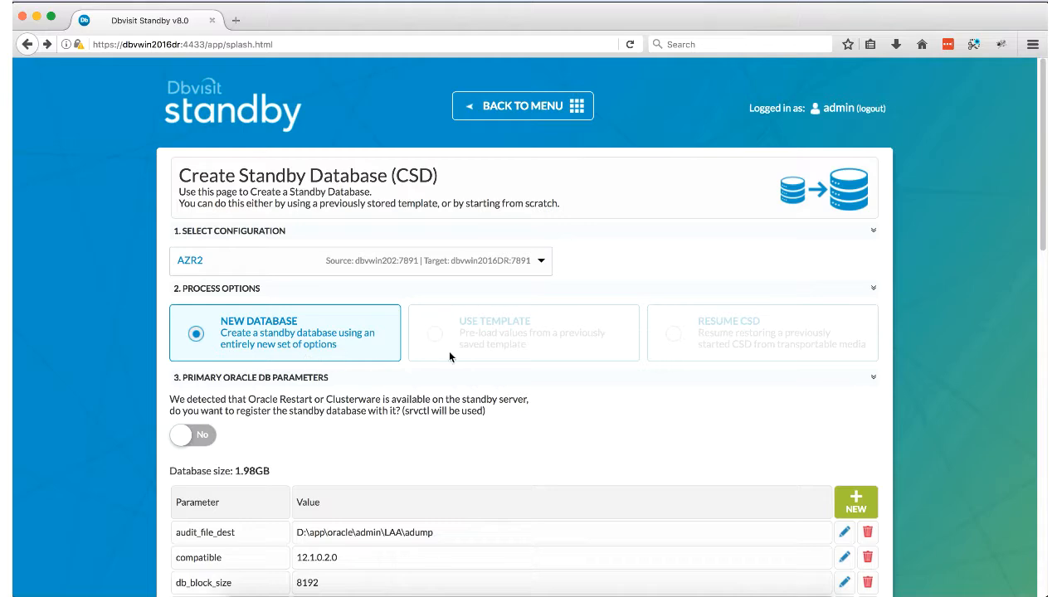
scroll(450, 354, "down", 2)
scroll(347, 331, "down", 3)
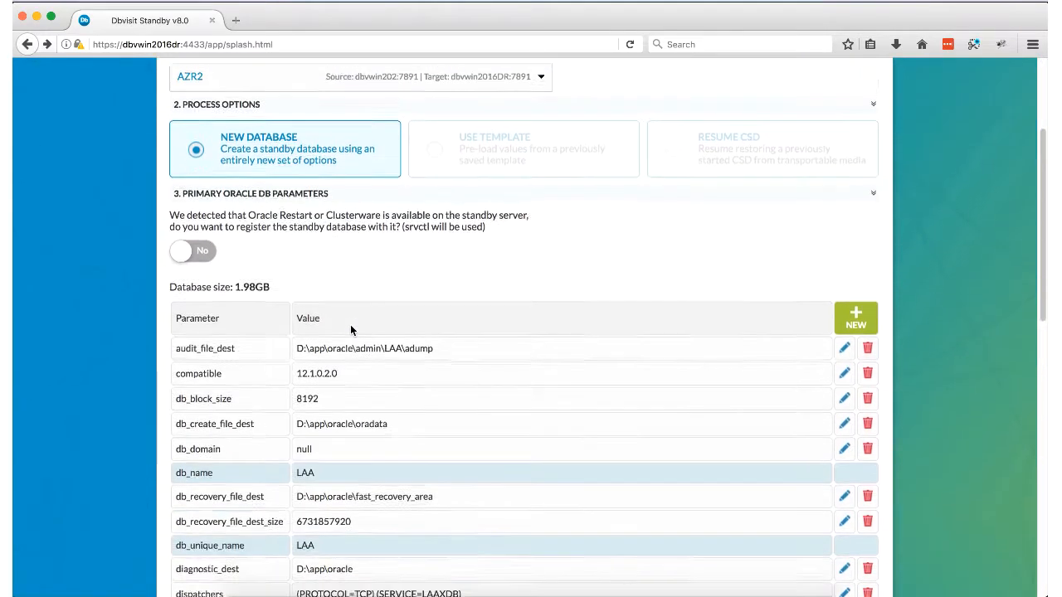
scroll(236, 210, "down", 1)
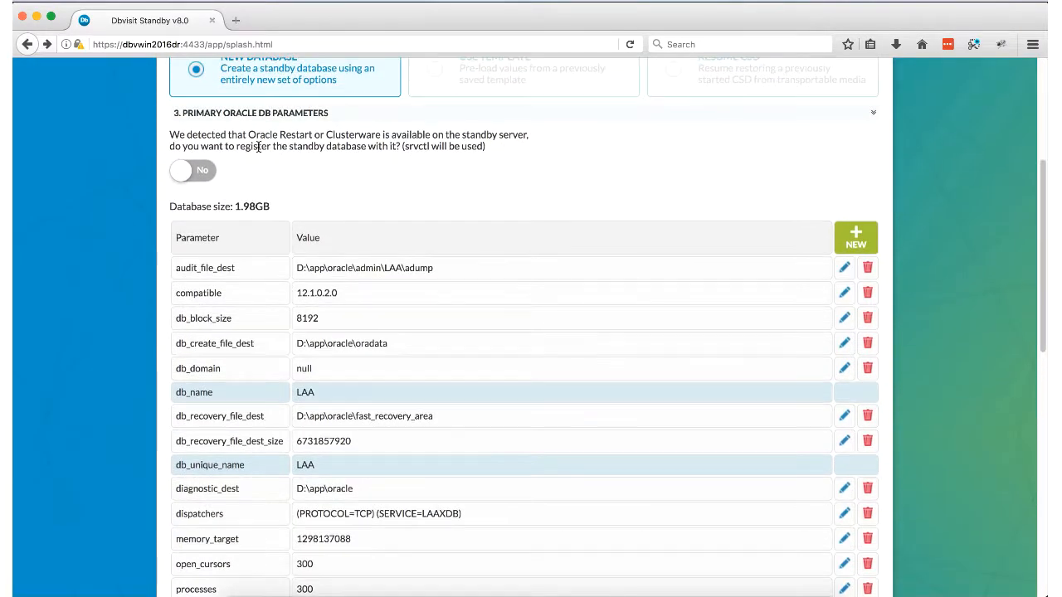
left_click_drag(256, 136, 327, 136)
scroll(378, 195, "down", 3)
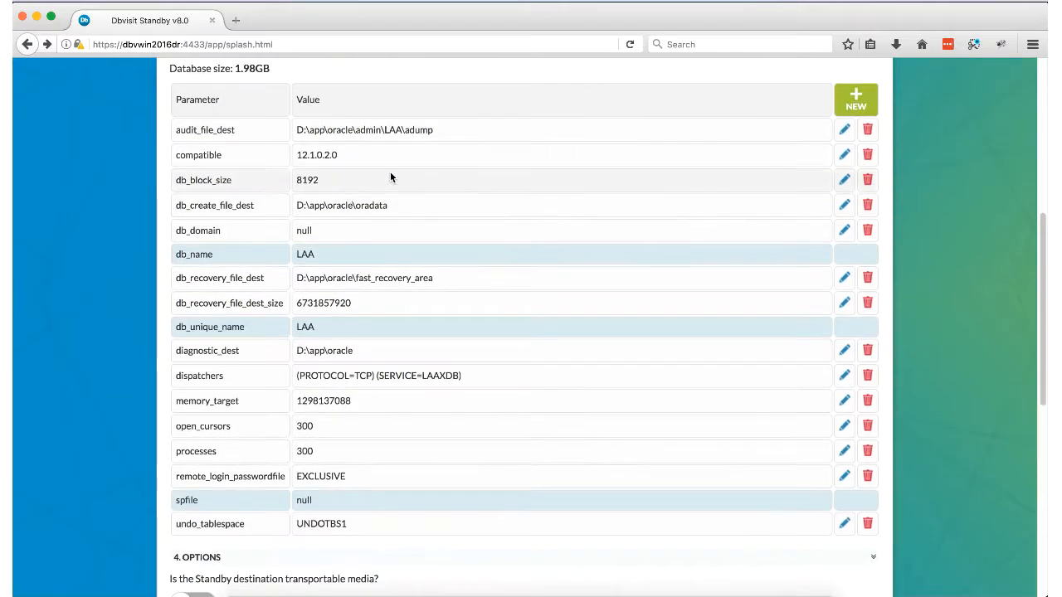
scroll(370, 360, "down", 3)
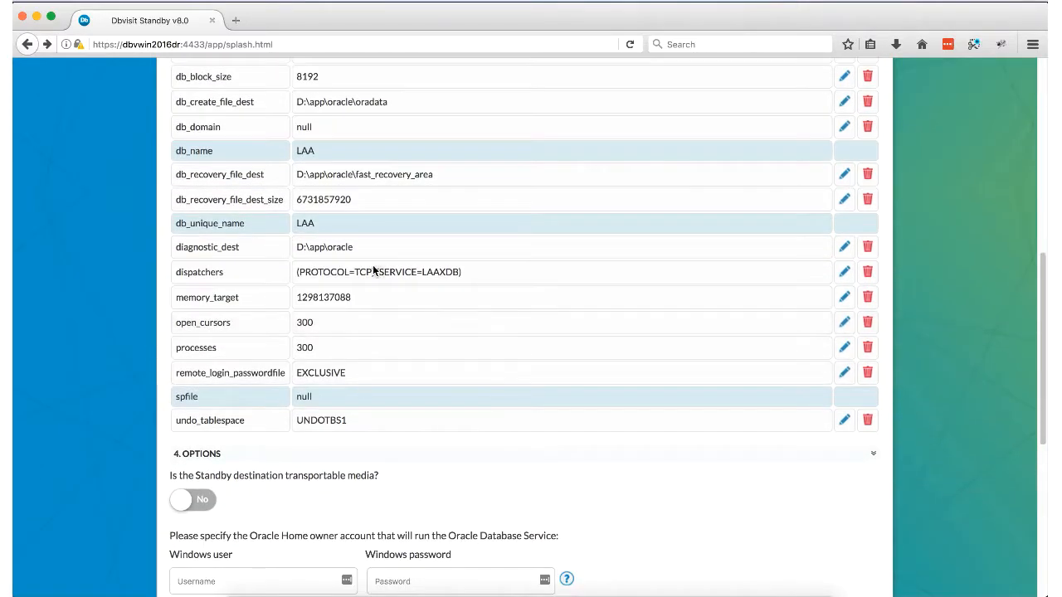
scroll(398, 333, "down", 6)
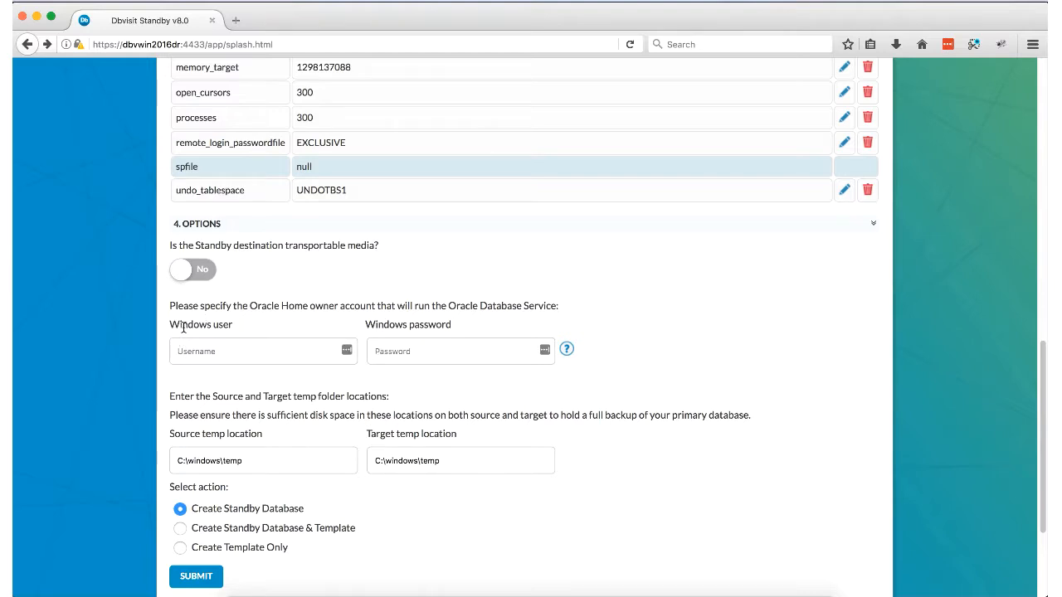
Step: Enter the Oracle Home owner's Windows user and password, keep C:\windows\temp folders, and submit AZR2 creation
left_click_drag(171, 326, 232, 323)
left_click(209, 354)
type("oracle")
key("Tab")
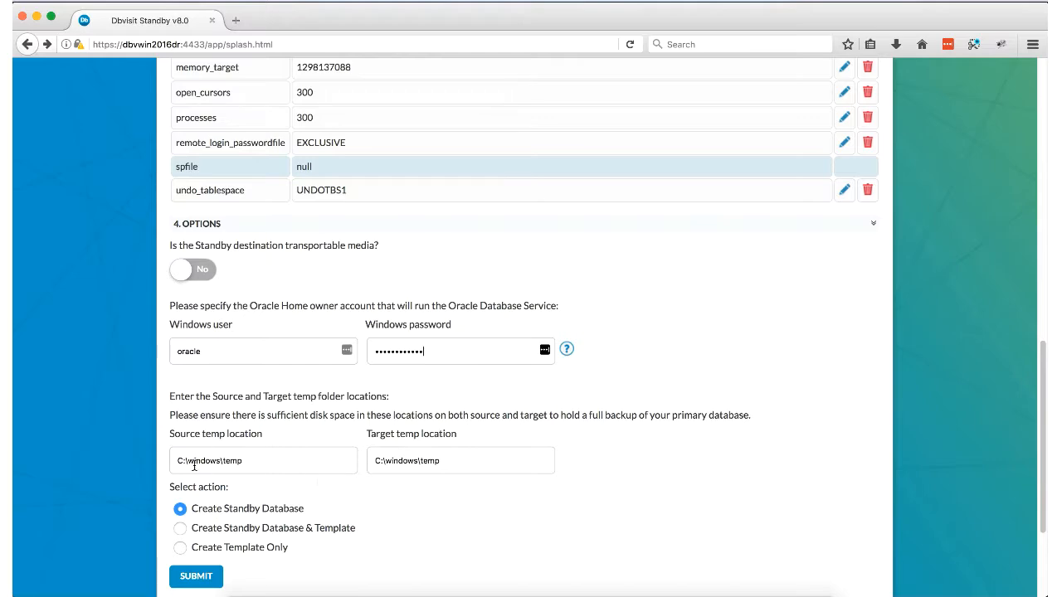
scroll(296, 420, "up", 1)
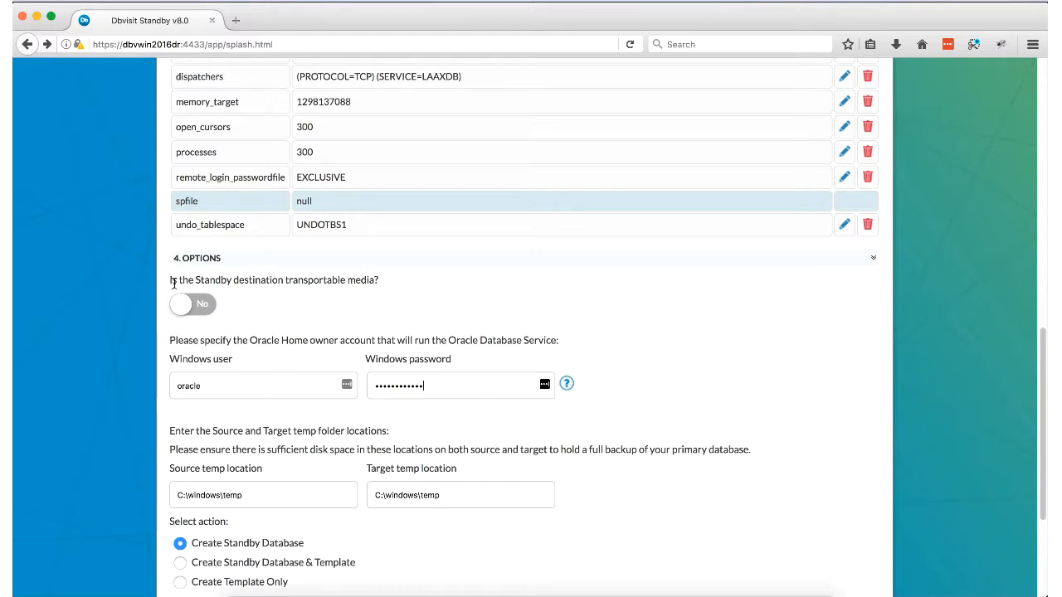
left_click(245, 494)
left_click_drag(245, 494, 173, 480)
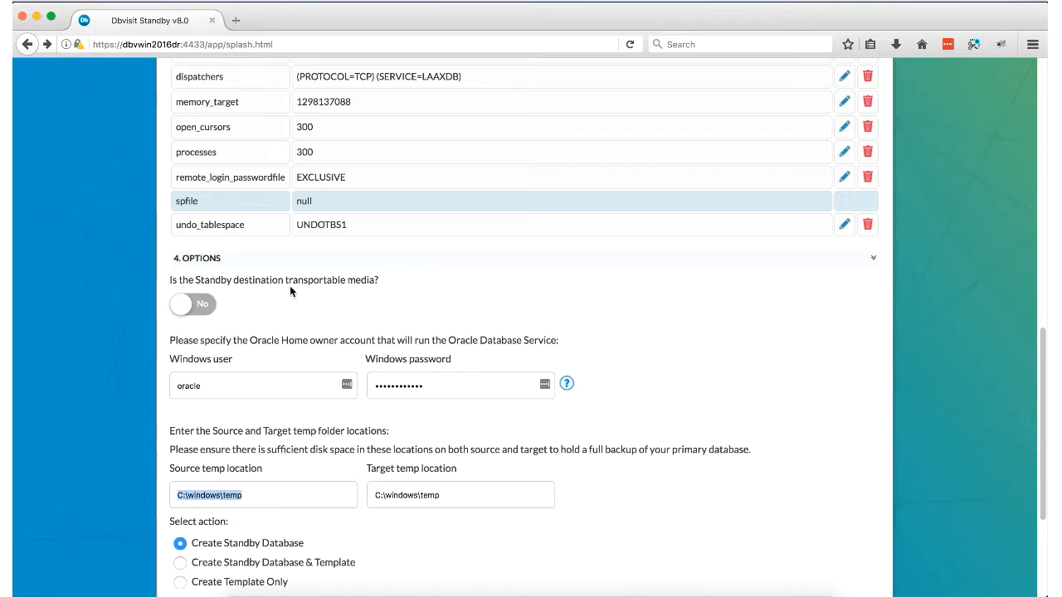
scroll(279, 370, "down", 3)
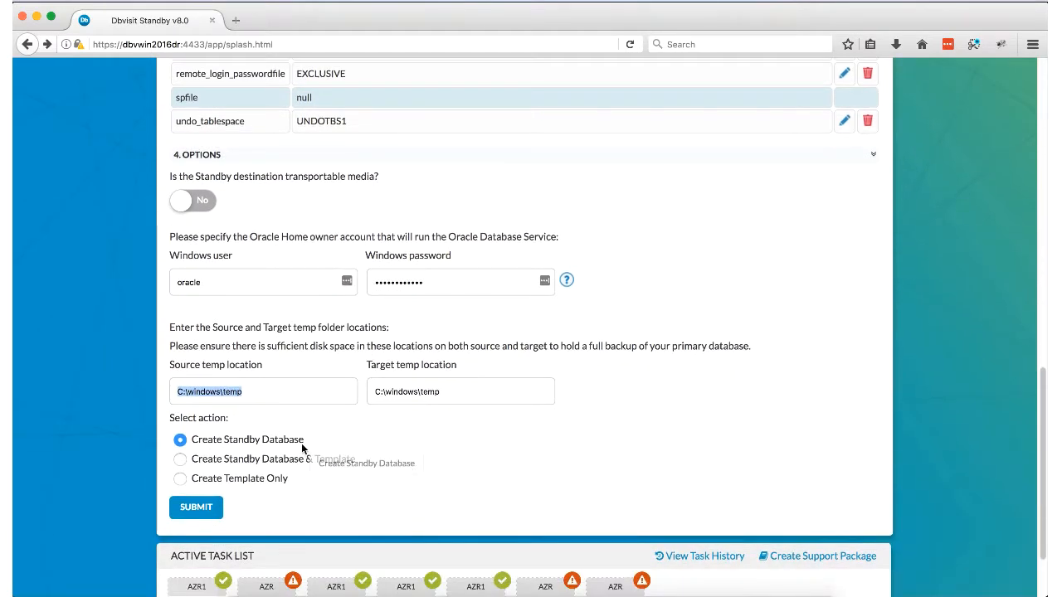
left_click(199, 506)
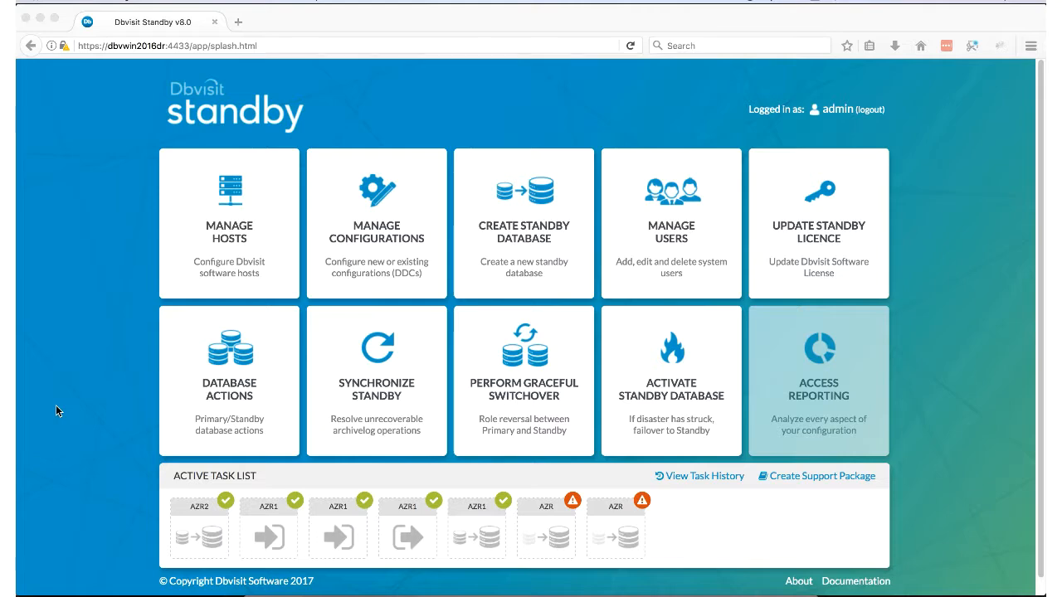
left_click(193, 533)
left_click(237, 541)
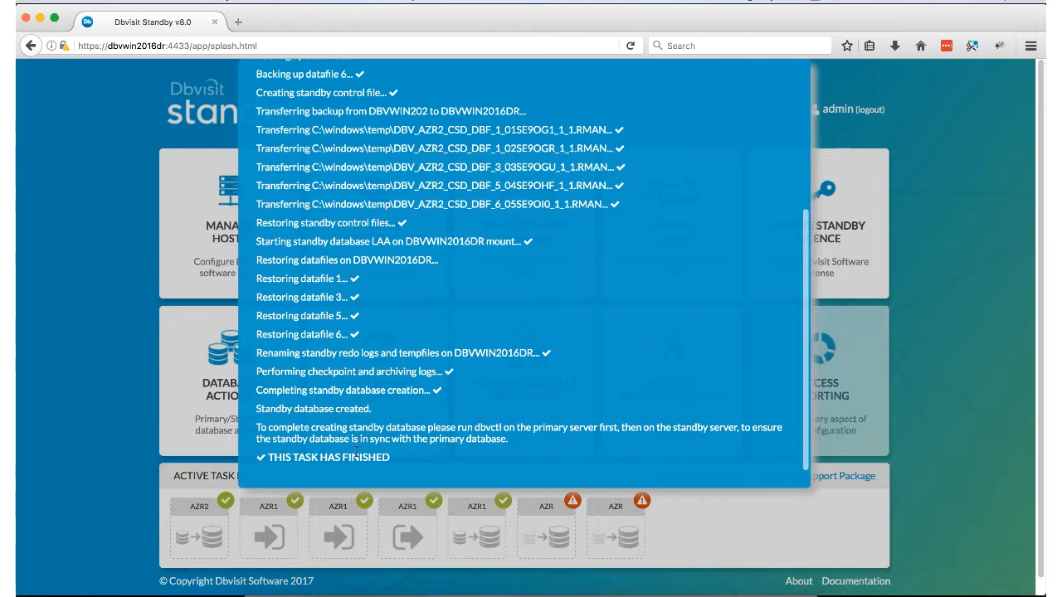
scroll(799, 133, "up", 10)
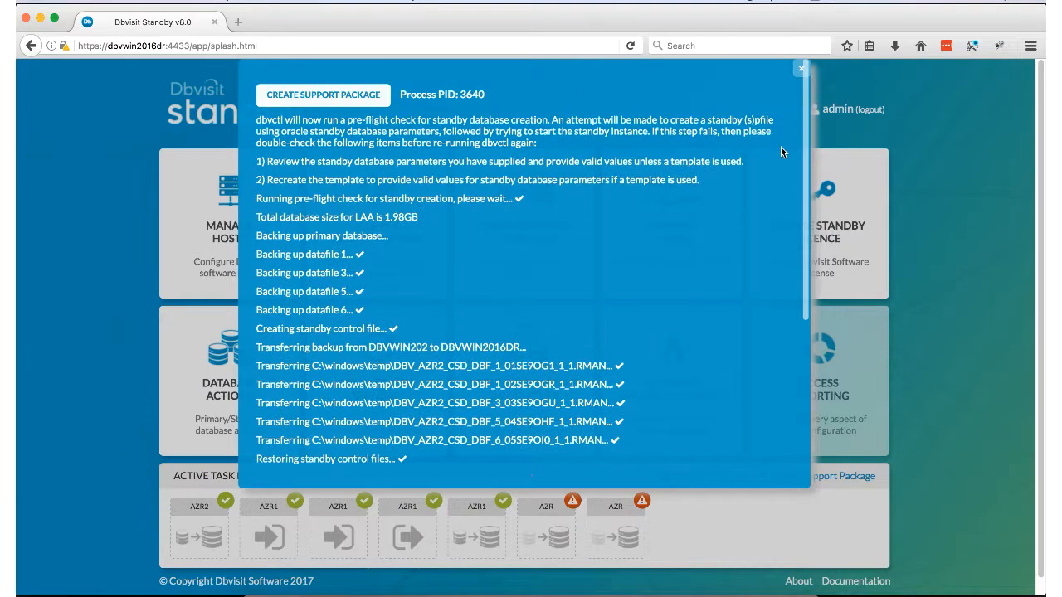
left_click(800, 70)
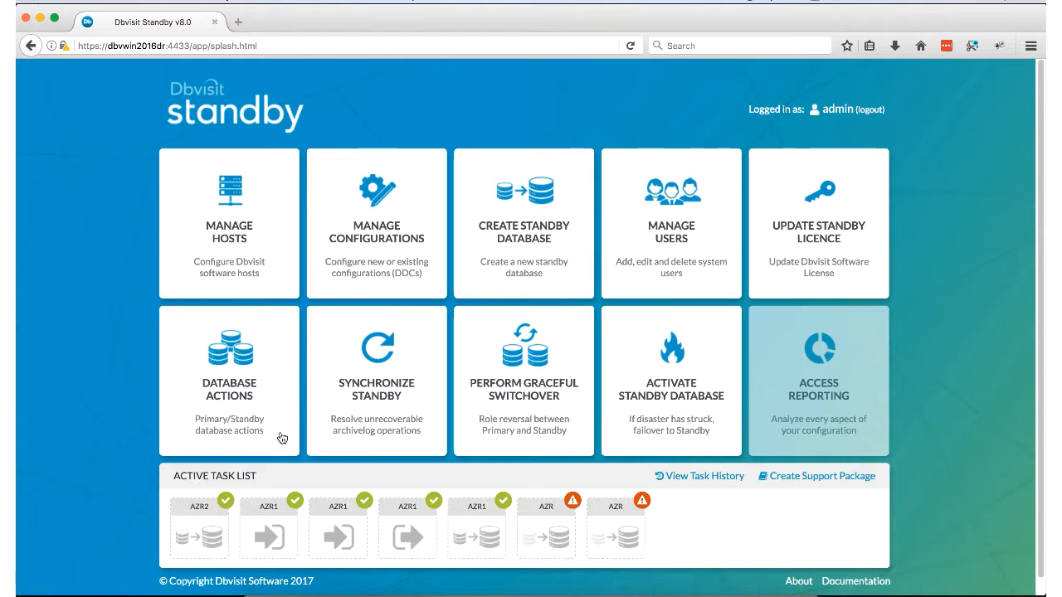
Step: Run the AZR2 log gap report from Database Actions and close it
left_click(220, 401)
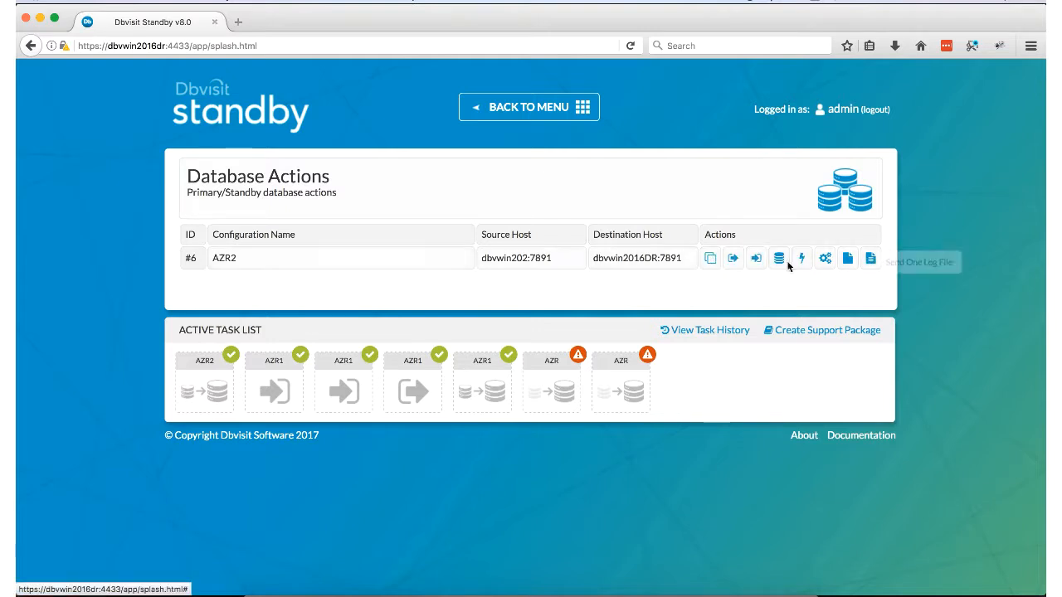
left_click(711, 260)
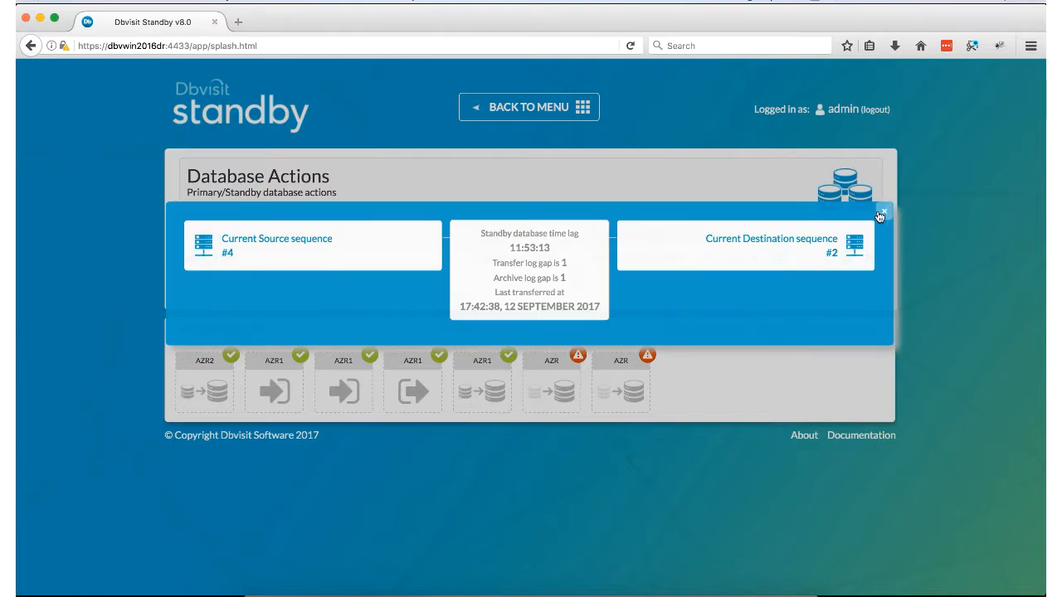
left_click(884, 212)
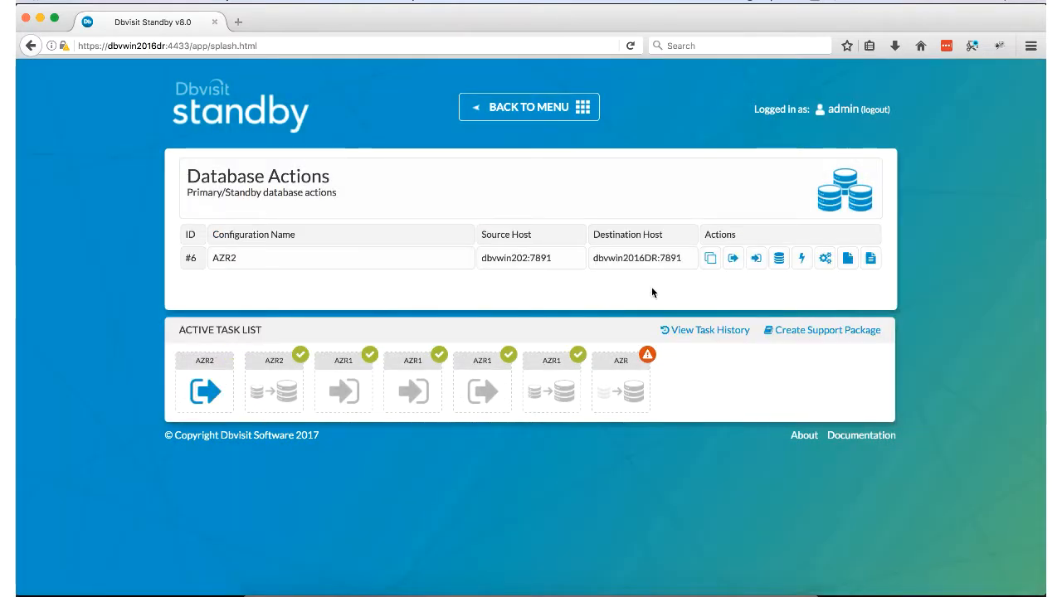
mouse_move(437, 359)
mouse_move(195, 398)
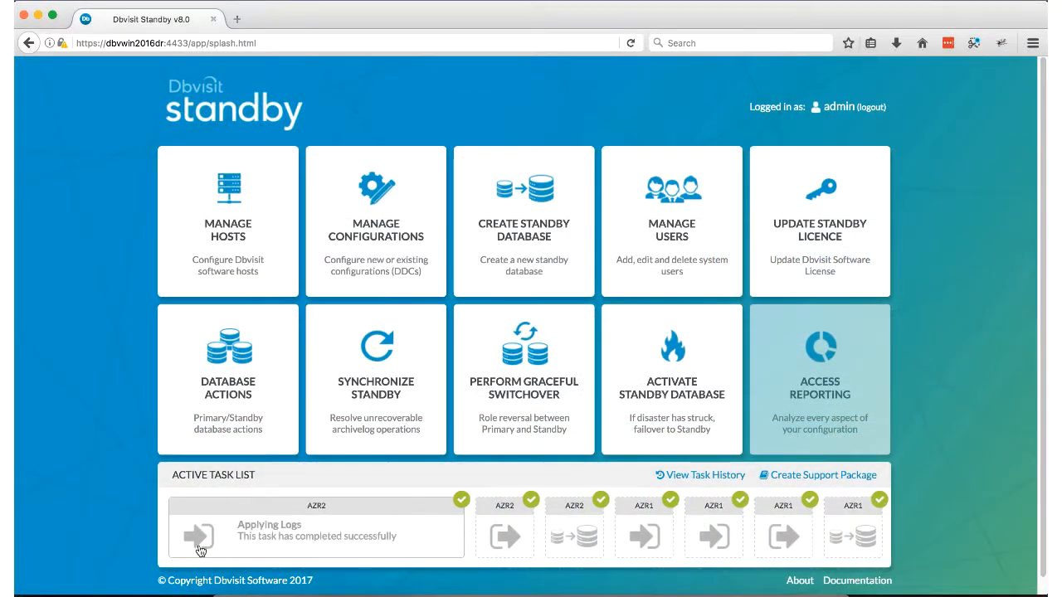
Step: Rerun the AZR2 log gap report, then check the standby database status on dbvwin2016DR
left_click(199, 387)
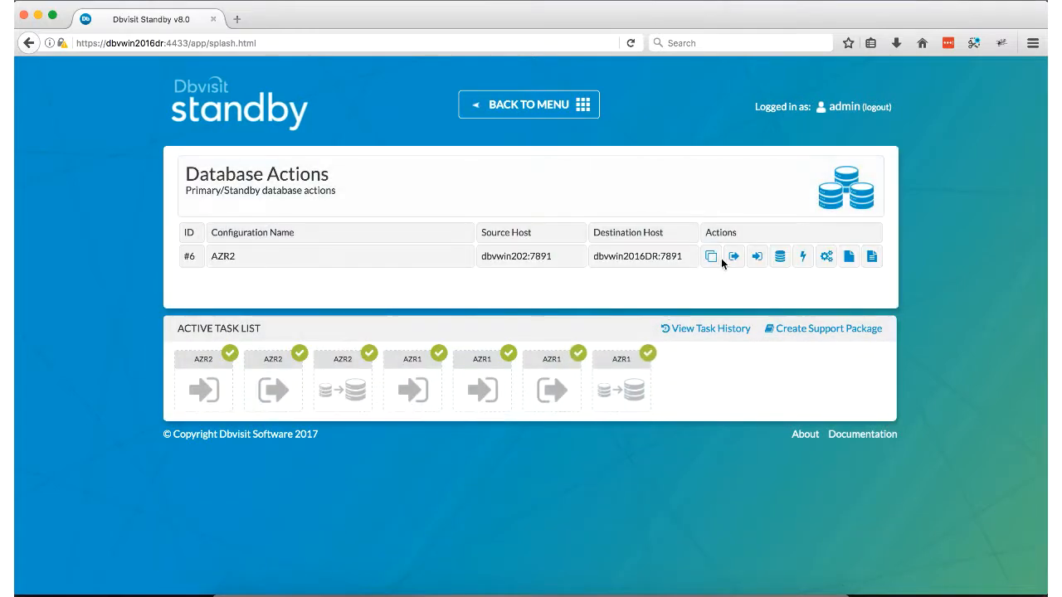
left_click(711, 256)
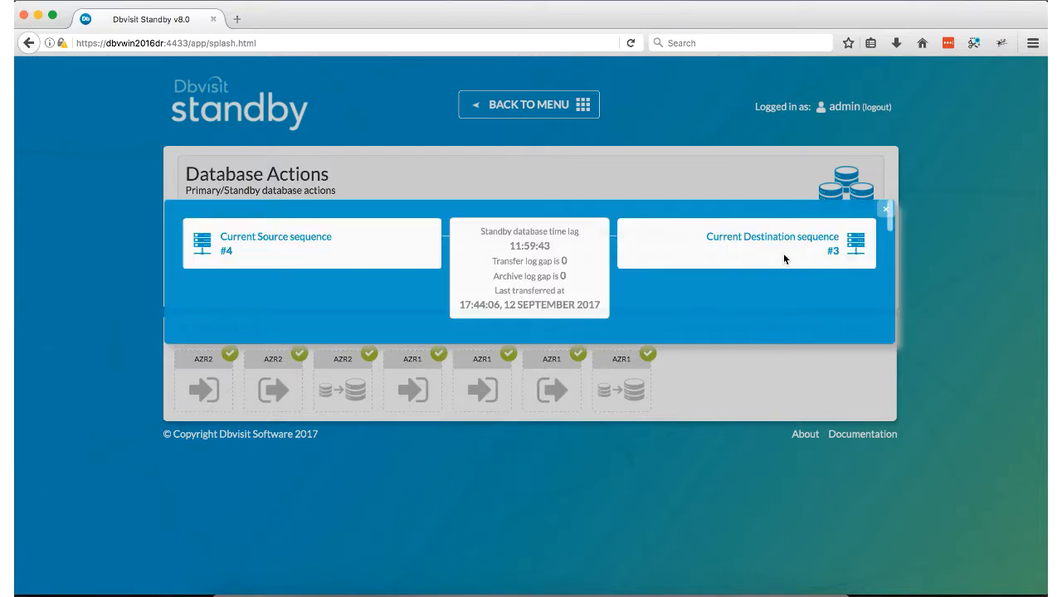
left_click(886, 210)
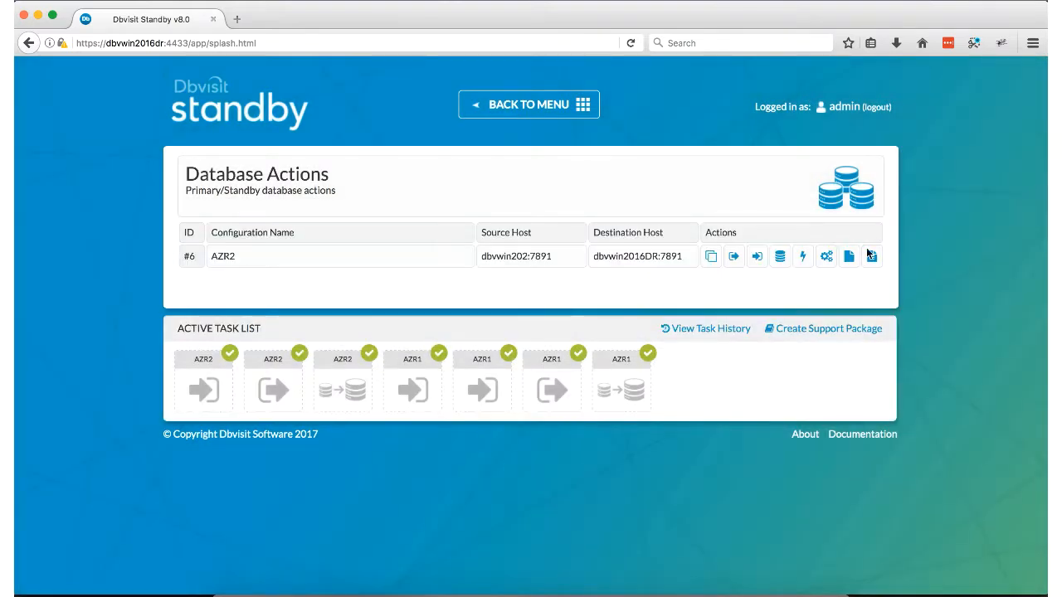
left_click(780, 257)
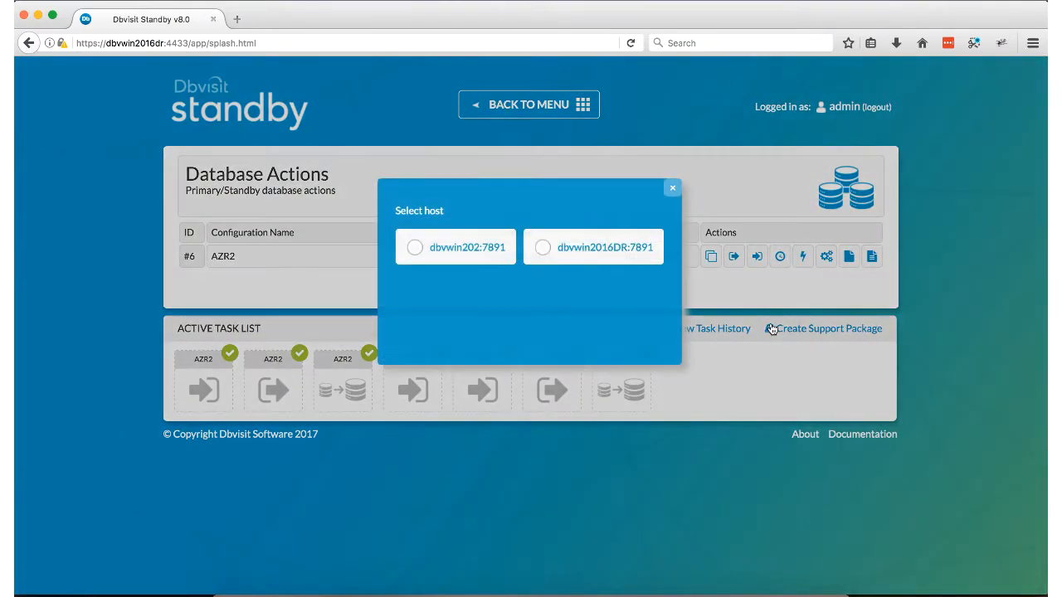
left_click(541, 249)
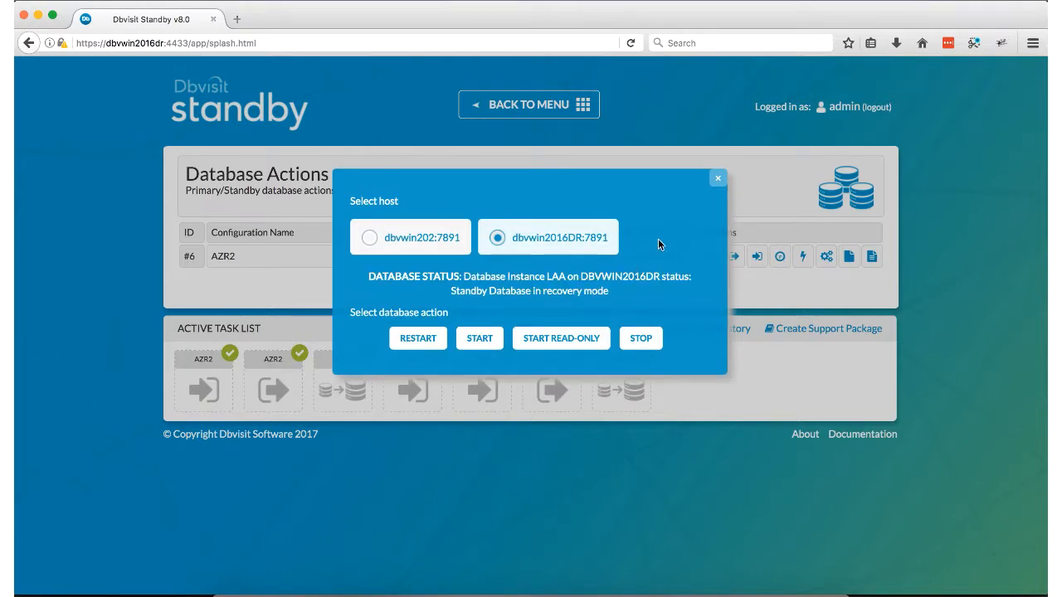
left_click(718, 180)
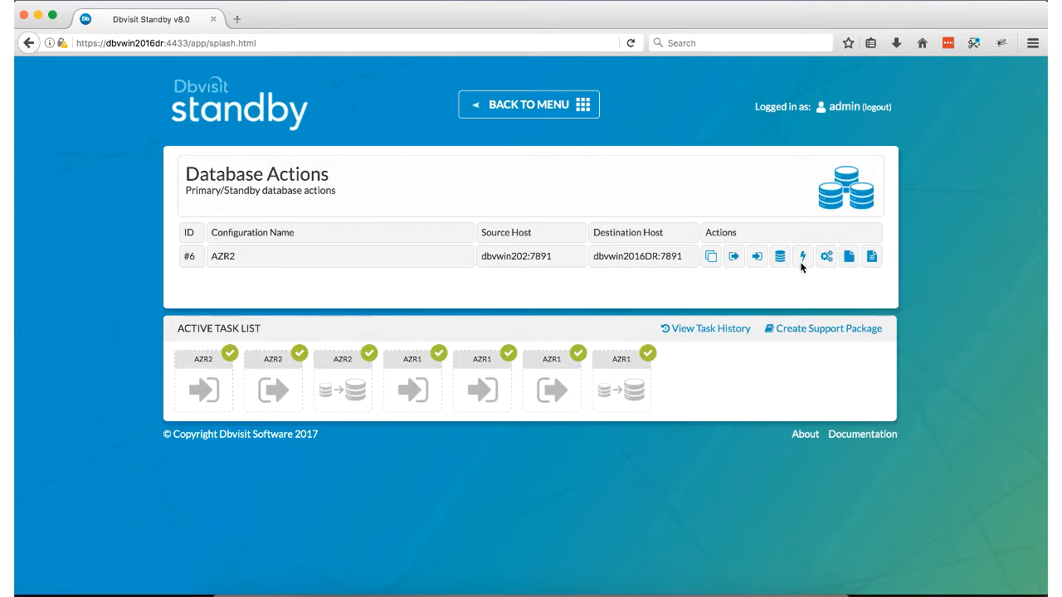
Step: Open Perform Graceful Switchover with AZR2 selected, then go back to the main menu
left_click(543, 108)
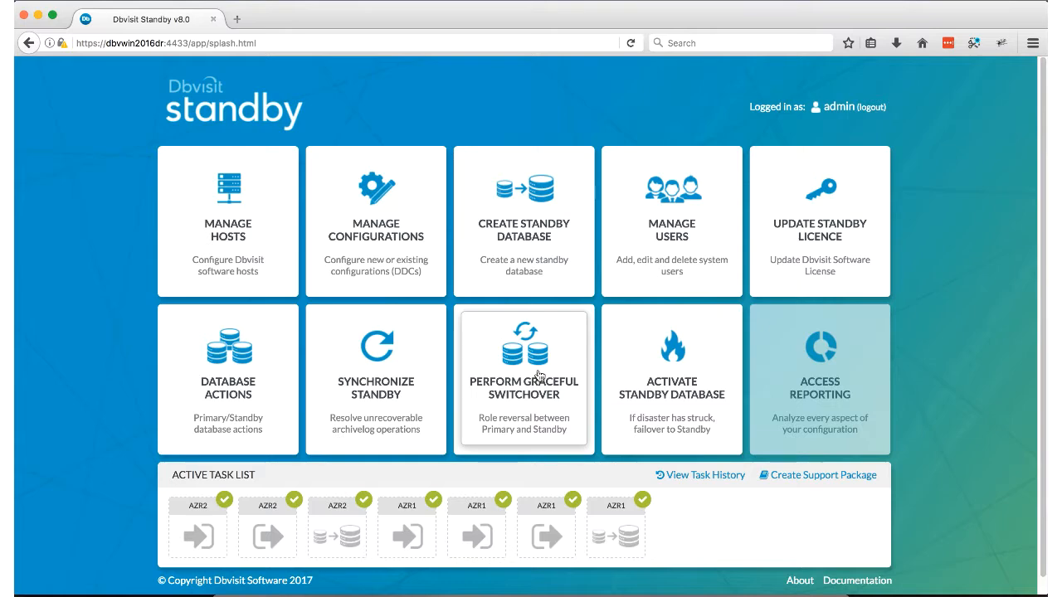
left_click(498, 384)
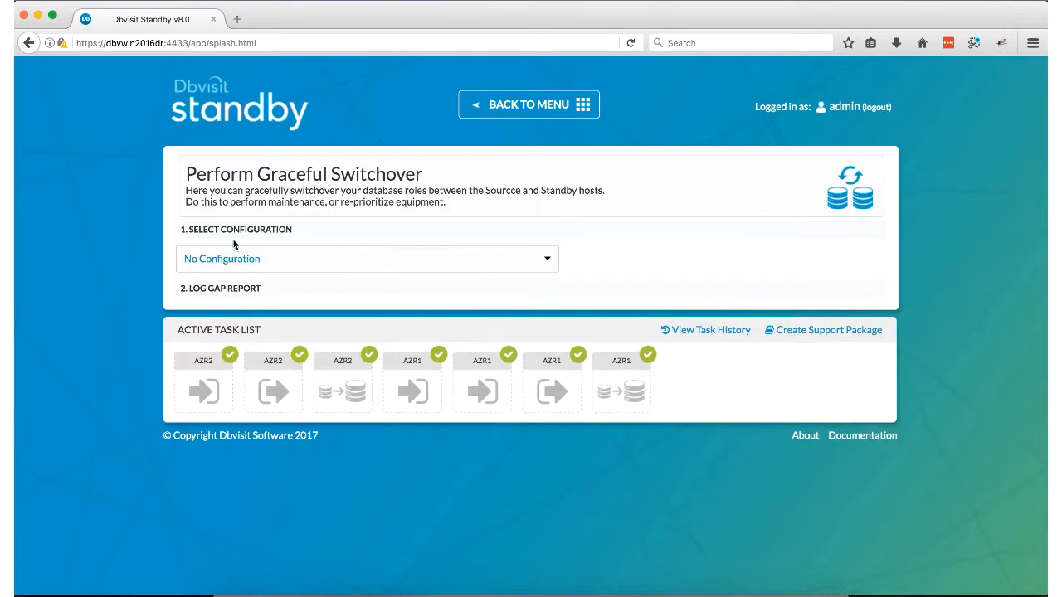
left_click(218, 260)
left_click(212, 319)
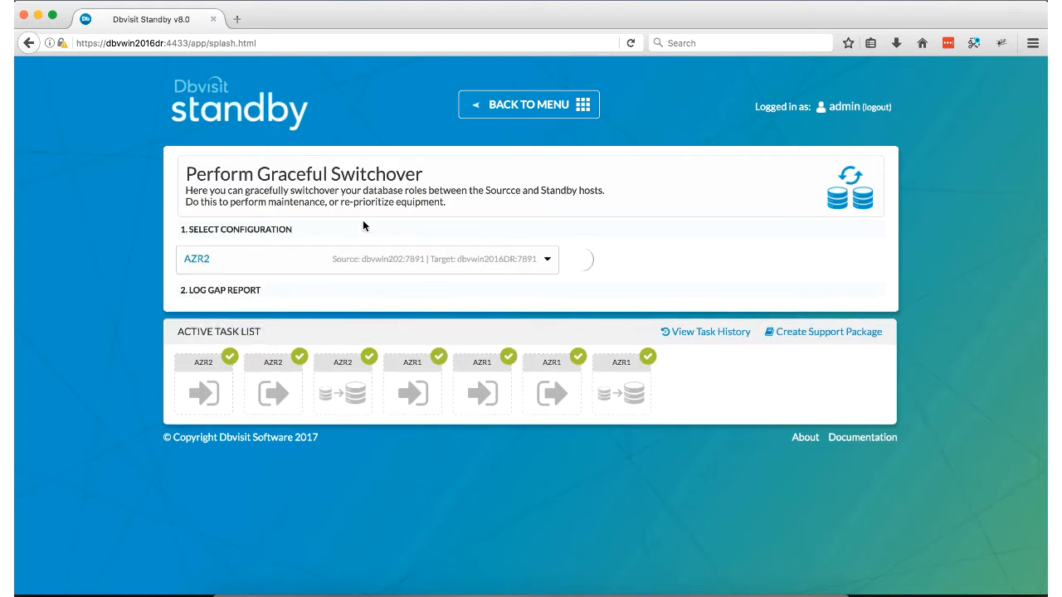
left_click(520, 103)
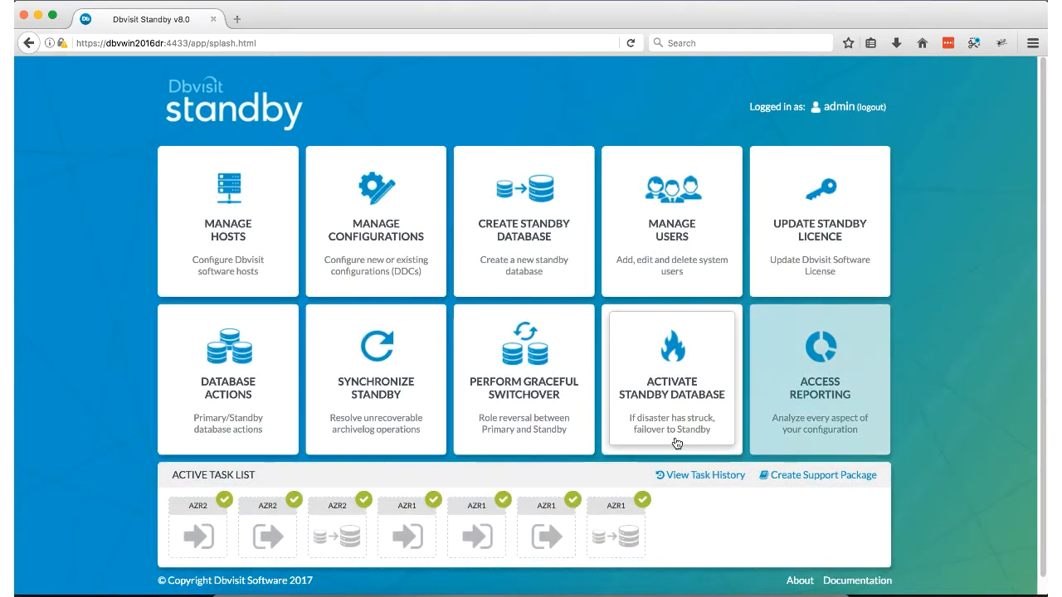